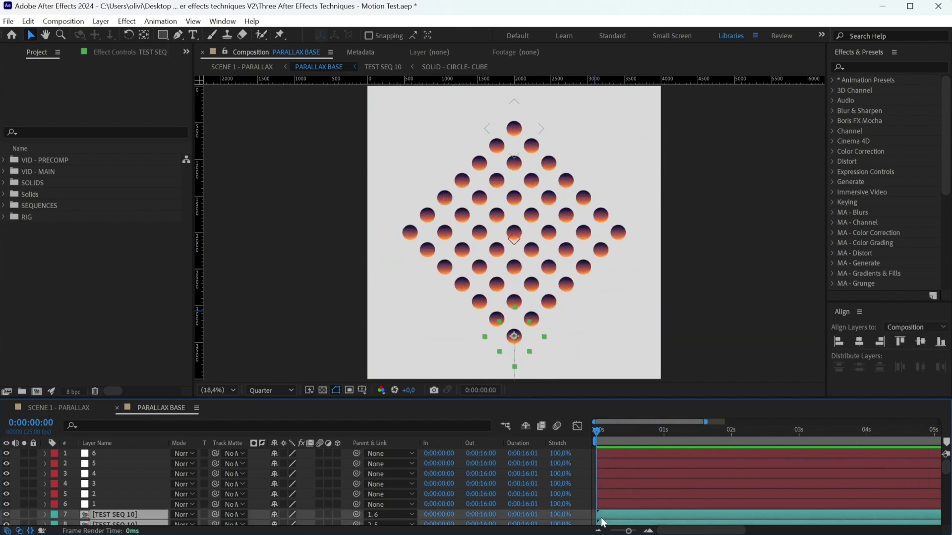
# - Scrub the opening of the PARALLAX BASE animation and return to frame 0
pyautogui.moveTo(598, 430)
pyautogui.mouseDown()
pyautogui.moveTo(697, 435)
pyautogui.moveTo(618, 446)
pyautogui.mouseUp()
pyautogui.press('Home')
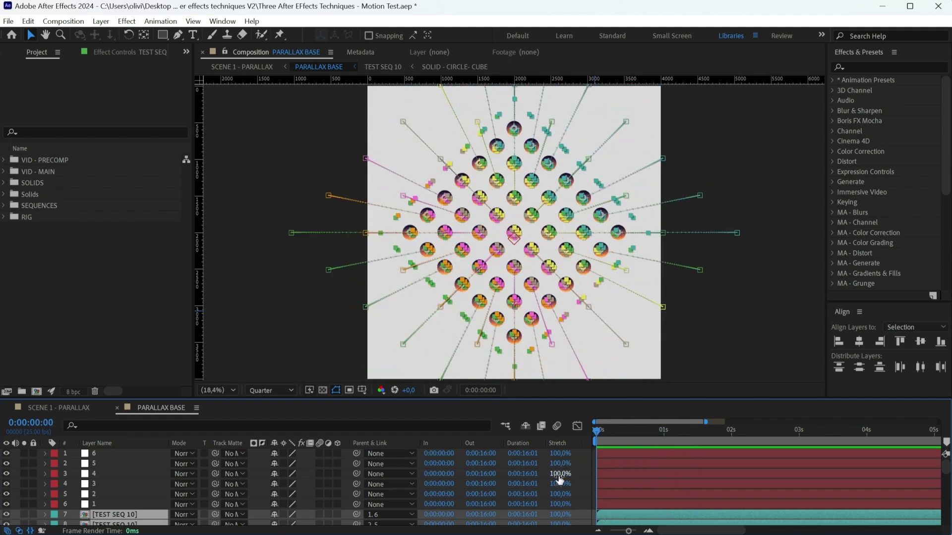
# - Add Camera 1 to SCENE 1 - PARALLAX with default settings
pyautogui.click(78, 407)
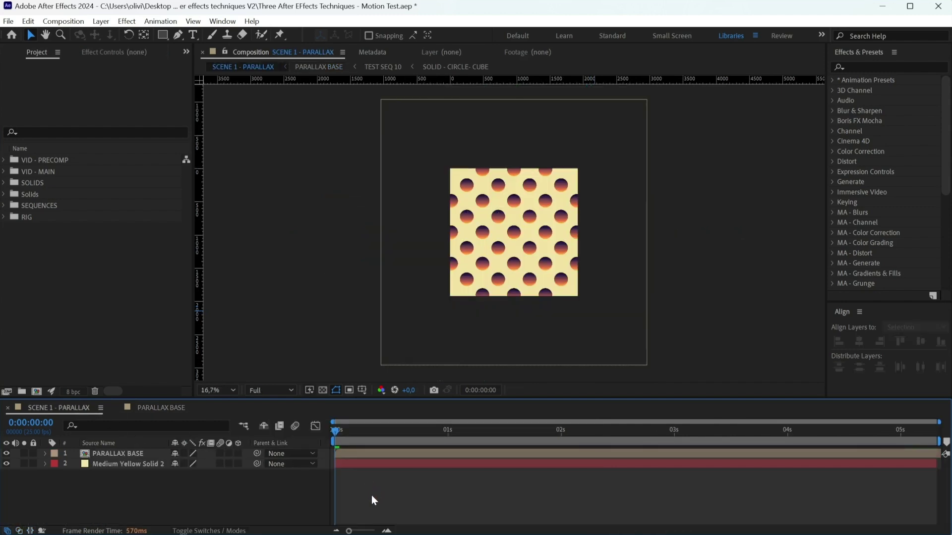
pyautogui.click(362, 454)
pyautogui.click(121, 80)
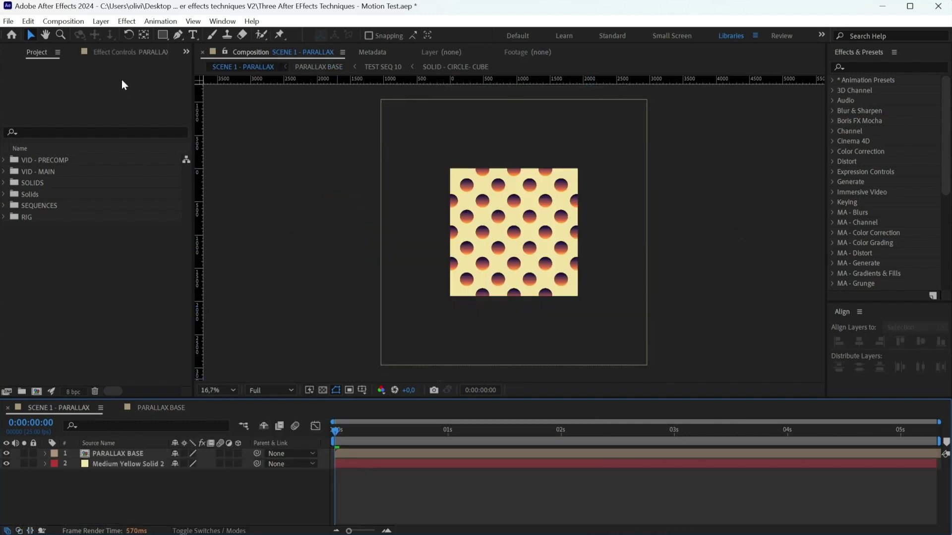
pyautogui.click(100, 21)
pyautogui.moveTo(118, 34)
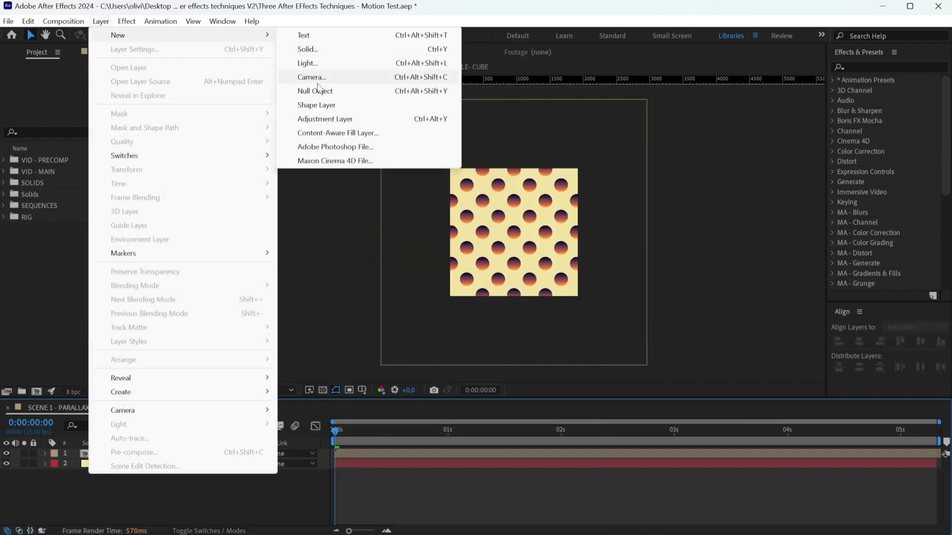
pyautogui.click(305, 80)
pyautogui.click(587, 405)
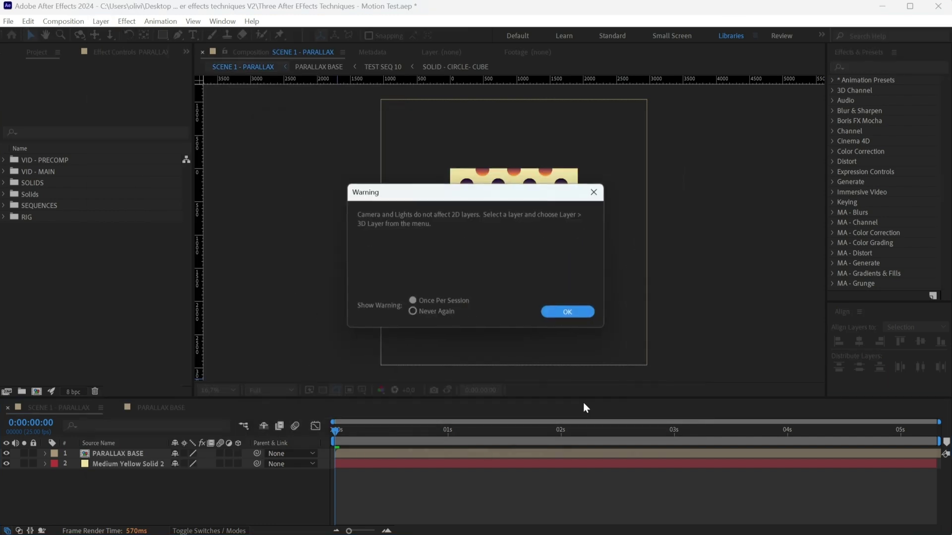
pyautogui.click(567, 313)
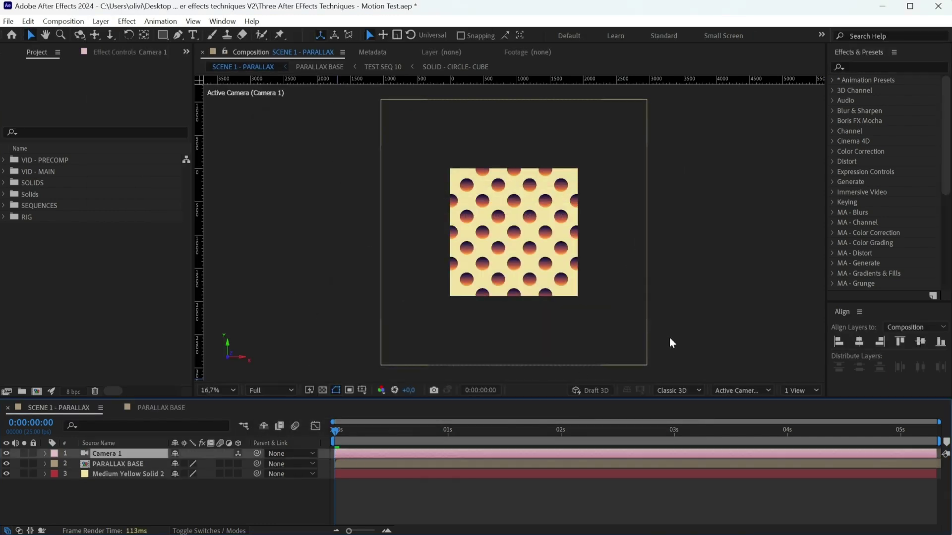
# - Switch the 3D view to Top and pan to show the camera
pyautogui.click(755, 389)
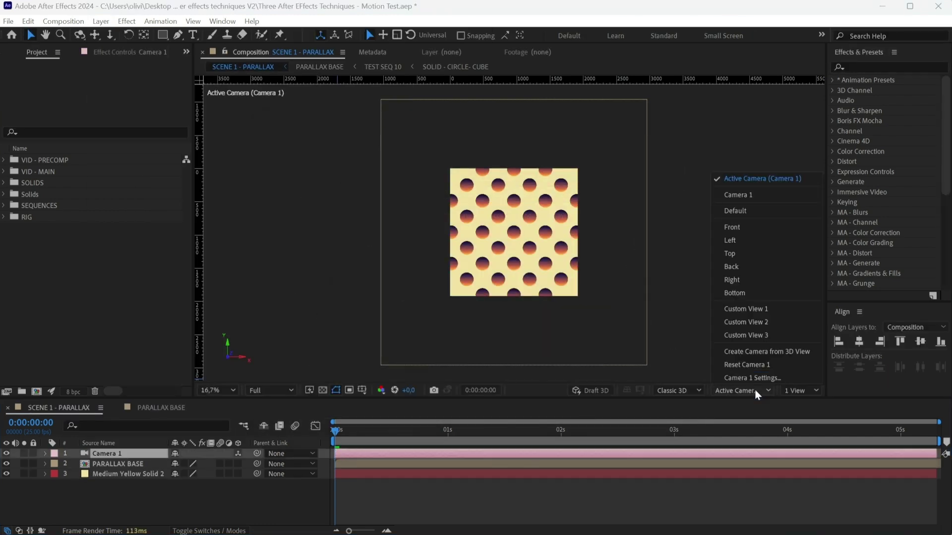
pyautogui.click(757, 256)
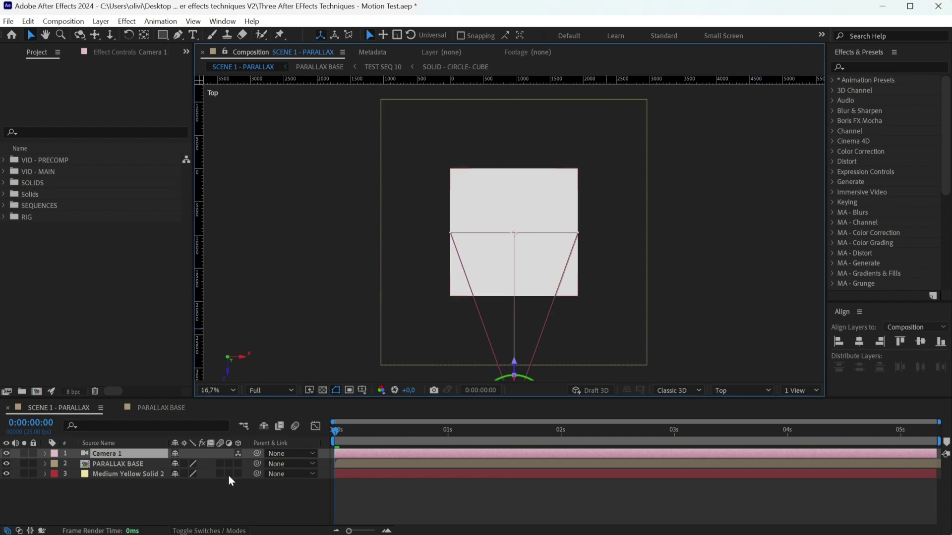
pyautogui.click(238, 463)
pyautogui.moveTo(479, 271); pyautogui.dragTo(459, 223)
# - Create a 3D null named CAMERA CONTROLLER and parent Camera 1 to it
pyautogui.click(100, 20)
pyautogui.moveTo(118, 35)
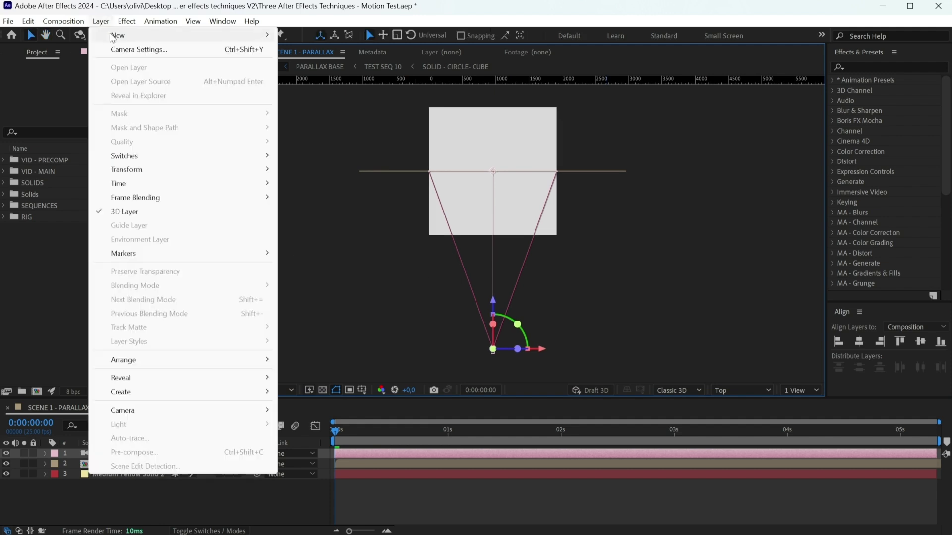
pyautogui.click(315, 91)
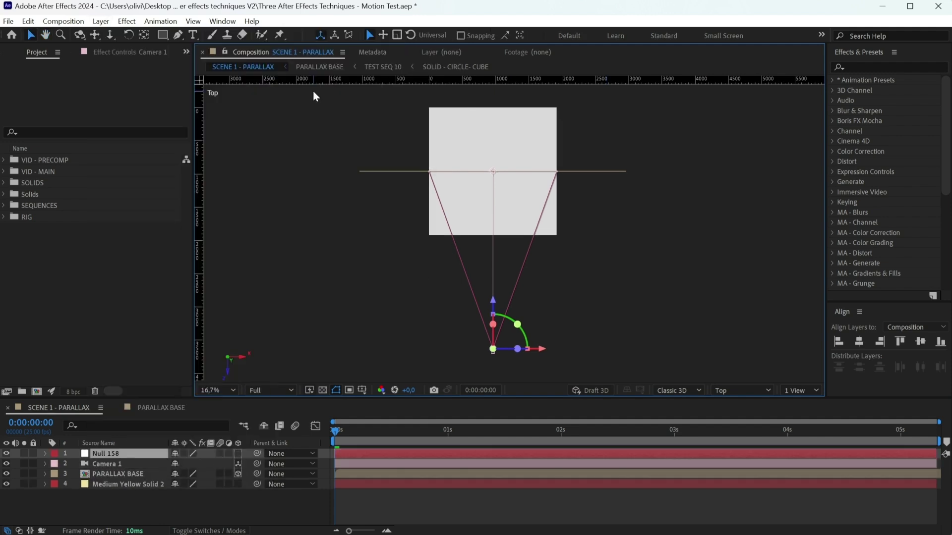
pyautogui.press('Return')
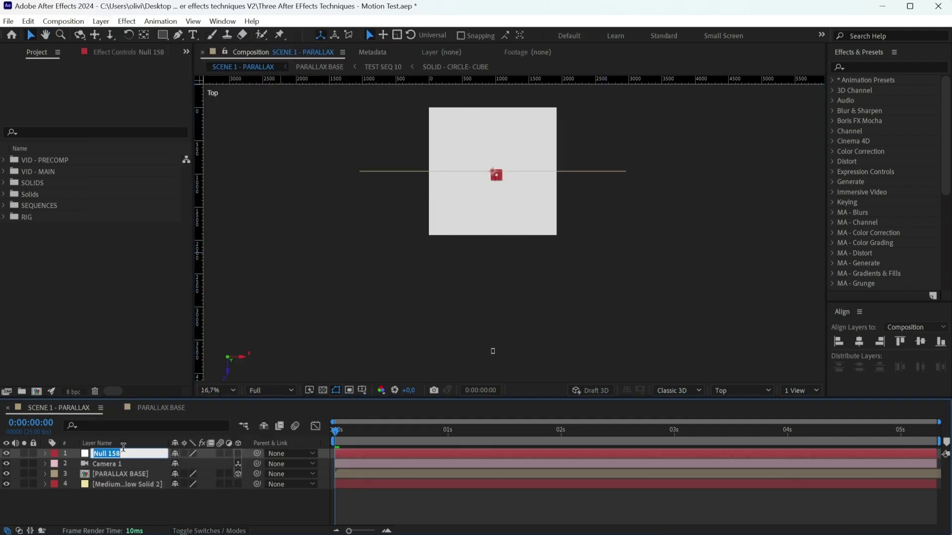
pyautogui.write('CAMERA CONTROLLER')
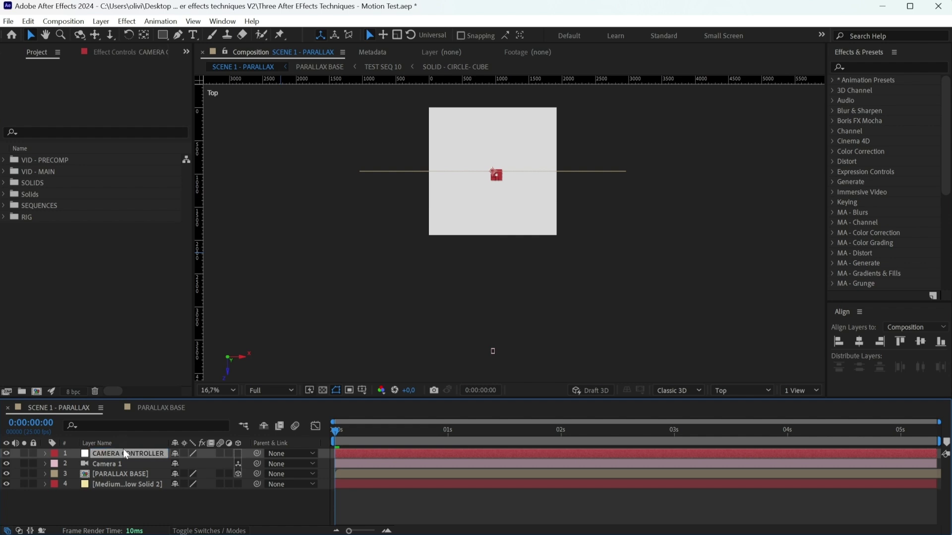
pyautogui.click(237, 454)
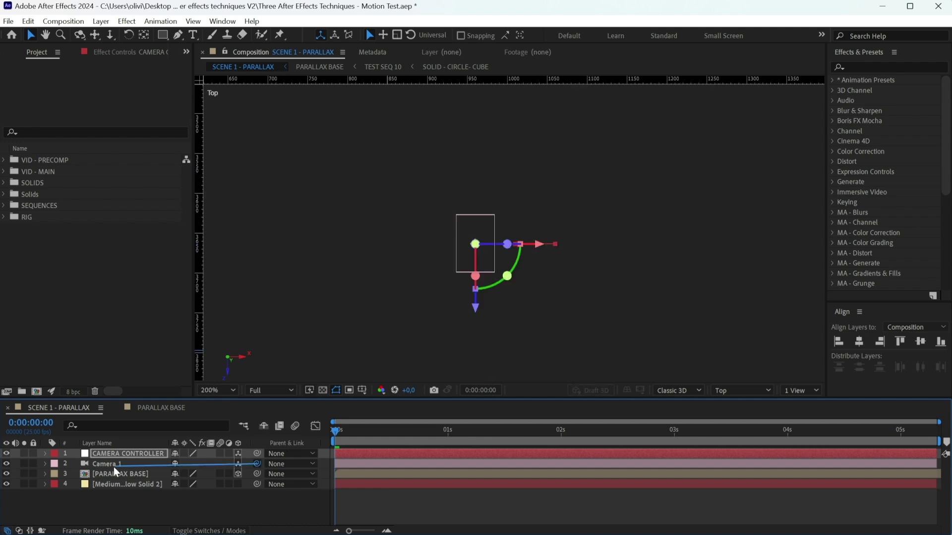
pyautogui.moveTo(114, 467); pyautogui.dragTo(99, 453)
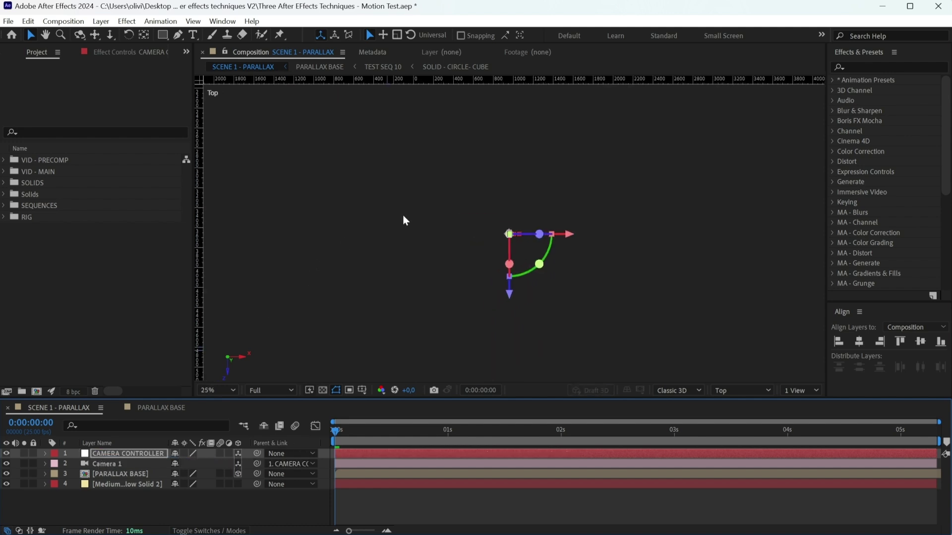
pyautogui.scroll(-3, 402, 215)
pyautogui.click(346, 475)
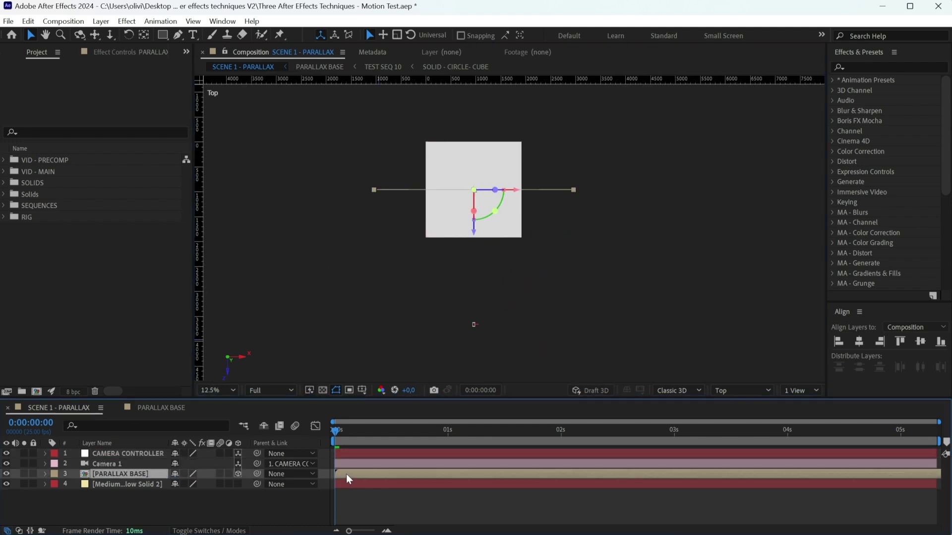
# - Duplicate PARALLAX BASE into five copies and reveal their Position
pyautogui.hotkey('ctrl', 'd')
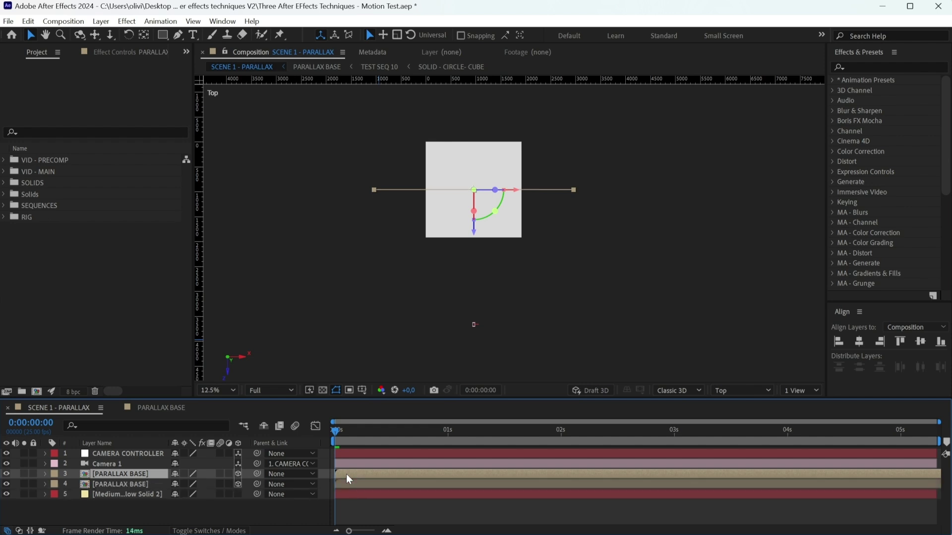
pyautogui.hotkey('ctrl', 'd')
pyautogui.hotkey('ctrl', 'd')
pyautogui.hotkey('ctrl', 'd')
pyautogui.hotkey('ctrl', 'd')
pyautogui.keyDown('shift'); pyautogui.click(105, 512); pyautogui.keyUp('shift')
pyautogui.press('p')
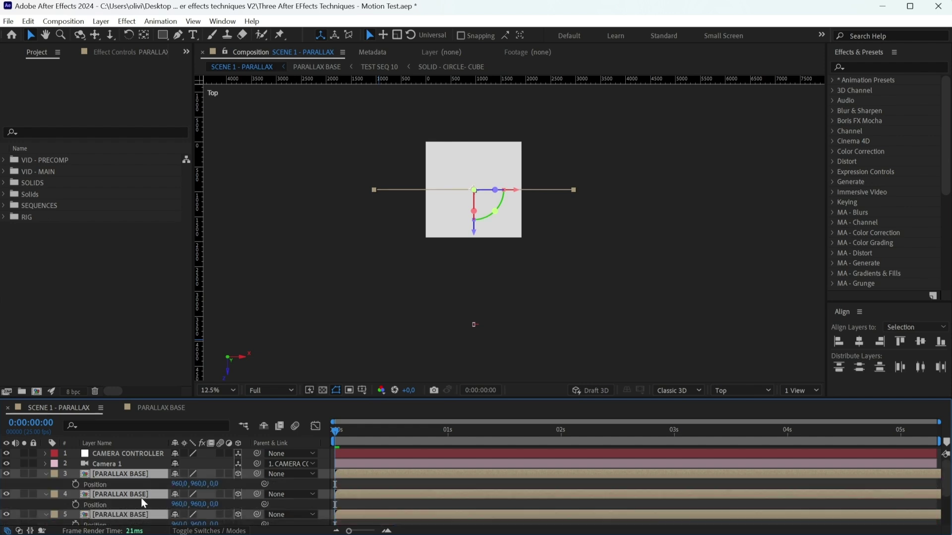
pyautogui.keyDown('ctrl'); pyautogui.click(352, 475); pyautogui.keyUp('ctrl')
# - Set the copies' Z Position to 500, 1000, 1500 and 2000
pyautogui.click(216, 504)
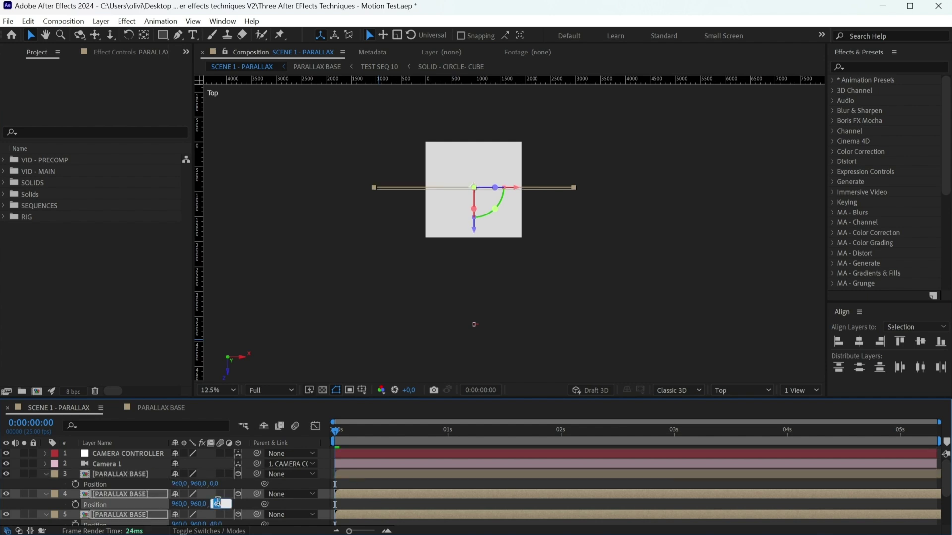
pyautogui.write('500')
pyautogui.press('Return')
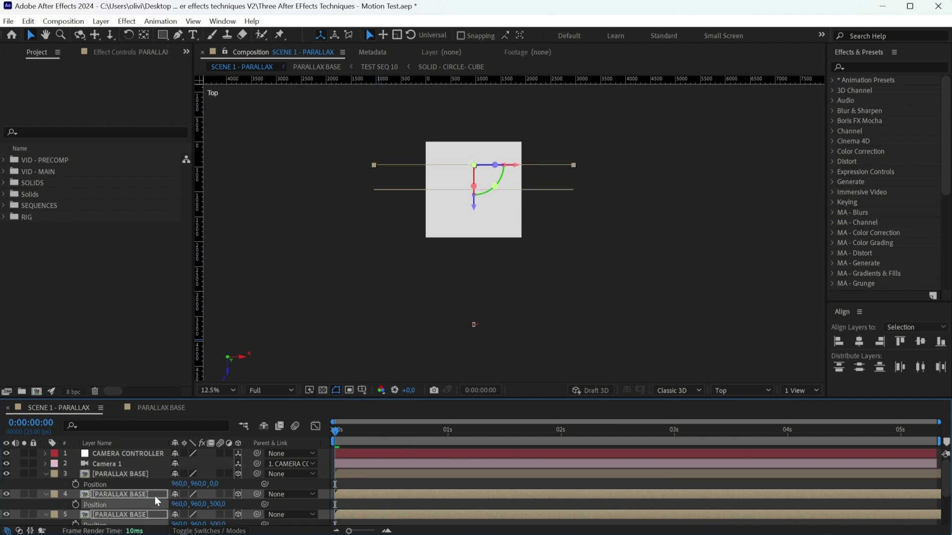
pyautogui.keyDown('ctrl'); pyautogui.click(154, 500); pyautogui.keyUp('ctrl')
pyautogui.scroll(-1, 160, 501)
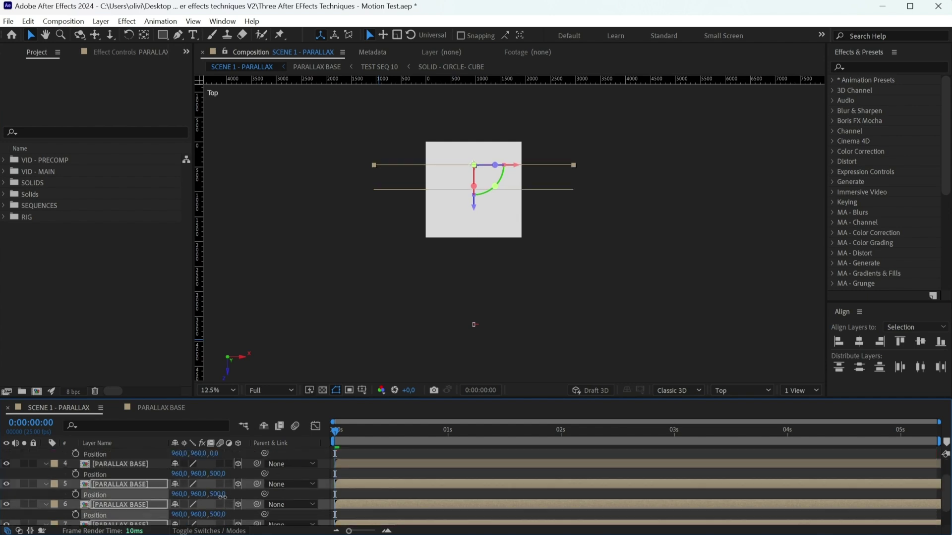
pyautogui.press('Return')
pyautogui.keyDown('ctrl'); pyautogui.click(144, 488); pyautogui.keyUp('ctrl')
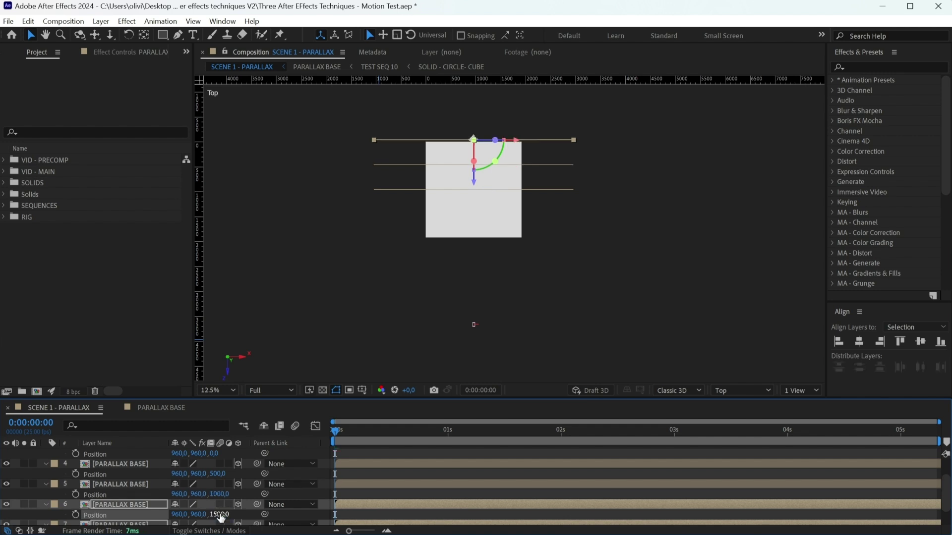
pyautogui.write('1500')
pyautogui.press('Return')
pyautogui.scroll(-1, 220, 512)
pyautogui.write('20')
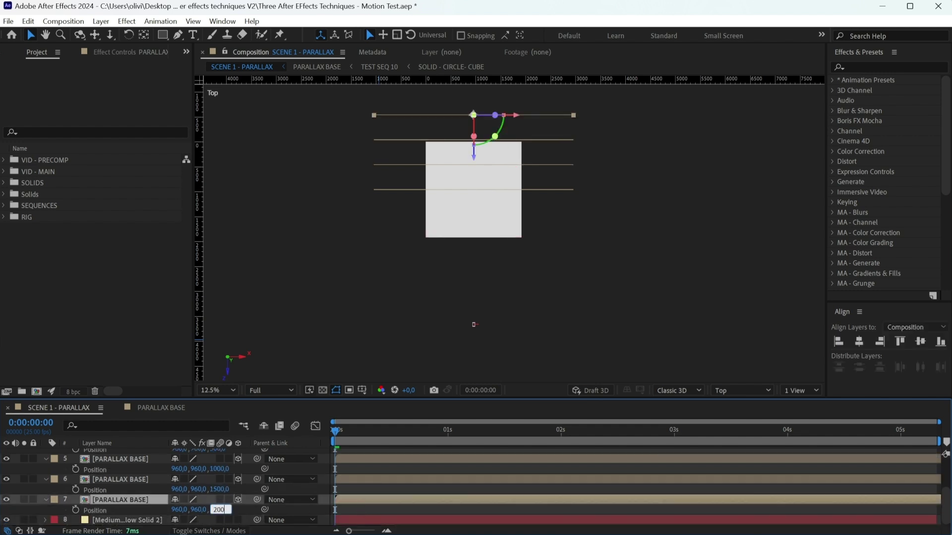
pyautogui.write('0')
pyautogui.press('Return')
# - Check the staggered copies from Top, then view through Active Camera
pyautogui.moveTo(593, 221); pyautogui.dragTo(593, 281)
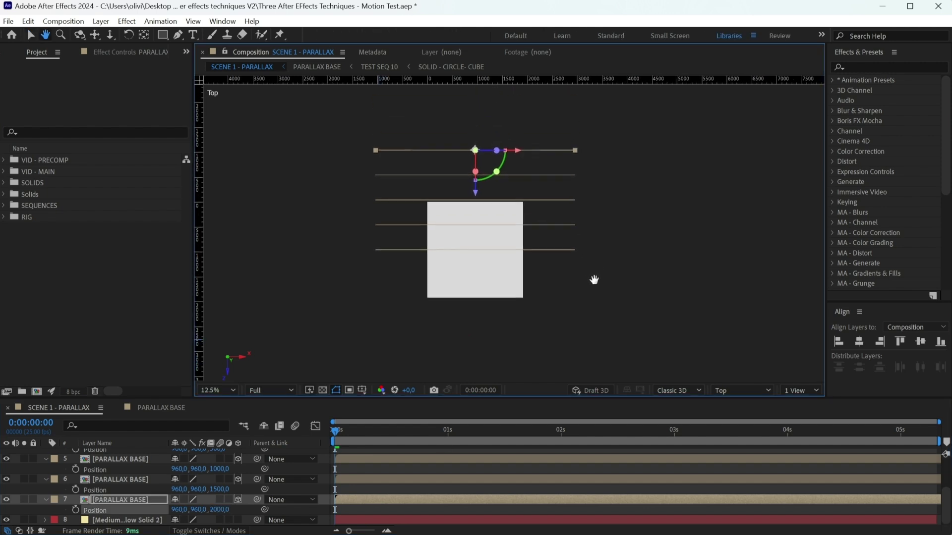
pyautogui.click(741, 389)
pyautogui.click(759, 179)
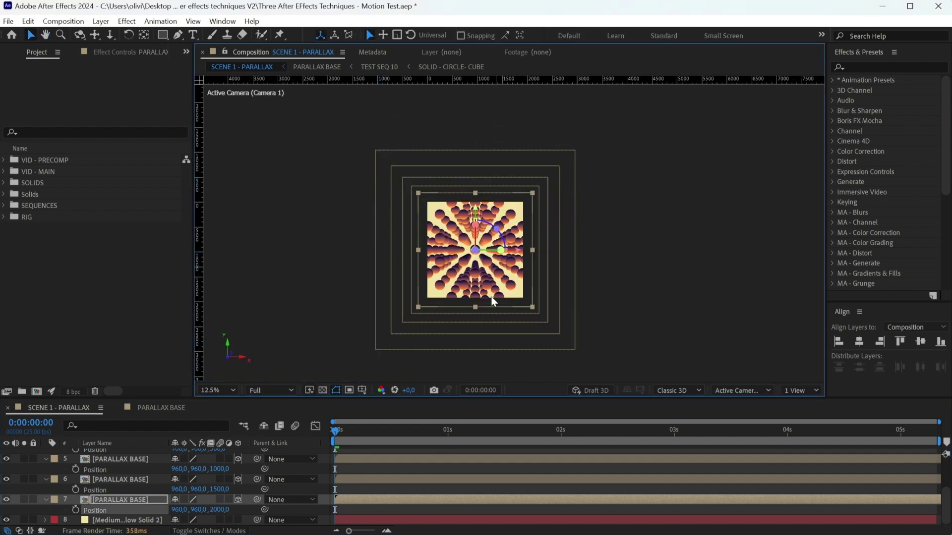
pyautogui.click(363, 526)
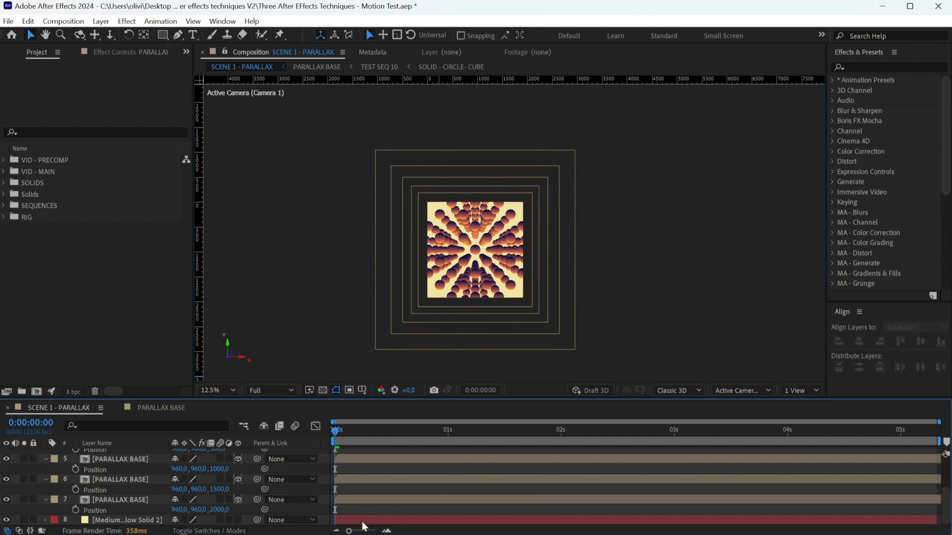
# - Duplicate the yellow solid, make it 3D, and push it back in depth
pyautogui.click(366, 521)
pyautogui.click(740, 390)
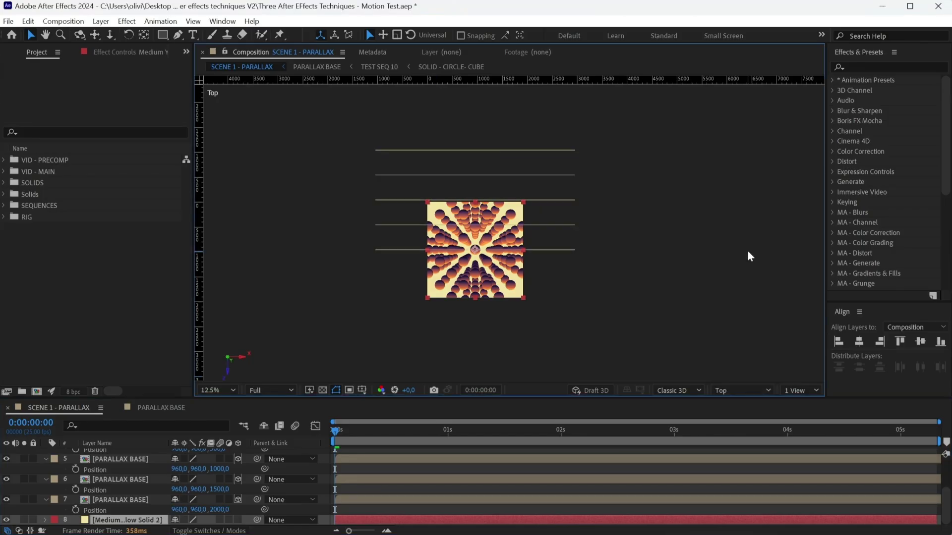
pyautogui.click(748, 257)
pyautogui.hotkey('ctrl', 'd')
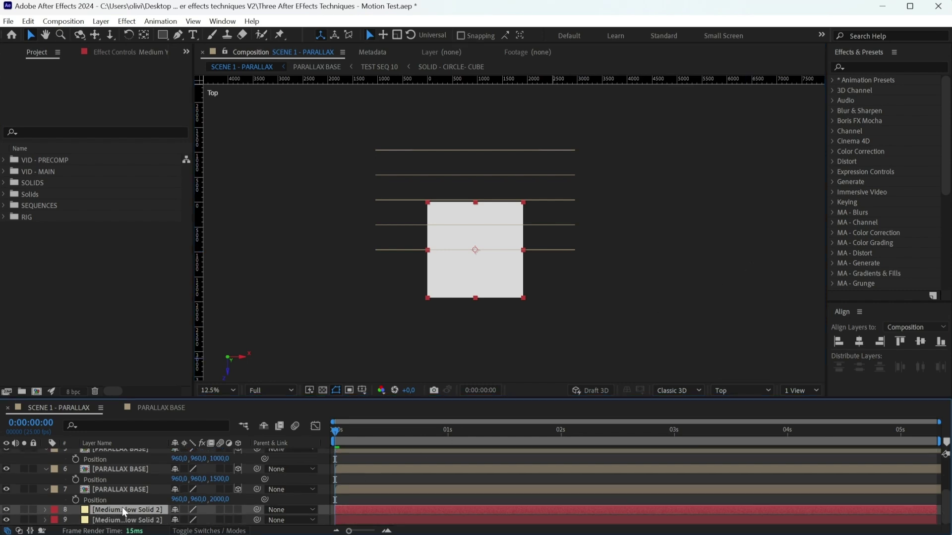
pyautogui.click(238, 509)
pyautogui.moveTo(476, 294); pyautogui.dragTo(483, 283)
pyautogui.scroll(-1, 162, 489)
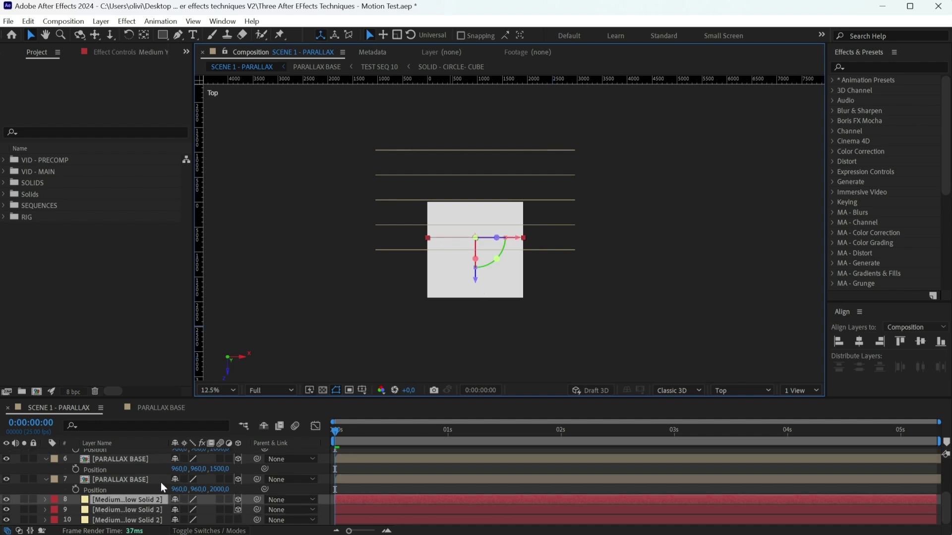
pyautogui.moveTo(476, 282); pyautogui.dragTo(479, 257)
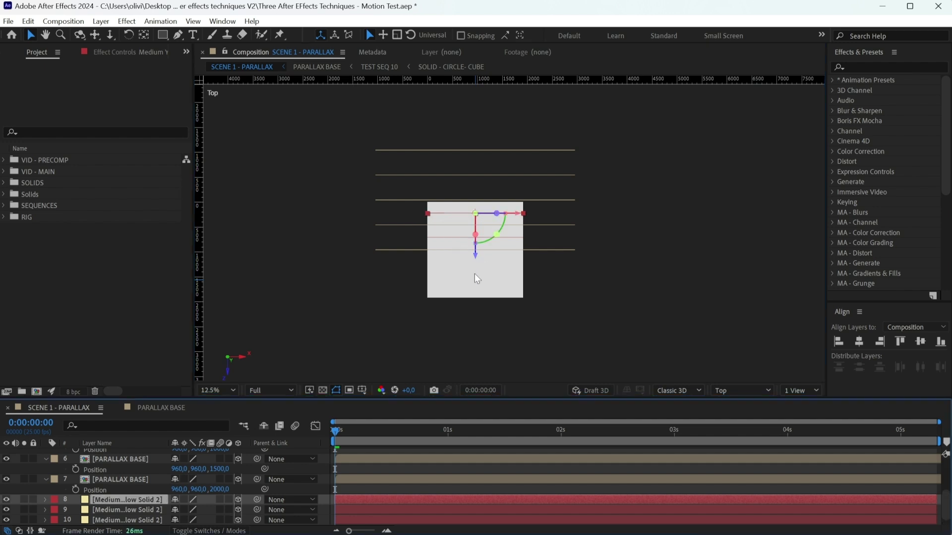
# - Move another solid copy back and scale the selected solids to 209%
pyautogui.click(127, 500)
pyautogui.moveTo(474, 257); pyautogui.dragTo(474, 201)
pyautogui.keyDown('shift'); pyautogui.click(126, 510); pyautogui.keyUp('shift')
pyautogui.press('s')
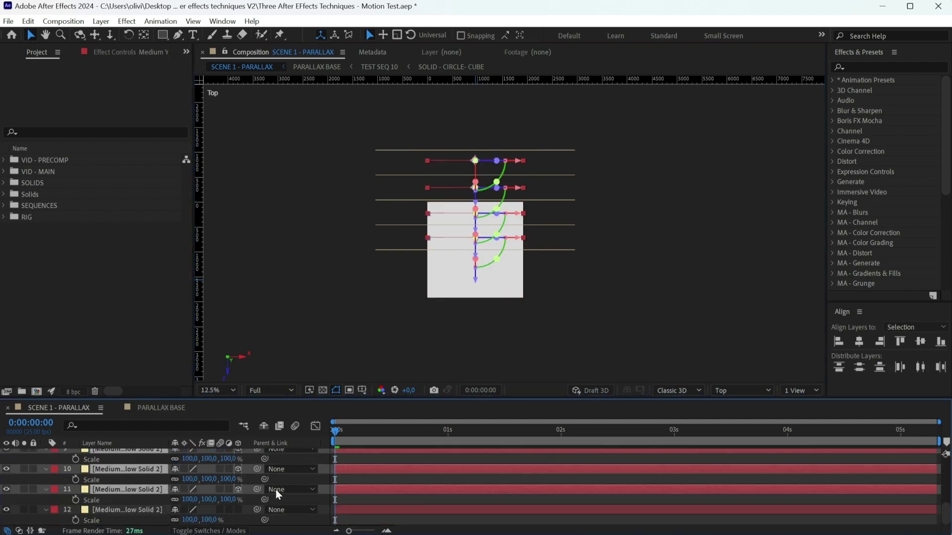
pyautogui.moveTo(233, 499); pyautogui.dragTo(255, 491)
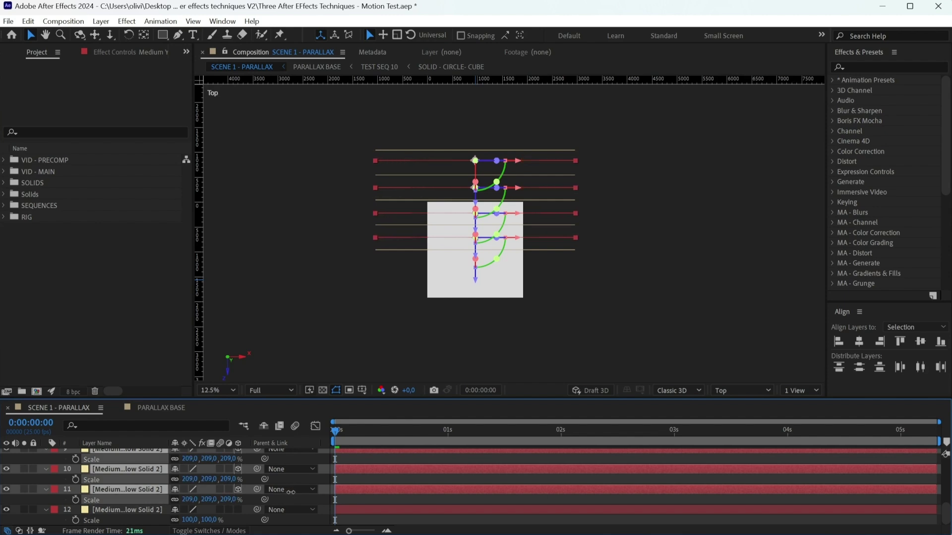
# - Return to the Active Camera view and set the selected solids to 25% opacity
pyautogui.click(650, 364)
pyautogui.click(763, 390)
pyautogui.click(755, 181)
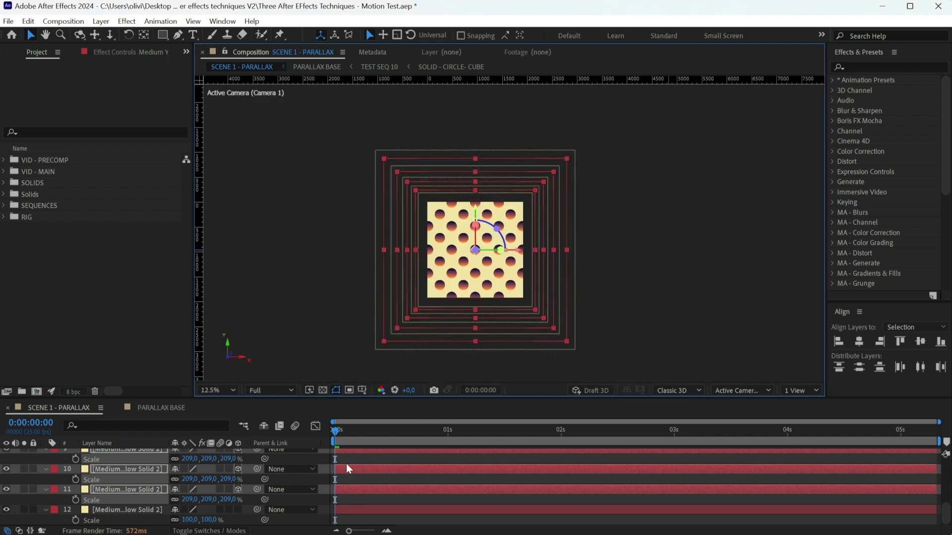
pyautogui.press('t')
pyautogui.click(181, 463)
pyautogui.press('Return')
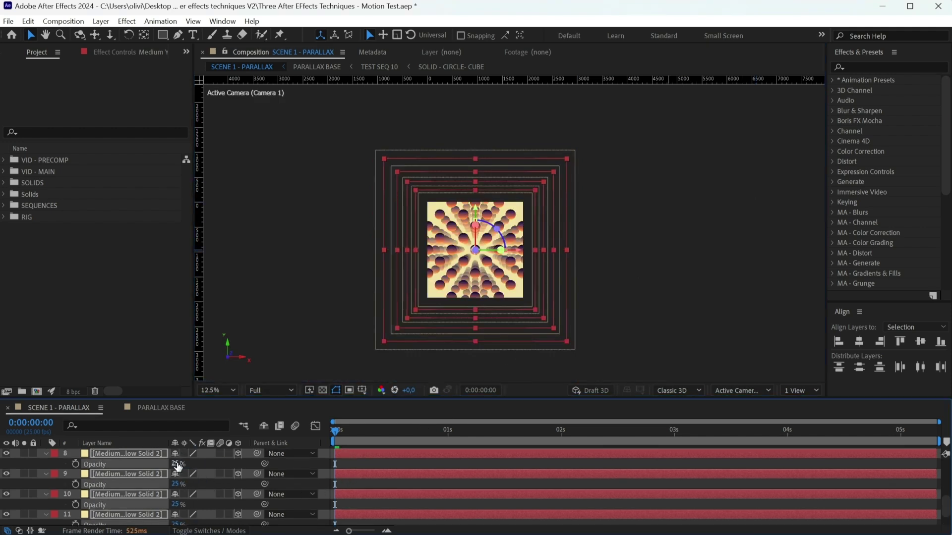
pyautogui.scroll(5, 345, 469)
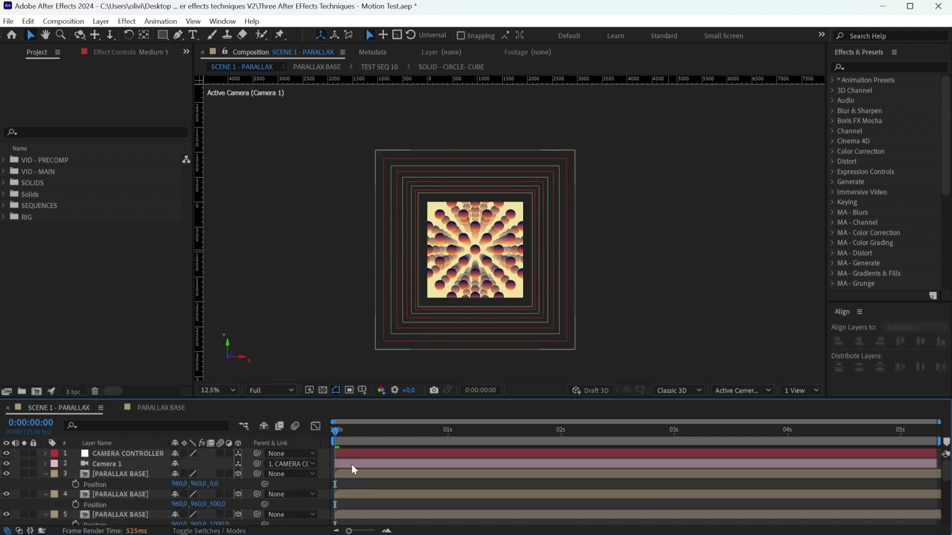
# - Keyframe CAMERA CONTROLLER's Z Position at 0 and 5 seconds
pyautogui.click(351, 456)
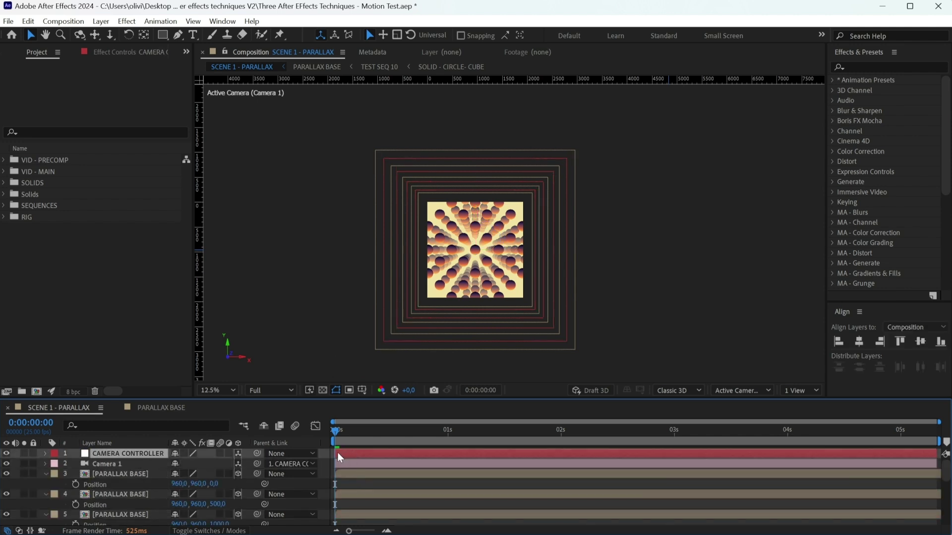
pyautogui.press('p')
pyautogui.moveTo(222, 464); pyautogui.dragTo(212, 463)
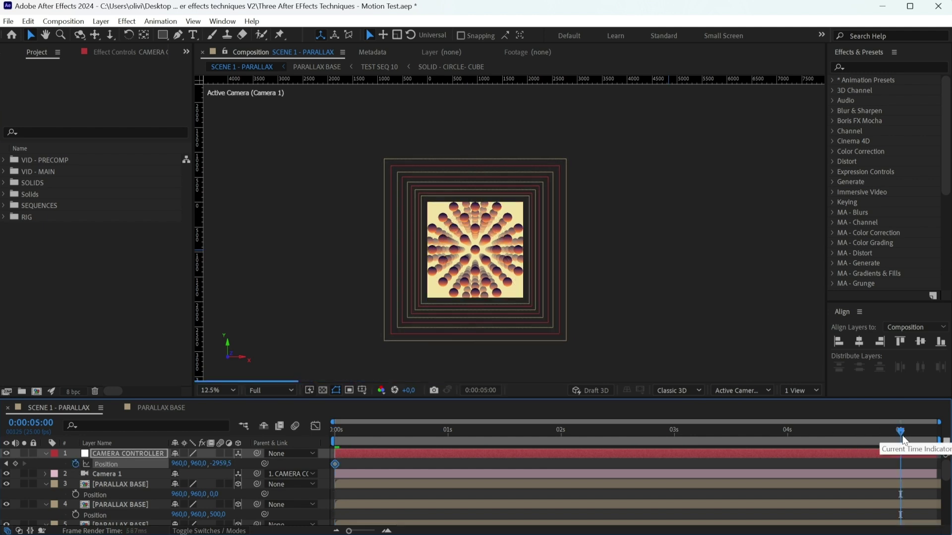
pyautogui.click(902, 430)
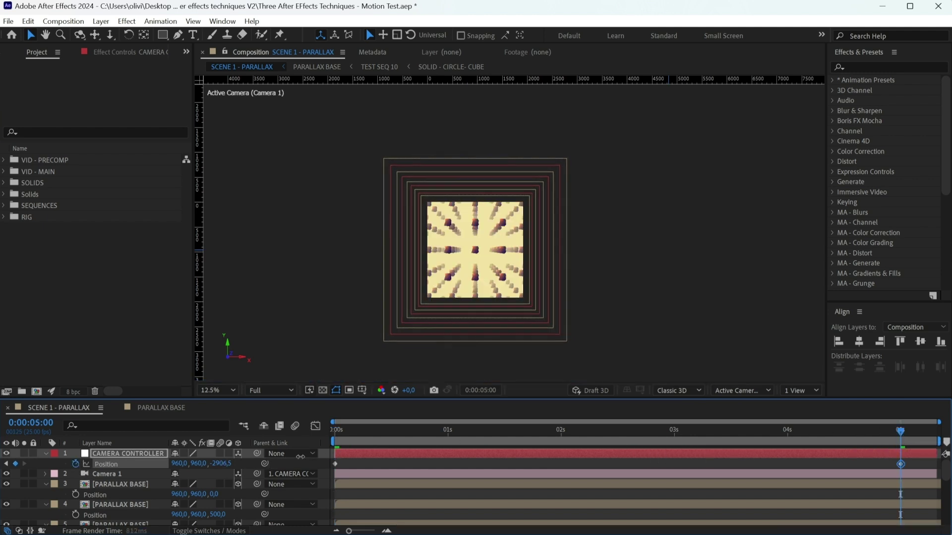
pyautogui.moveTo(221, 464); pyautogui.dragTo(873, 424)
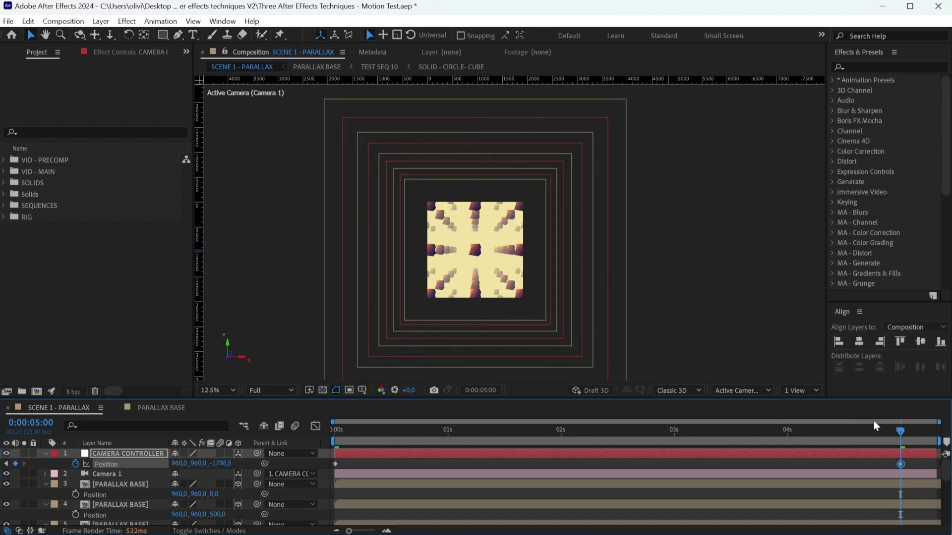
pyautogui.click(219, 390)
pyautogui.click(223, 179)
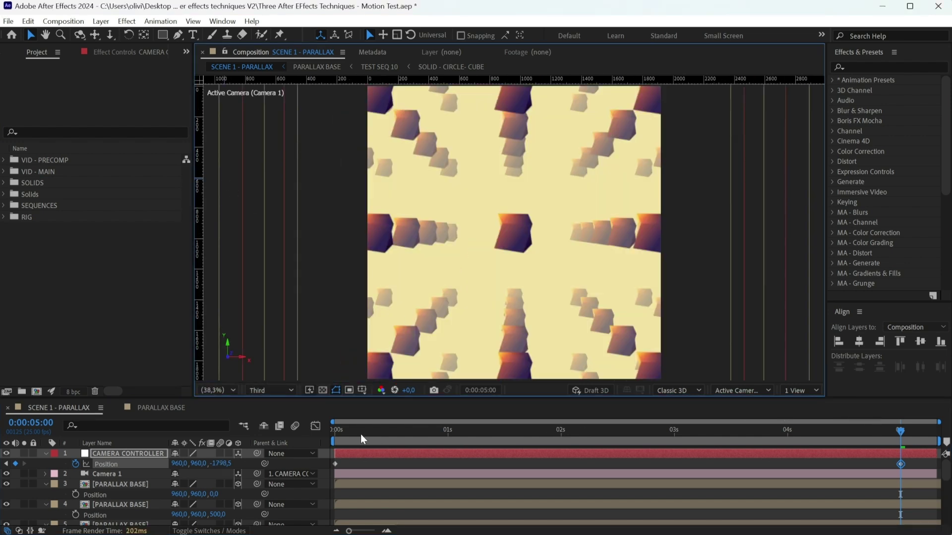
# - Add Z keyframes at 1 and 4 seconds, refine 5 seconds, and show the speed graph
pyautogui.moveTo(342, 430); pyautogui.dragTo(449, 431)
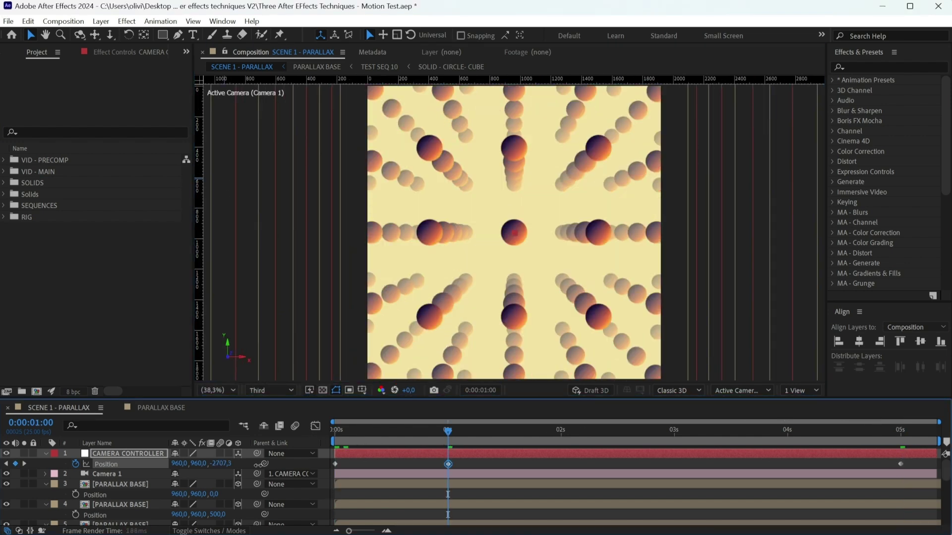
pyautogui.moveTo(222, 464); pyautogui.dragTo(396, 329)
pyautogui.moveTo(450, 431)
pyautogui.mouseDown()
pyautogui.moveTo(350, 431)
pyautogui.moveTo(787, 430)
pyautogui.mouseUp()
pyautogui.moveTo(221, 464); pyautogui.dragTo(253, 464)
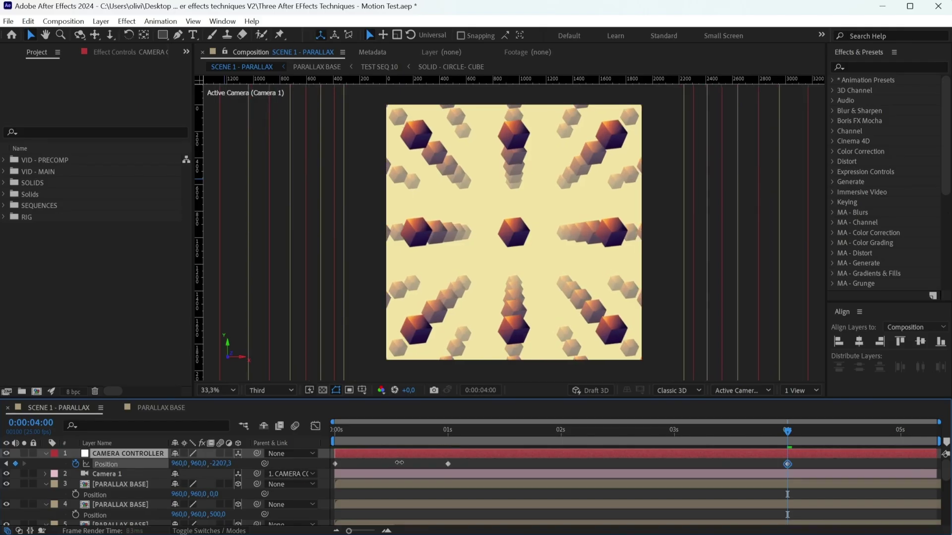
pyautogui.moveTo(787, 431); pyautogui.dragTo(901, 431)
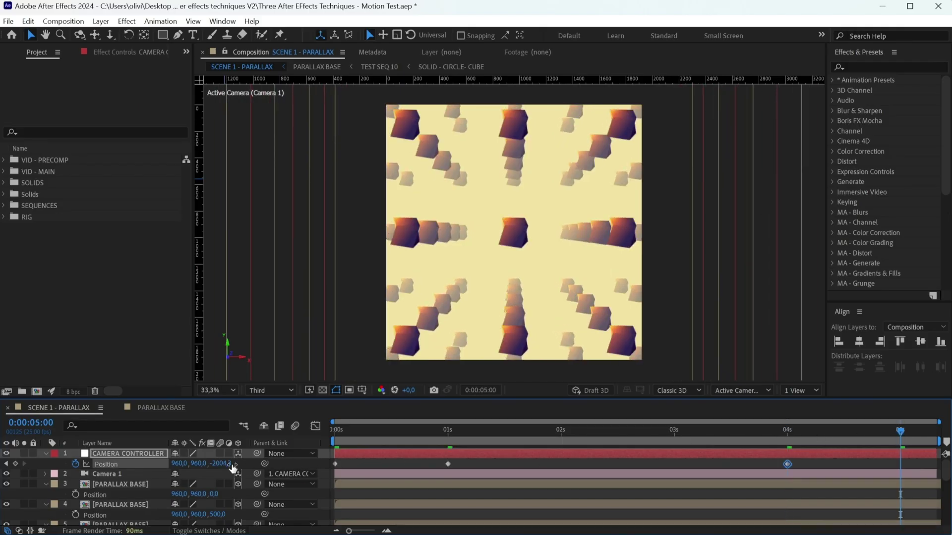
pyautogui.moveTo(221, 463); pyautogui.dragTo(253, 463)
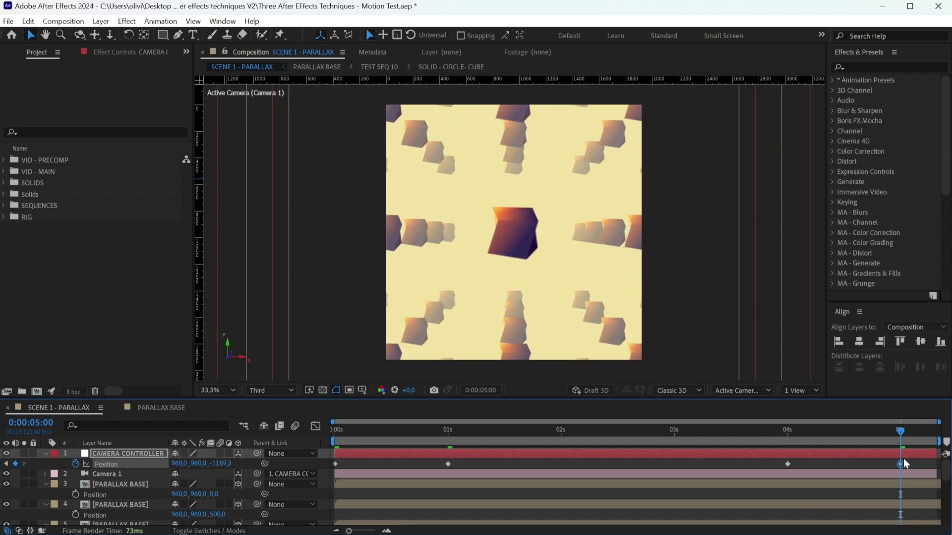
pyautogui.click(315, 426)
# - Apply Easy Ease to the camera keyframes and strengthen one keyframe's influence
pyautogui.moveTo(669, 402); pyautogui.dragTo(669, 366)
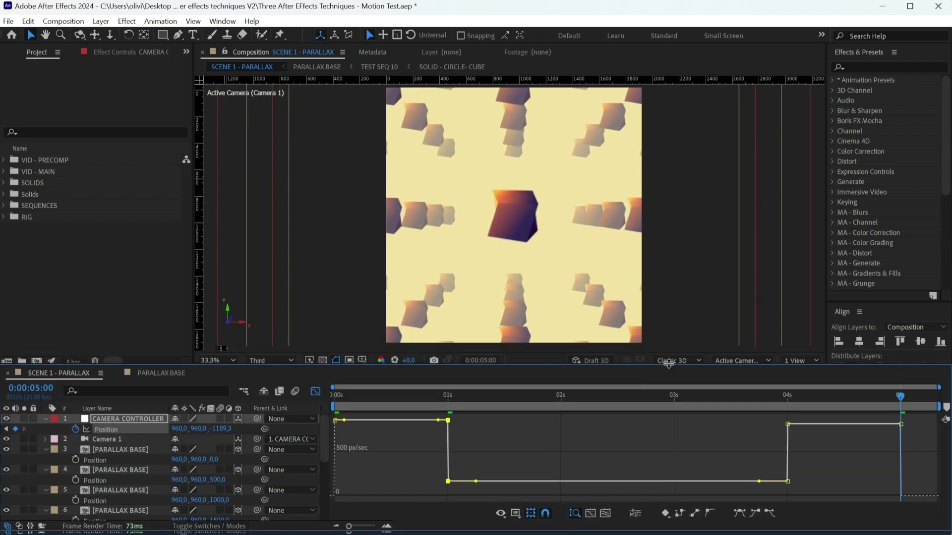
pyautogui.press('F9')
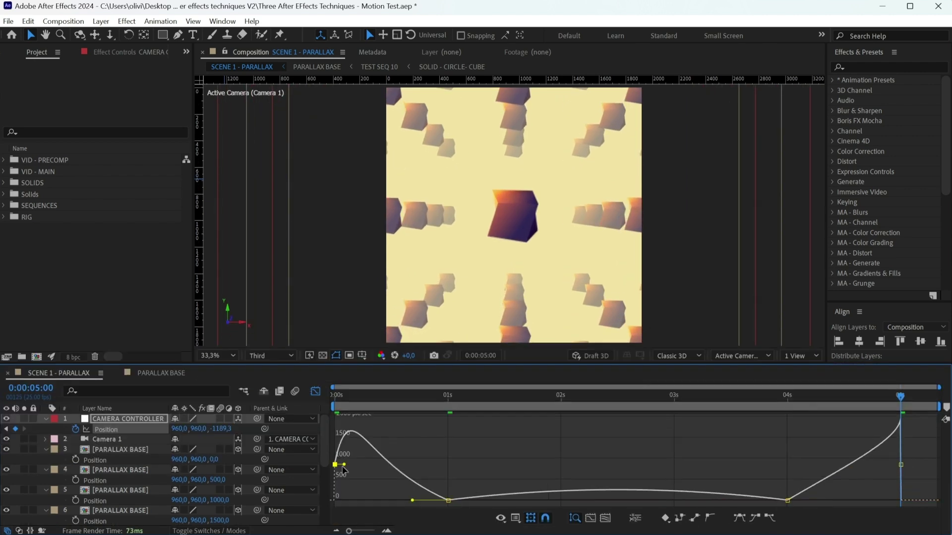
pyautogui.scroll(5, 565, 461)
pyautogui.moveTo(413, 500)
pyautogui.mouseDown()
pyautogui.moveTo(453, 500)
pyautogui.moveTo(491, 483)
pyautogui.mouseUp()
pyautogui.scroll(3, 455, 455)
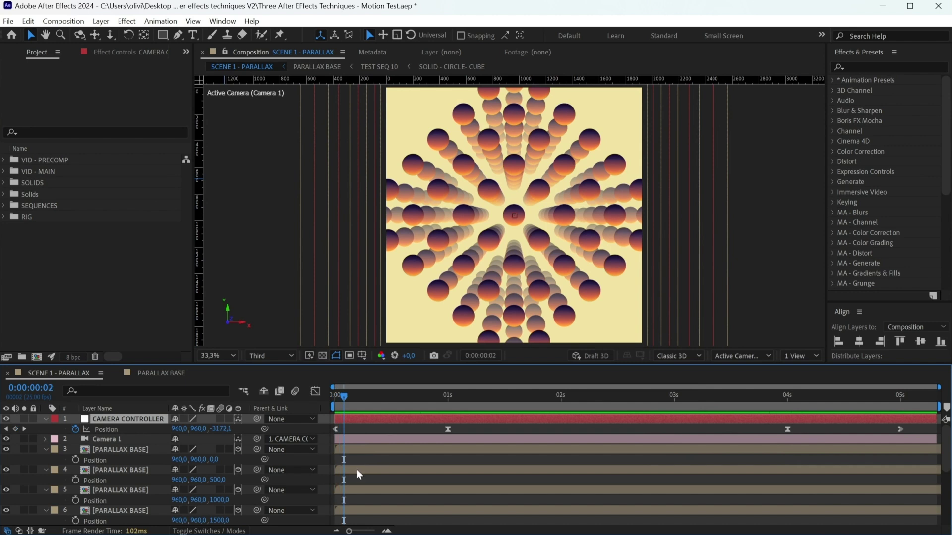
# - Start each PARALLAX BASE copy one frame later than the previous one
pyautogui.click(356, 469)
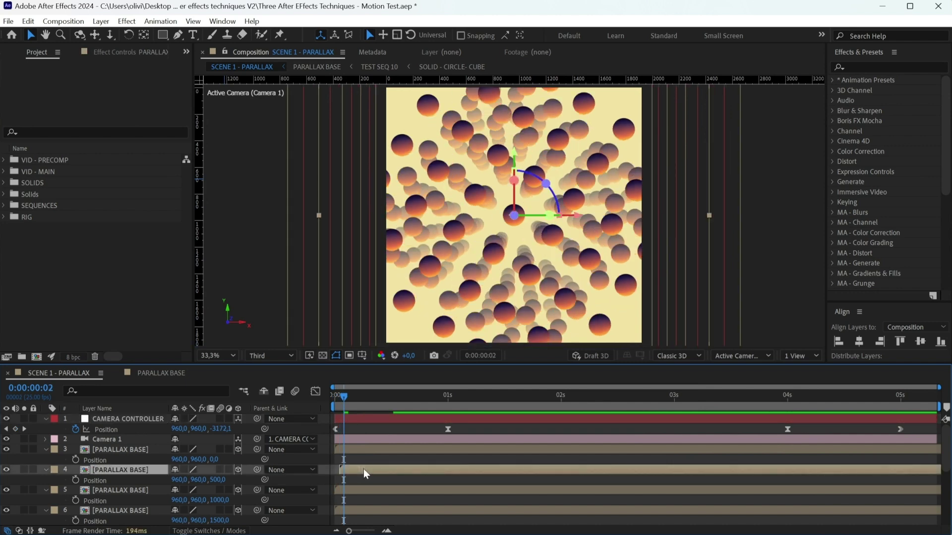
pyautogui.click(355, 486)
pyautogui.press('pagedown')
pyautogui.press('pagedown')
pyautogui.press('[')
pyautogui.click(379, 508)
pyautogui.press('pagedown')
pyautogui.press('pagedown')
pyautogui.press('[')
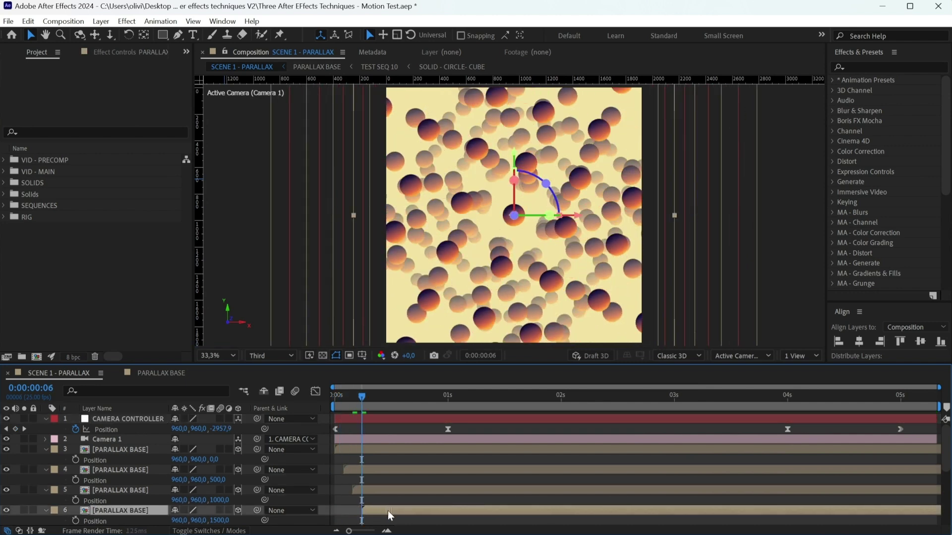
pyautogui.scroll(-2, 387, 511)
pyautogui.click(366, 498)
pyautogui.press('pagedown')
pyautogui.press('pagedown')
pyautogui.press('[')
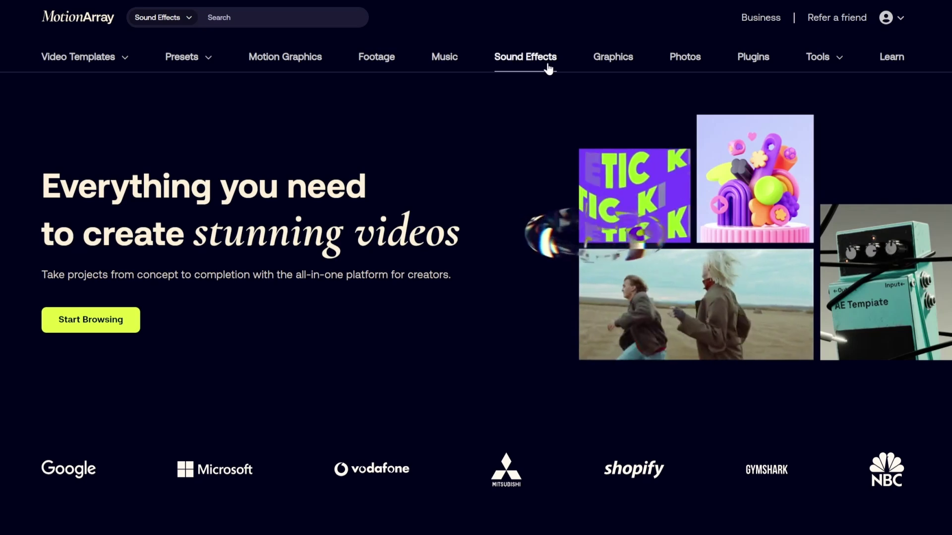
# - Search Motion Array's sound effects for 'impact'
pyautogui.click(525, 57)
pyautogui.click(302, 154)
pyautogui.write('impact')
pyautogui.press('Return')
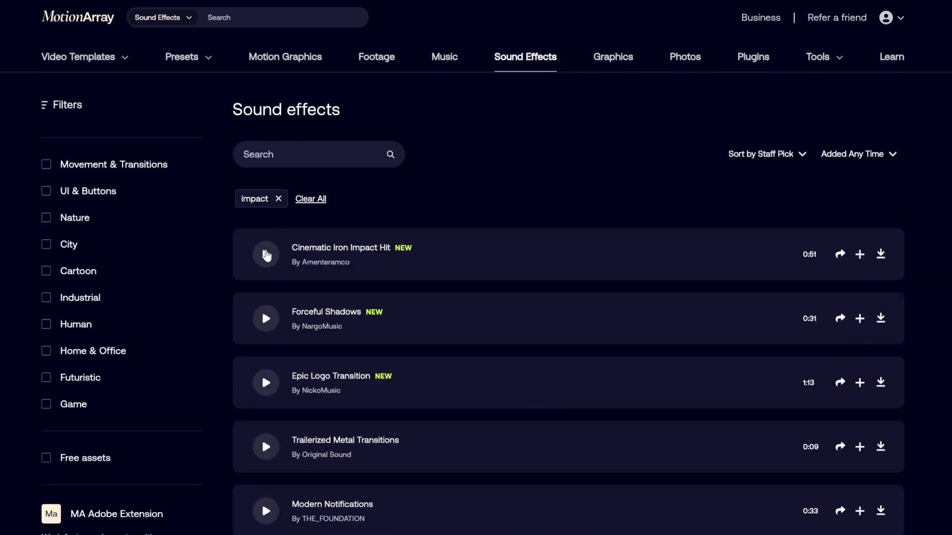
# - Preview Cinematic Iron Impact Hit, Forceful Shadows and Space Age Flight Motions
pyautogui.click(267, 256)
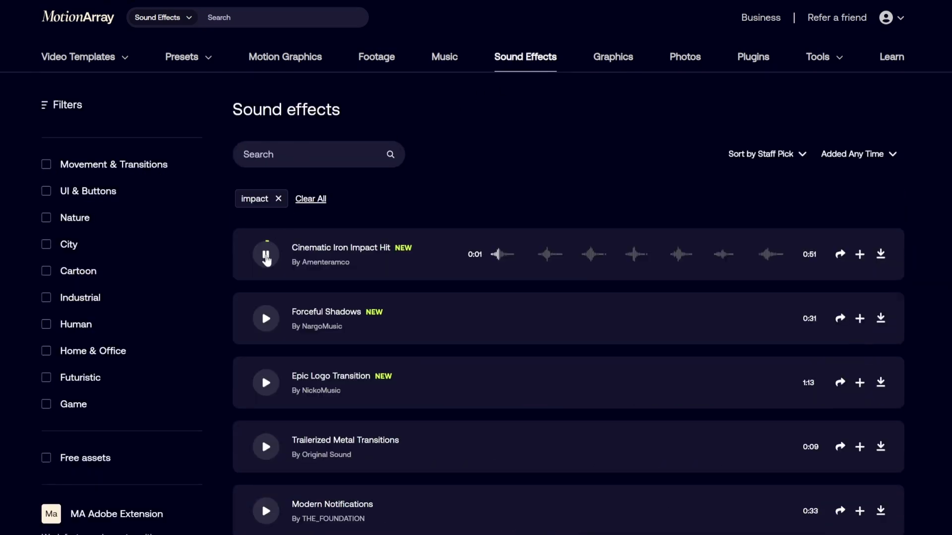
pyautogui.click(266, 319)
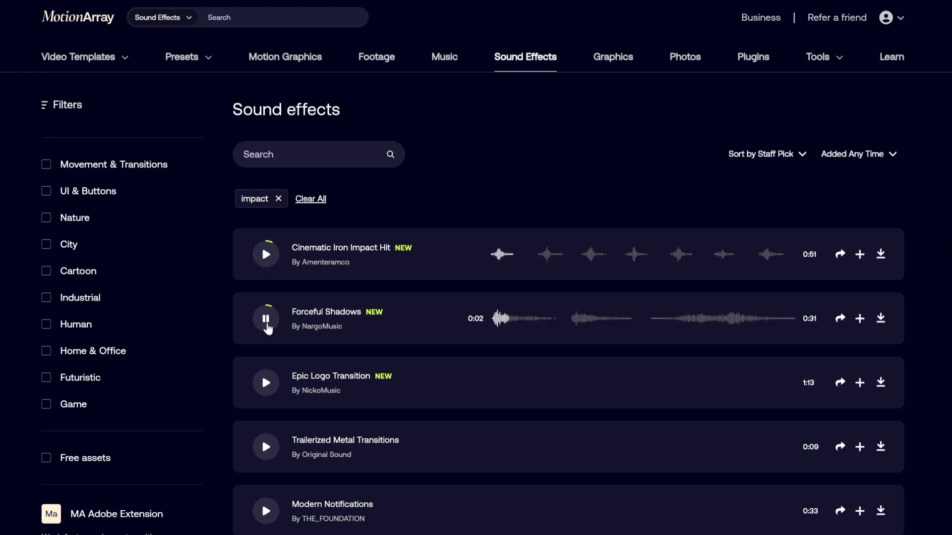
pyautogui.click(265, 319)
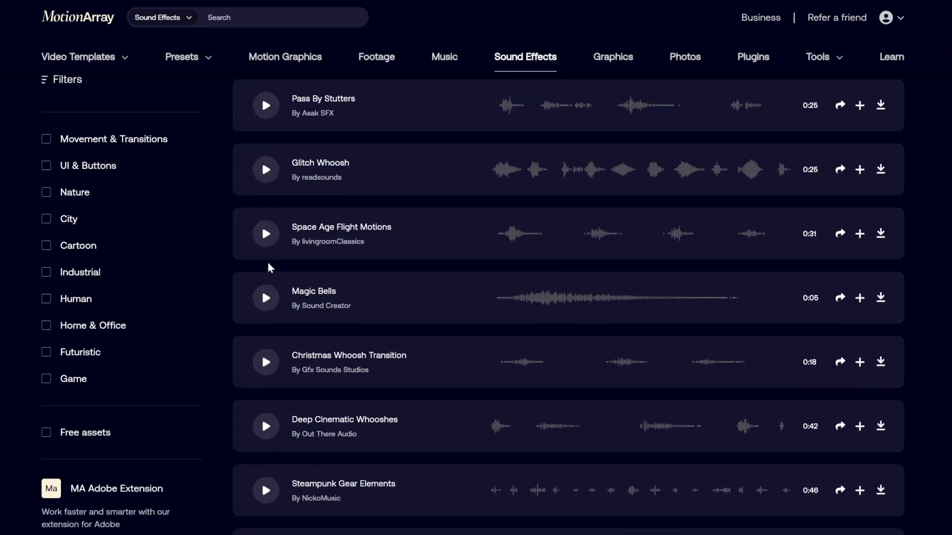
pyautogui.click(265, 234)
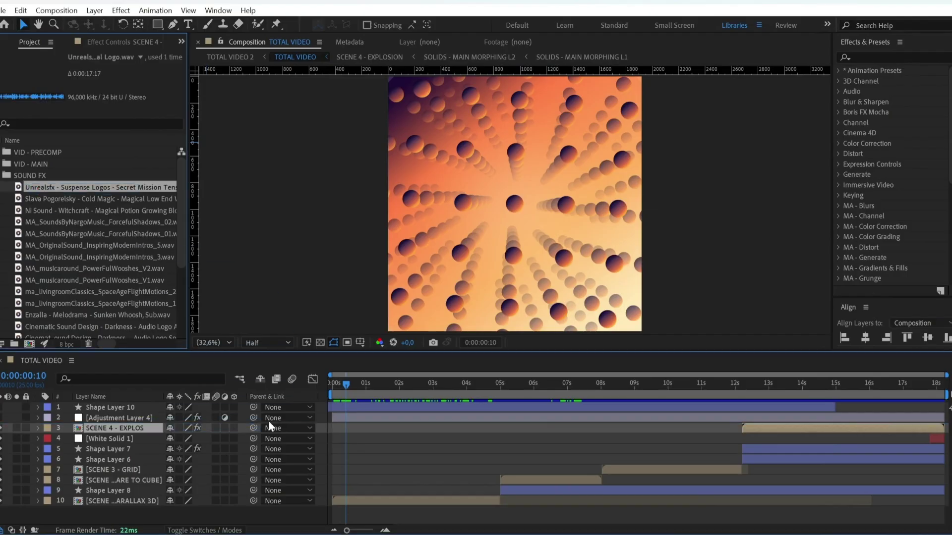
# - Add the Forceful Shadows sound near two seconds and reveal its waveform
pyautogui.click(59, 222)
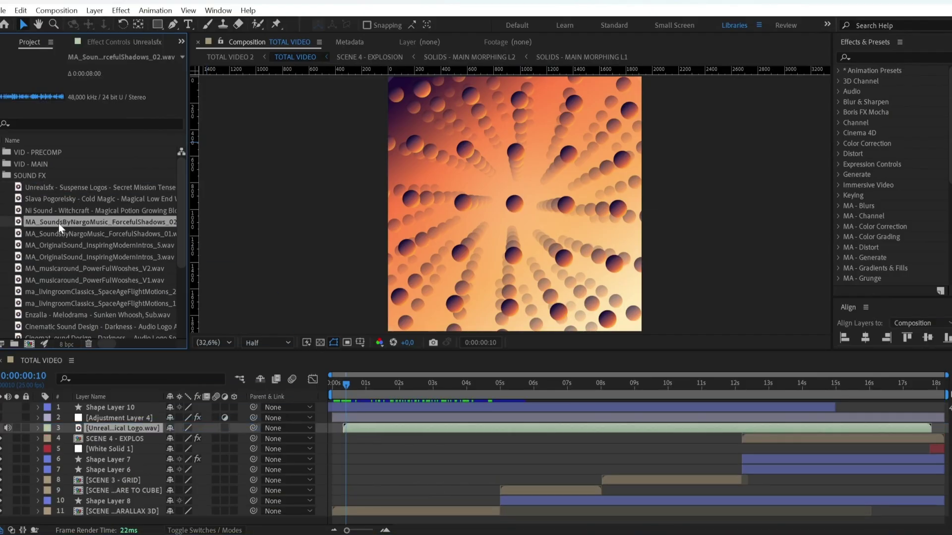
pyautogui.moveTo(402, 420); pyautogui.dragTo(402, 421)
pyautogui.click(39, 429)
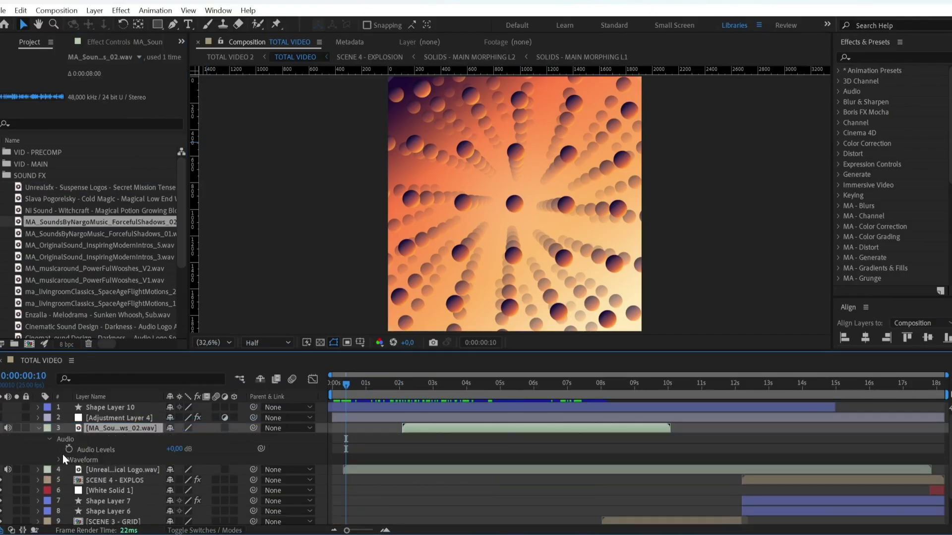
pyautogui.click(61, 459)
pyautogui.moveTo(410, 383); pyautogui.dragTo(601, 383)
pyautogui.scroll(-3, 602, 416)
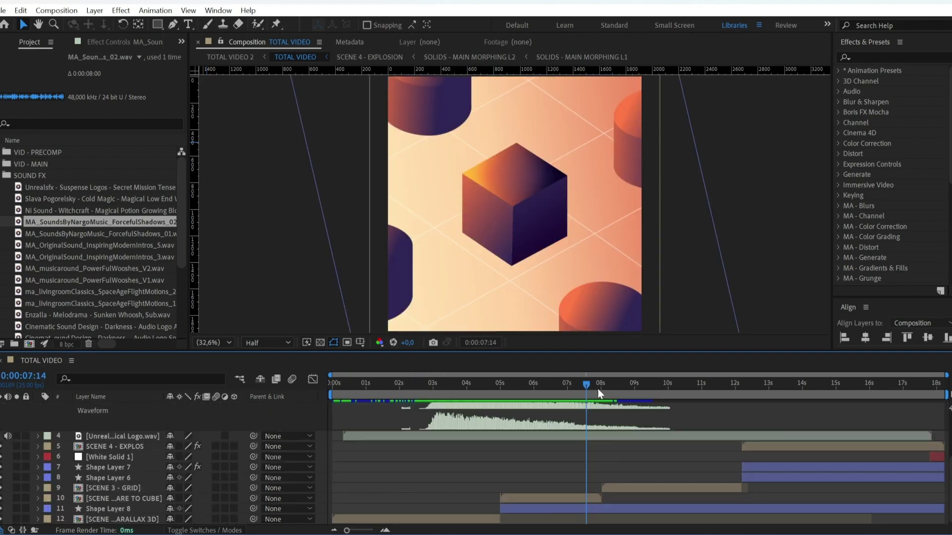
pyautogui.scroll(3, 610, 421)
pyautogui.moveTo(499, 415); pyautogui.dragTo(634, 415)
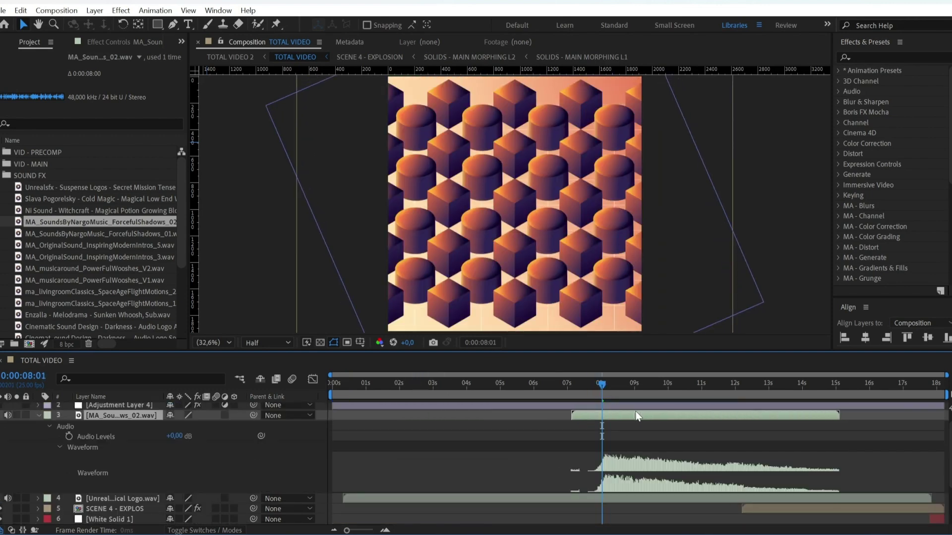
pyautogui.moveTo(89, 245); pyautogui.dragTo(266, 343)
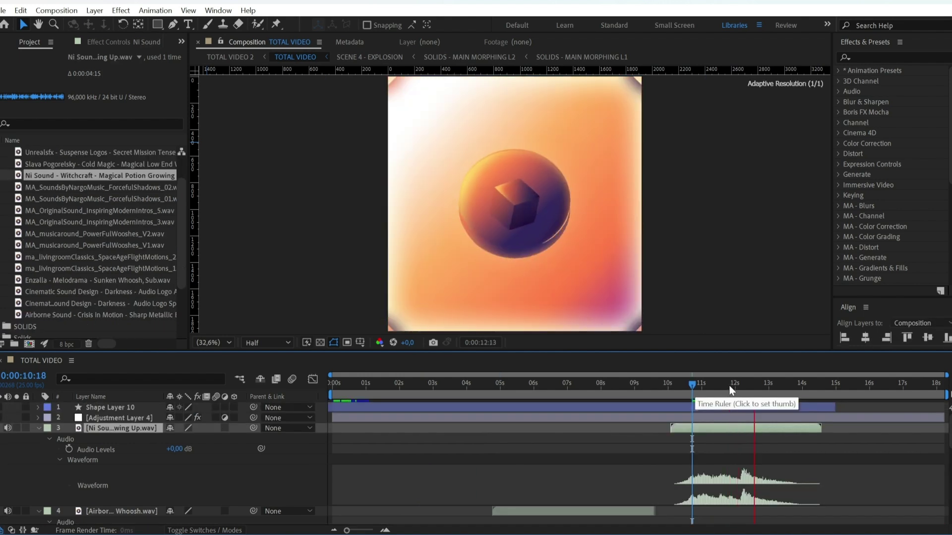
# - Duplicate the Magical Potion sound to around 16 seconds and move the original to the start
pyautogui.moveTo(732, 384); pyautogui.dragTo(743, 384)
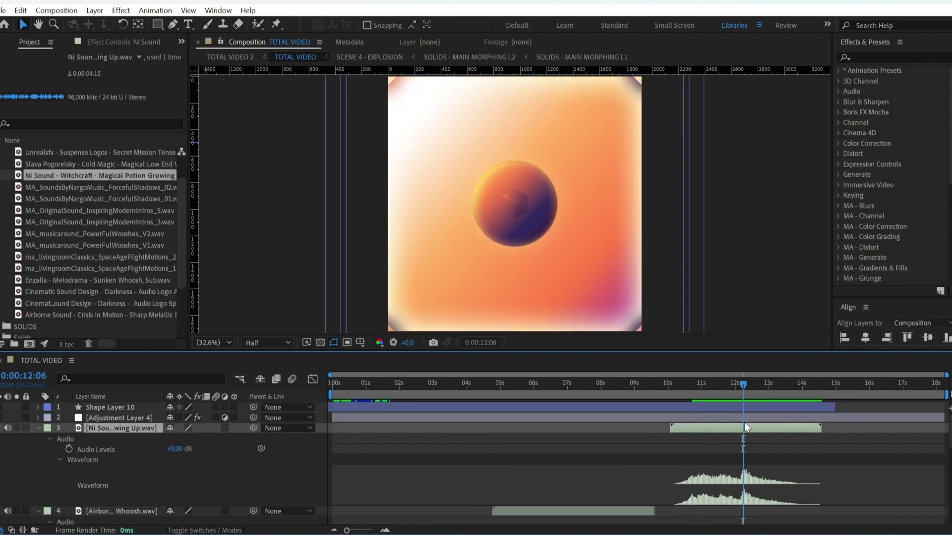
pyautogui.hotkey('ctrl', 'd')
pyautogui.moveTo(728, 437); pyautogui.dragTo(928, 439)
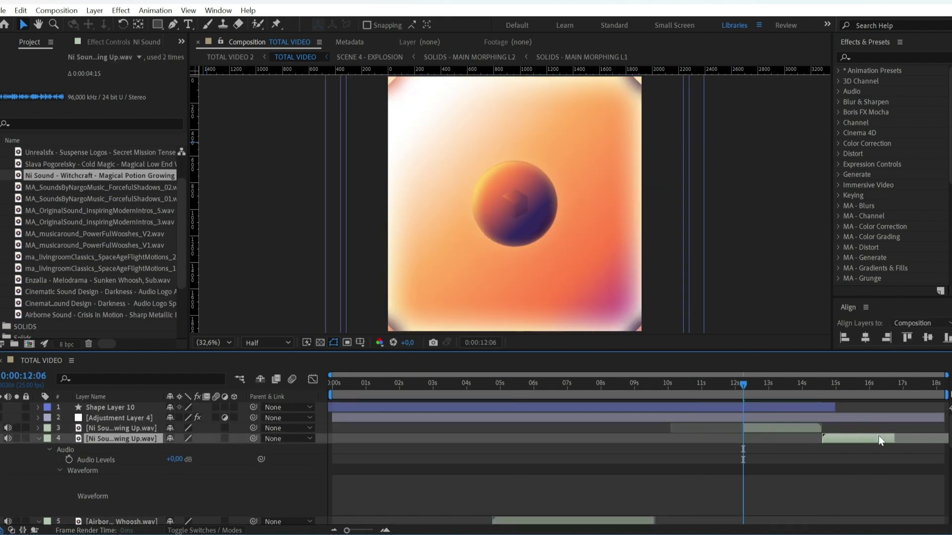
pyautogui.moveTo(803, 431); pyautogui.dragTo(406, 437)
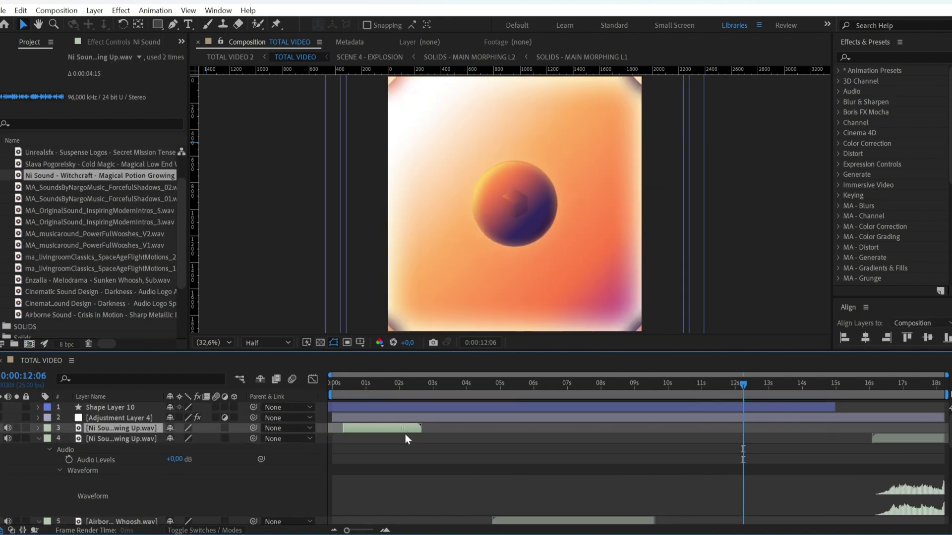
# - Place the jingle sound at about 7 seconds and add a later duplicate
pyautogui.click(341, 383)
pyautogui.hotkey('ctrl', '/')
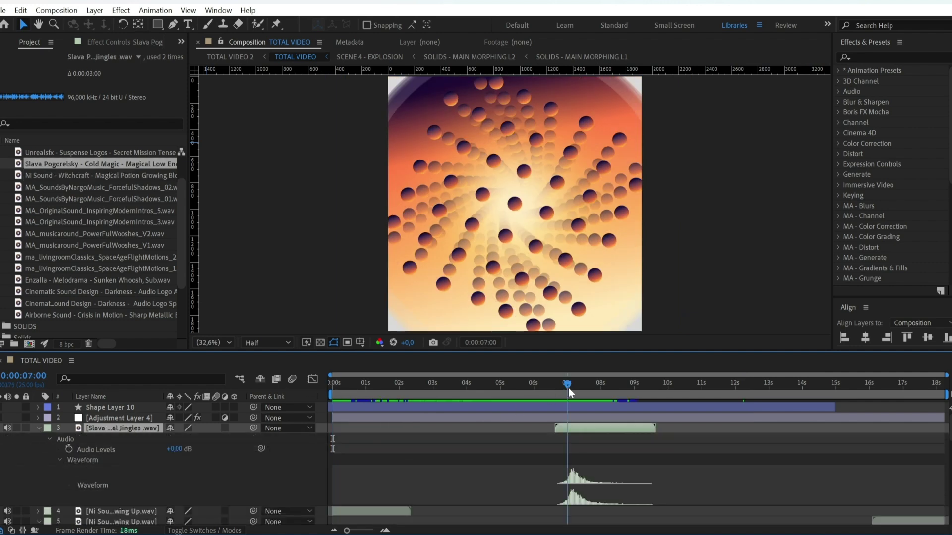
pyautogui.click(568, 384)
pyautogui.moveTo(568, 384); pyautogui.dragTo(572, 384)
pyautogui.hotkey('ctrl', 'd')
pyautogui.moveTo(628, 438); pyautogui.dragTo(710, 443)
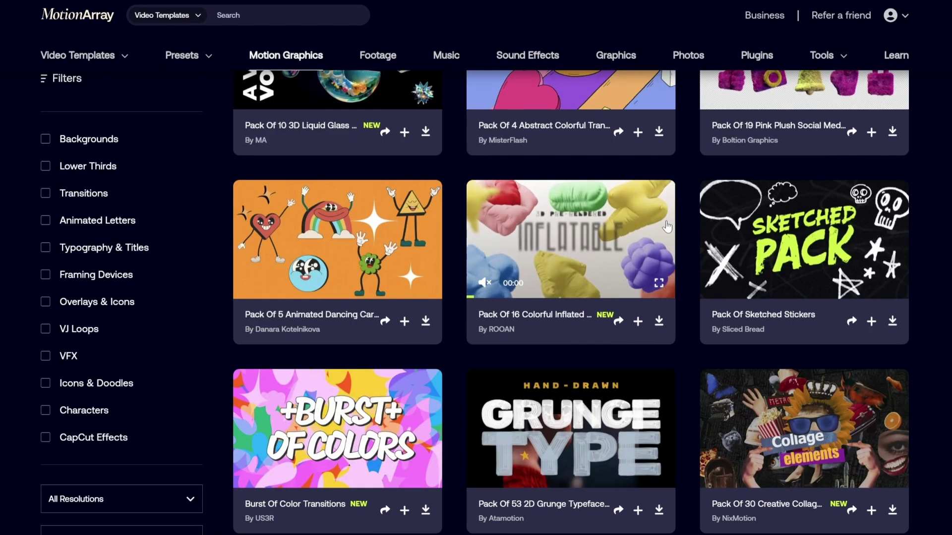
pyautogui.scroll(3, 667, 227)
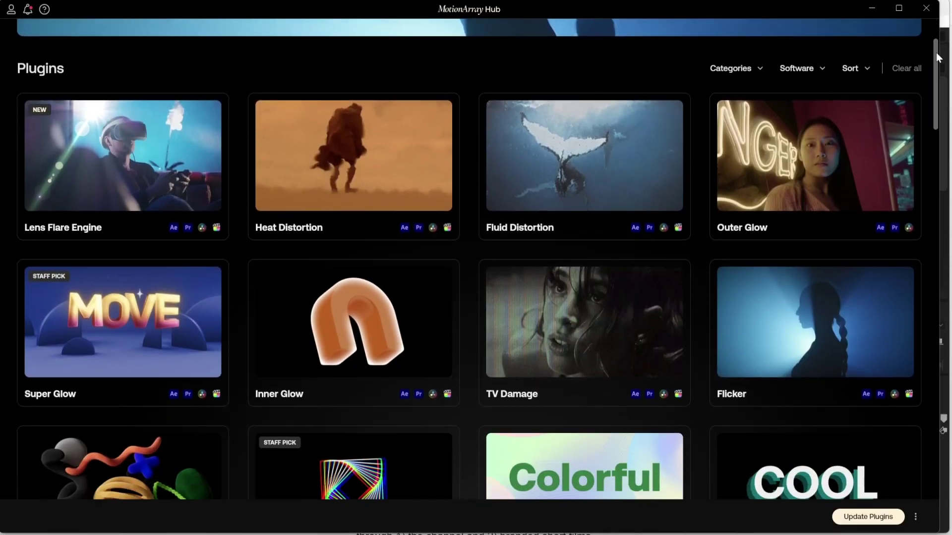
pyautogui.moveTo(936, 53); pyautogui.dragTo(935, 212)
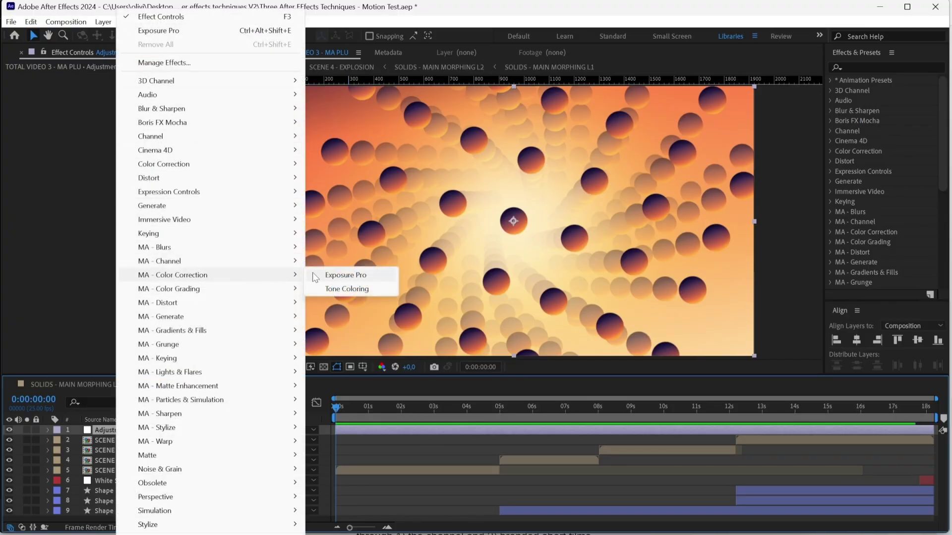
# - Apply Exposure Pro with the Extreme Exposure preset and Chromatic Aberration to the adjustment layer
pyautogui.click(335, 275)
pyautogui.click(121, 88)
pyautogui.click(137, 119)
pyautogui.click(129, 21)
pyautogui.moveTo(186, 260)
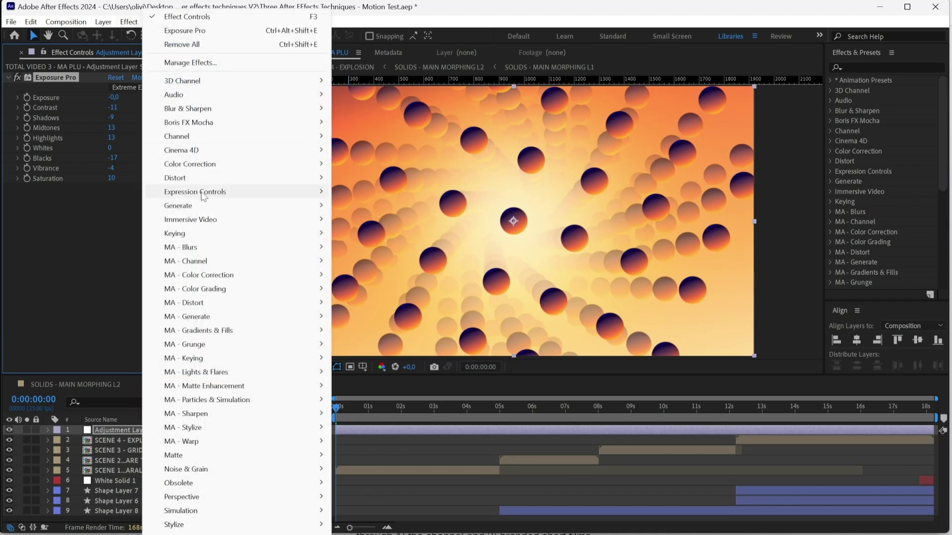
pyautogui.click(379, 289)
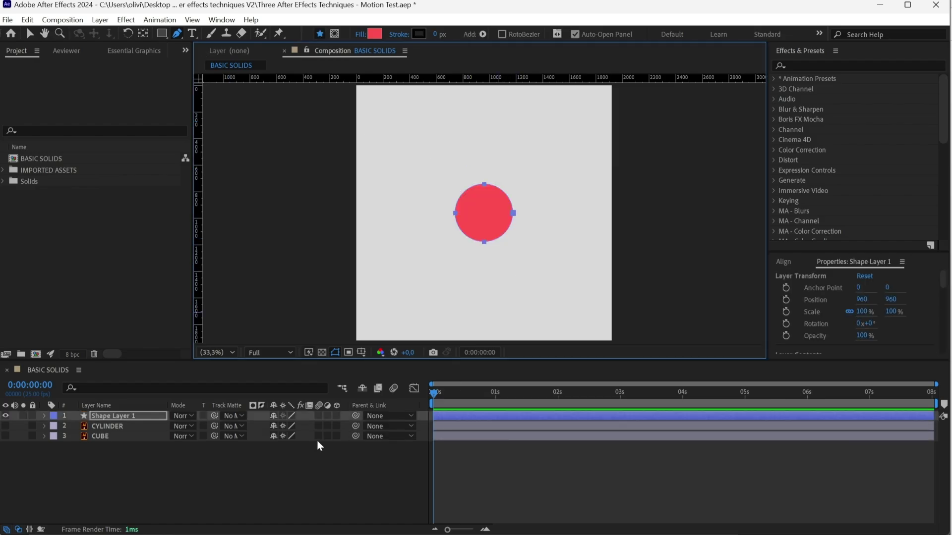
# - Scale the red circle to 200%
pyautogui.press('s')
pyautogui.click(289, 426)
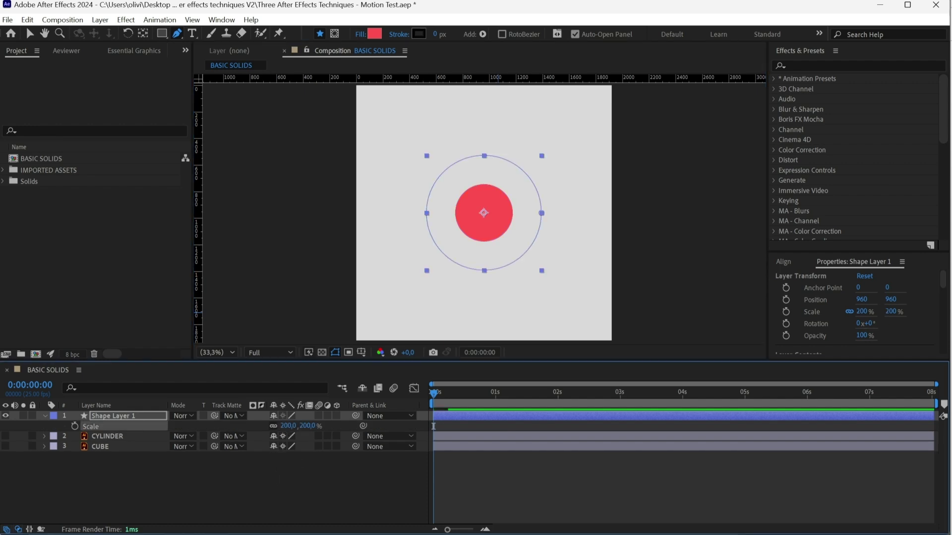
pyautogui.write('TOP')
pyautogui.press('Return')
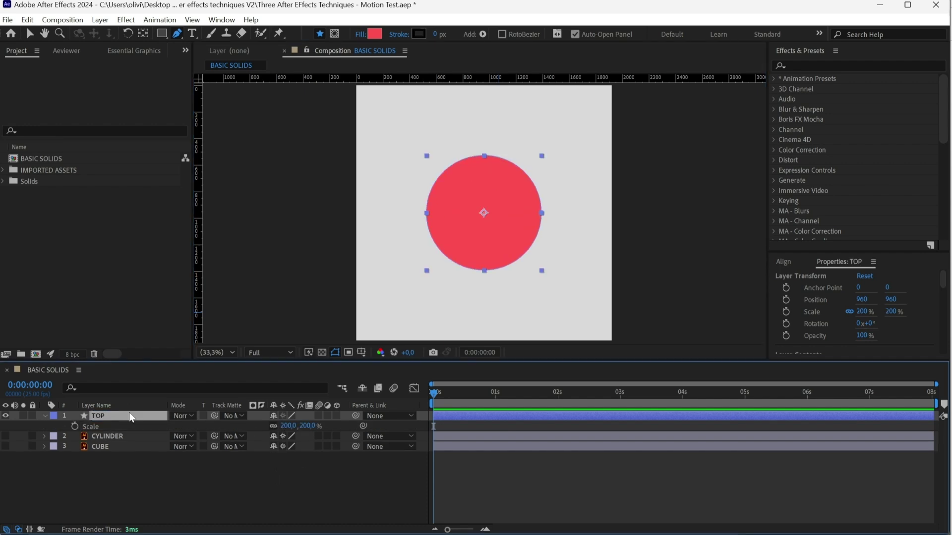
# - Duplicate the circle, fill the copy orange, and begin renaming it BOTTOM
pyautogui.hotkey('ctrl', 'd')
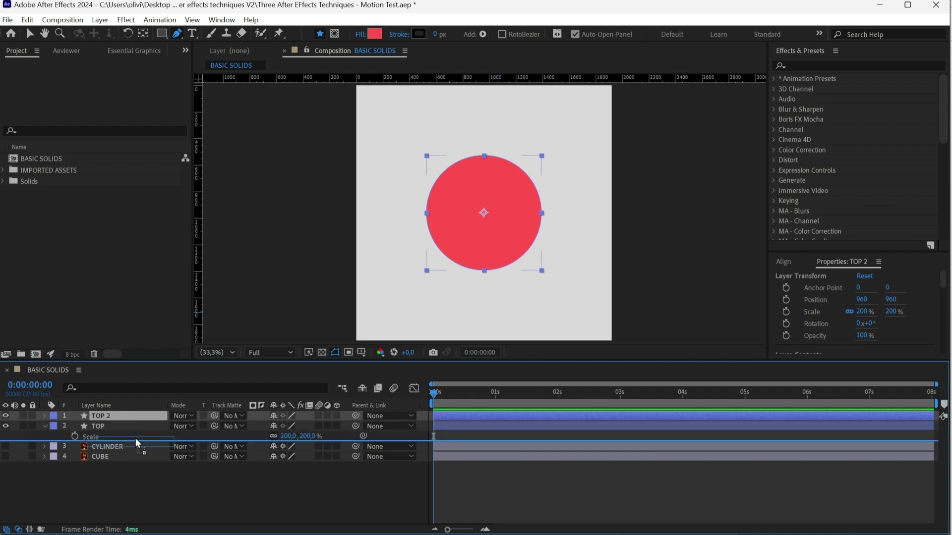
pyautogui.click(376, 34)
pyautogui.click(721, 334)
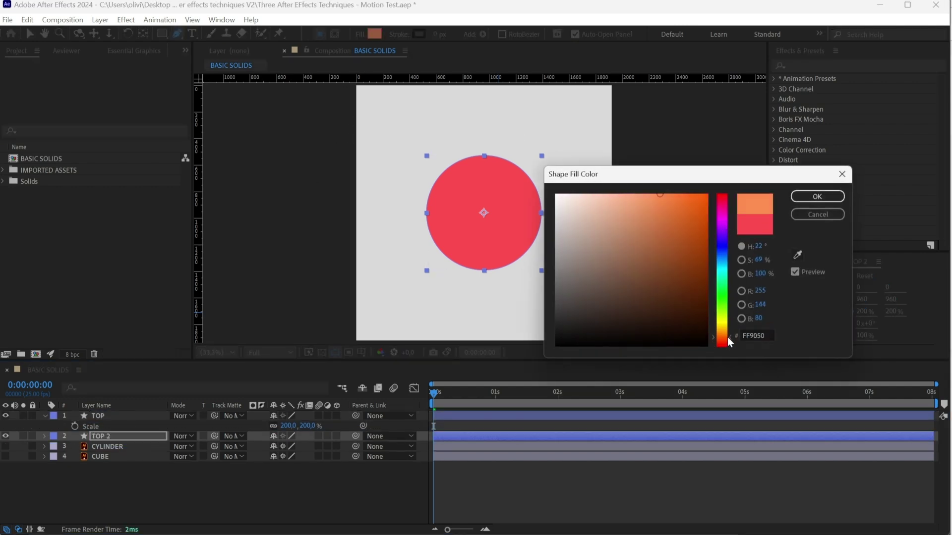
pyautogui.click(817, 214)
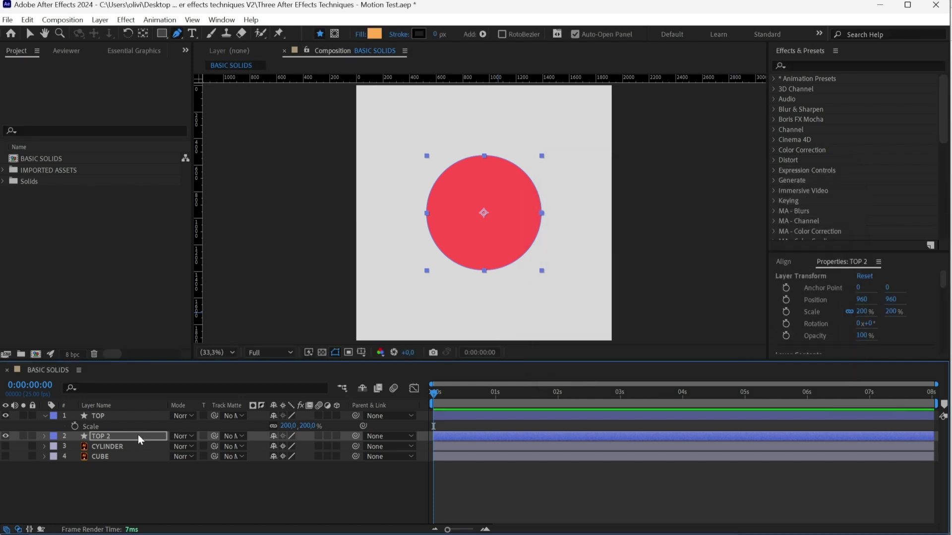
pyautogui.click(138, 436)
pyautogui.write('D')
pyautogui.press('Return')
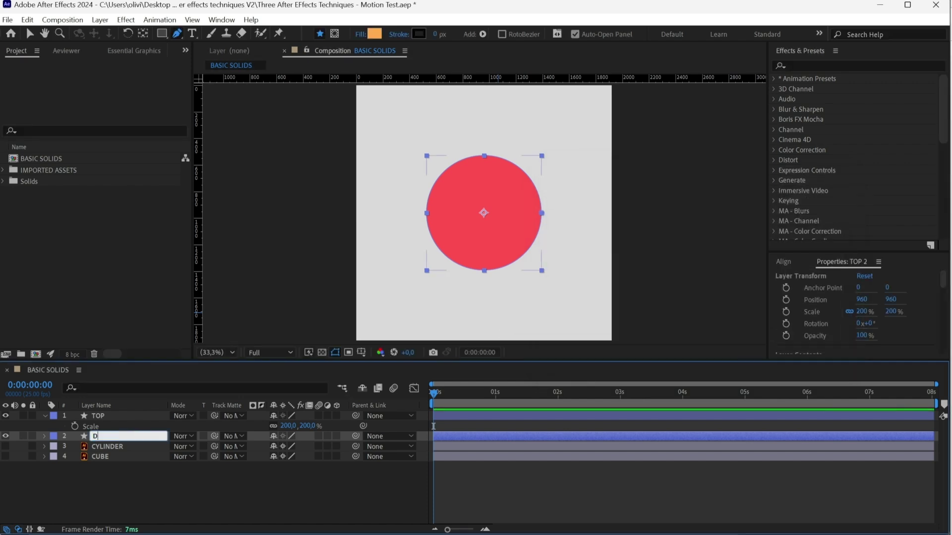
pyautogui.write('B0F8')
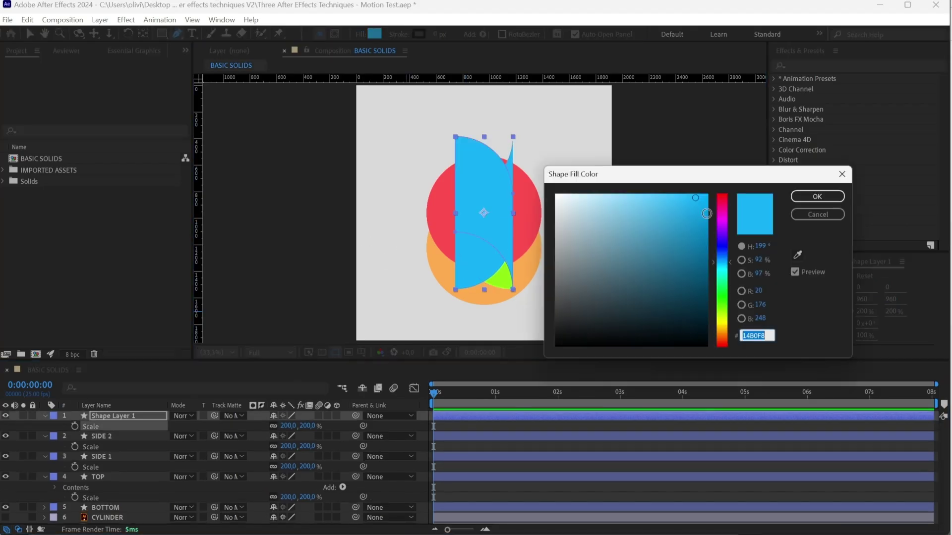
# - Move SIDE 1–4 just below TOP, collapse the layers and label all six Green
pyautogui.keyDown('shift'); pyautogui.click(112, 478); pyautogui.keyUp('shift')
pyautogui.moveTo(113, 481); pyautogui.dragTo(107, 506)
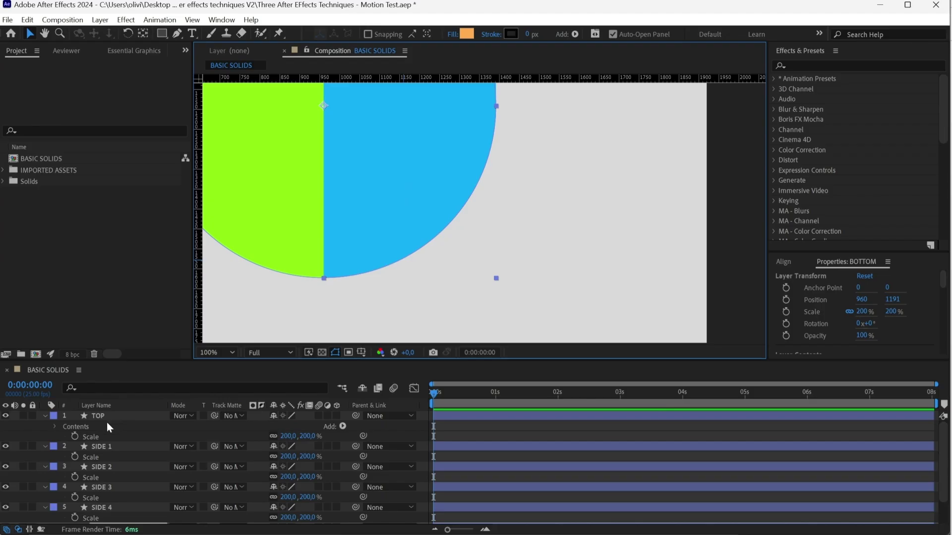
pyautogui.click(45, 415)
pyautogui.click(45, 437)
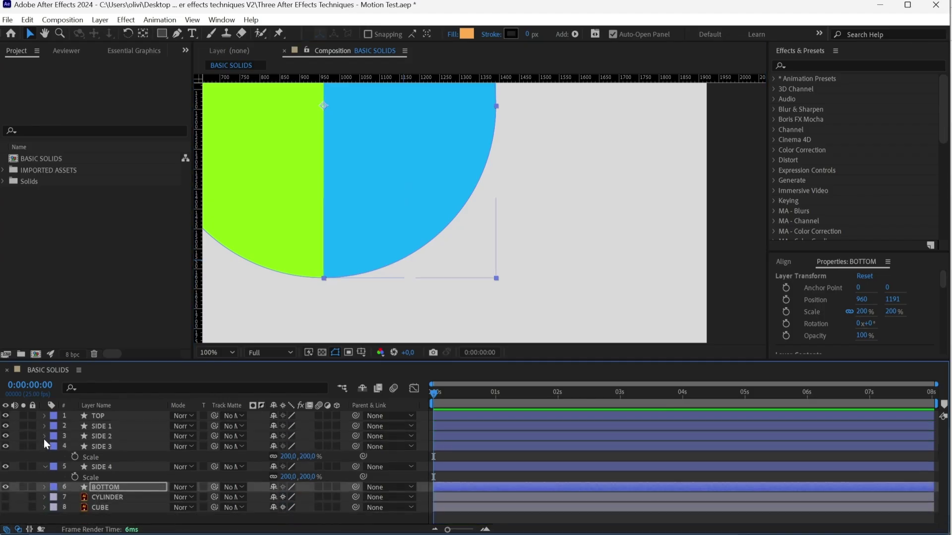
pyautogui.click(45, 457)
pyautogui.click(44, 467)
pyautogui.keyDown('shift'); pyautogui.click(101, 416); pyautogui.keyUp('shift')
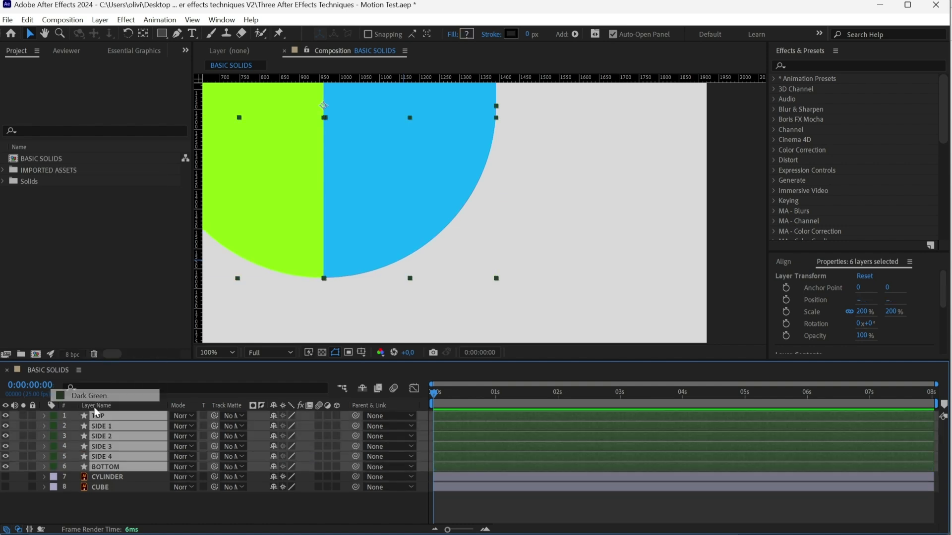
pyautogui.click(104, 297)
pyautogui.click(80, 416)
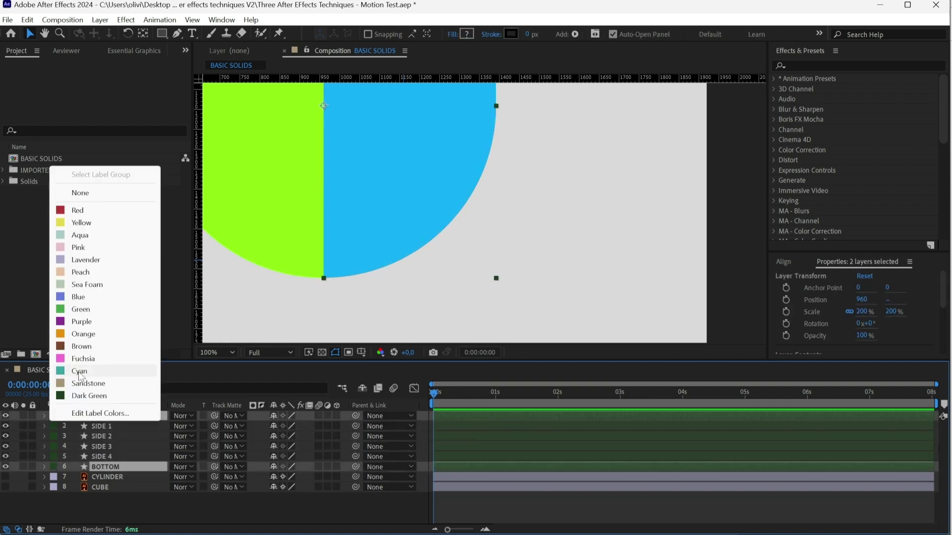
# - Apply the green label, then set Path keyframes on all six face layers at 2 seconds
pyautogui.click(88, 308)
pyautogui.click(119, 417)
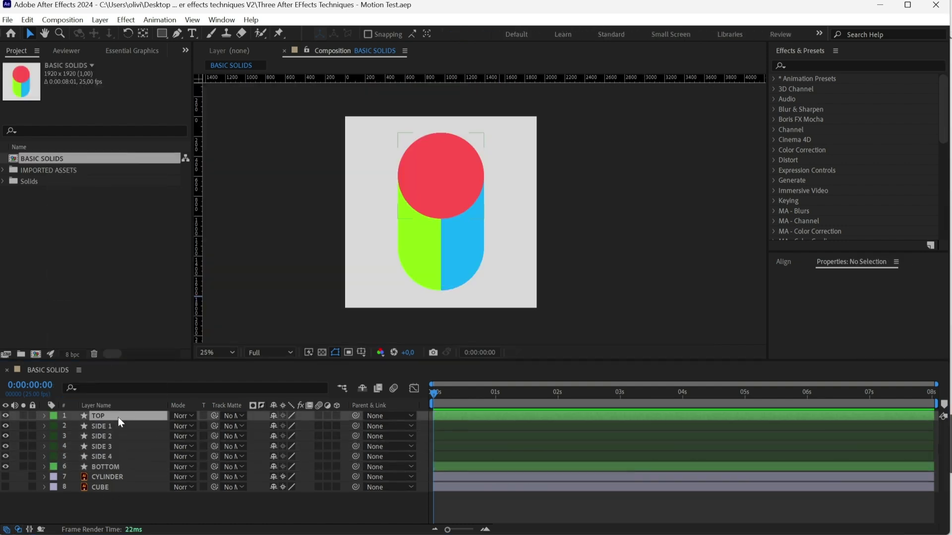
pyautogui.keyDown('shift'); pyautogui.click(110, 466); pyautogui.keyUp('shift')
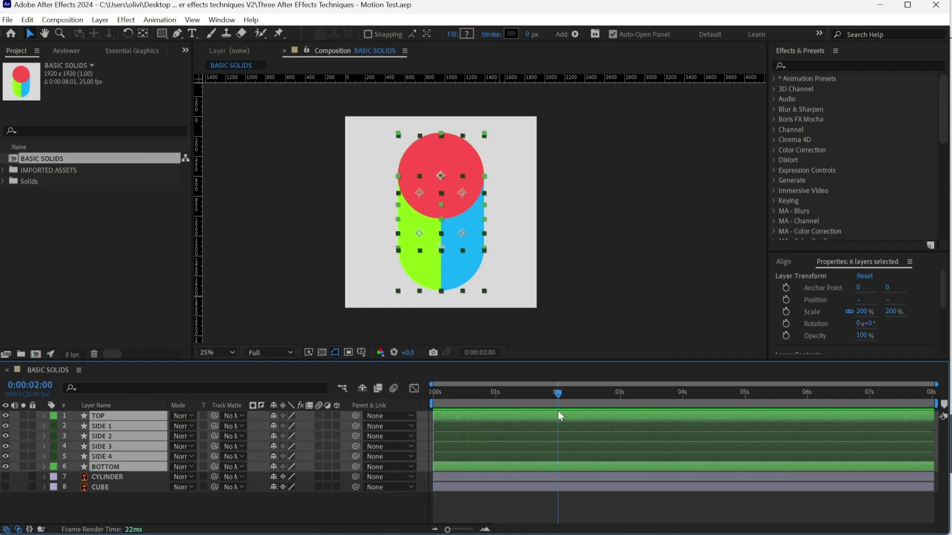
pyautogui.click(44, 416)
pyautogui.click(66, 437)
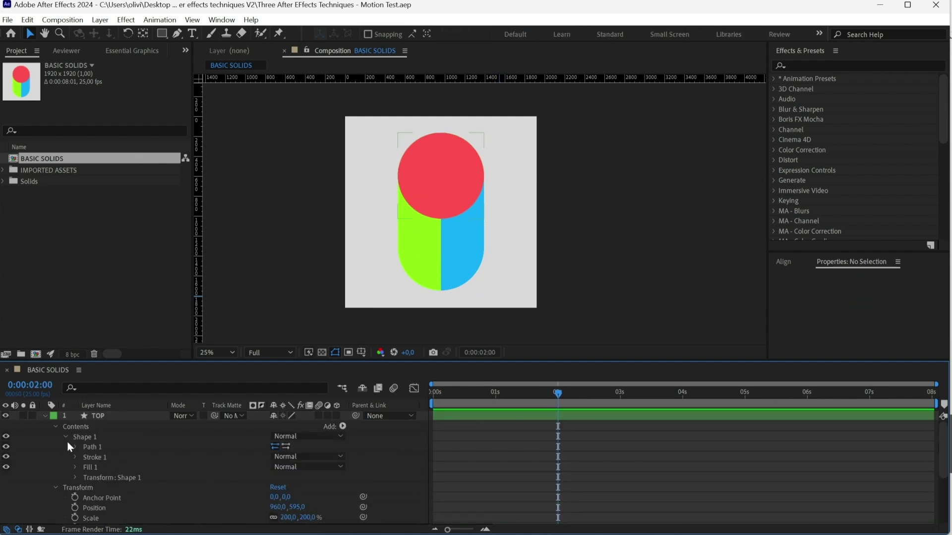
pyautogui.click(76, 446)
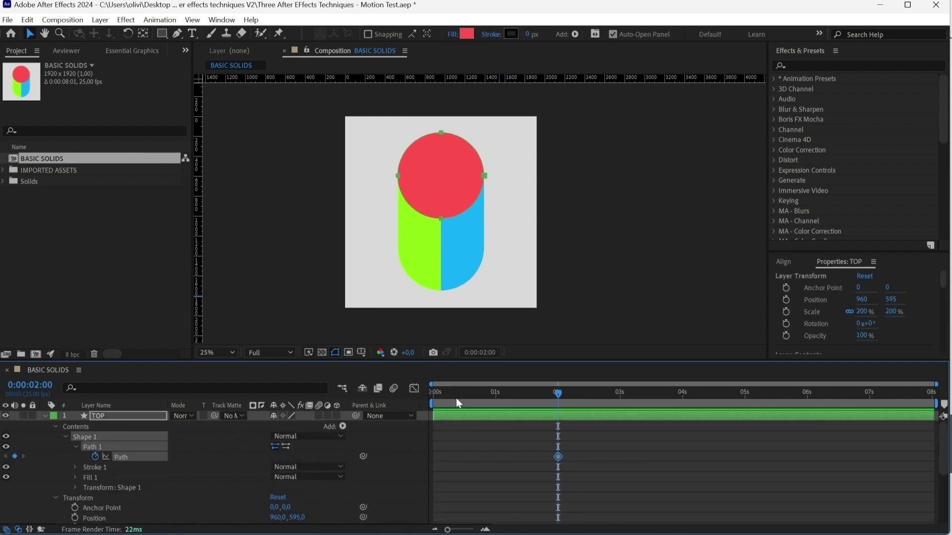
# - At 0 seconds reshape the faces into a cube and set all six layers to 50% opacity
pyautogui.moveTo(451, 392); pyautogui.dragTo(428, 392)
pyautogui.moveTo(178, 34); pyautogui.dragTo(224, 36)
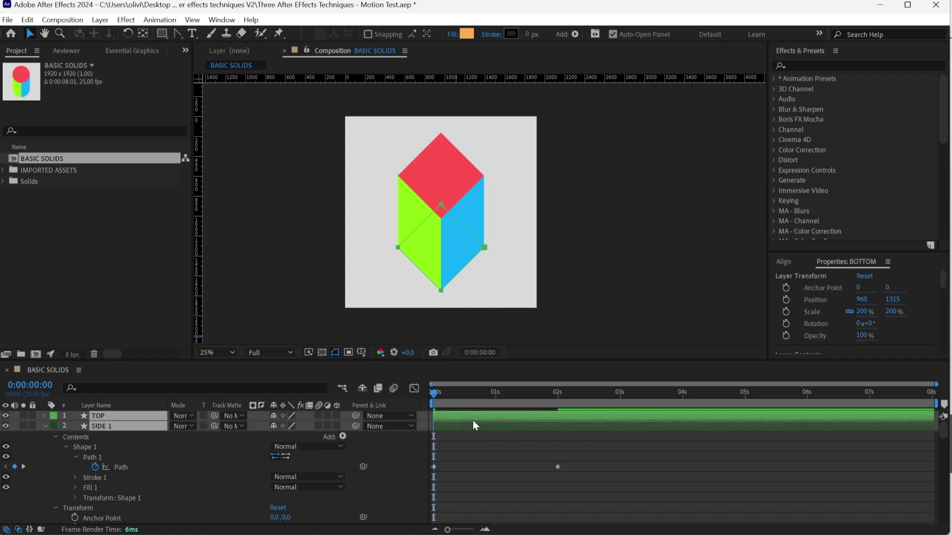
pyautogui.hotkey('ctrl', 'a')
pyautogui.press('t')
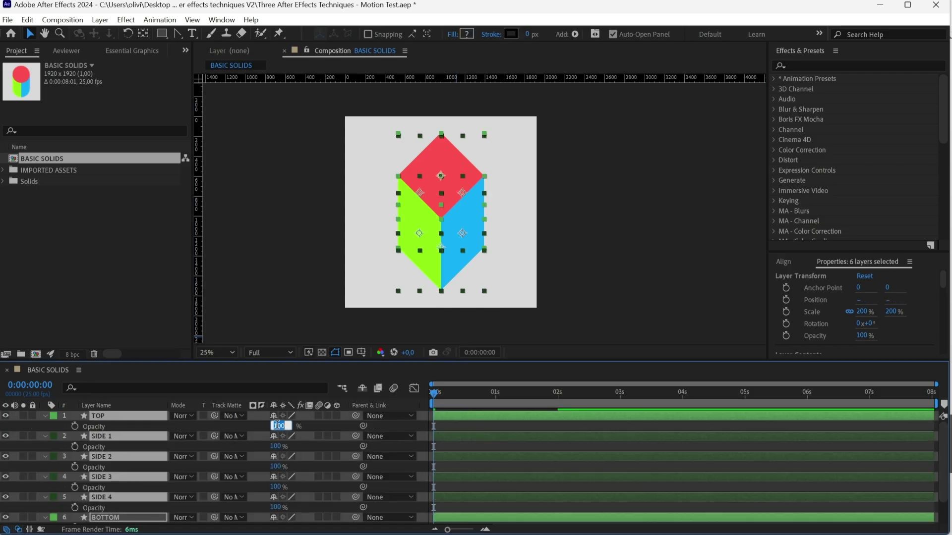
pyautogui.press('Return')
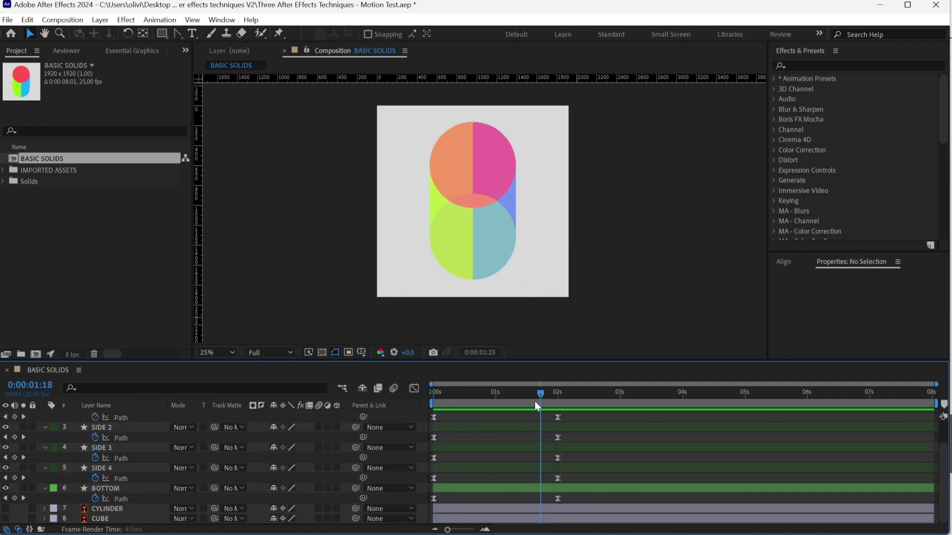
pyautogui.moveTo(559, 394); pyautogui.dragTo(434, 395)
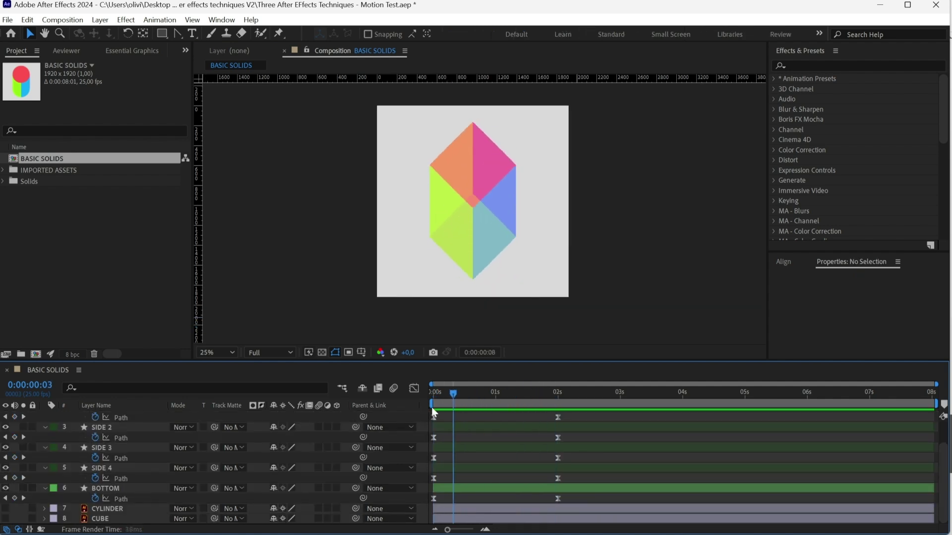
pyautogui.scroll(2, 405, 446)
# - Run Create Nulls From Paths.jsx and add Points Follow Nulls for the TOP and SIDE 1 paths
pyautogui.click(98, 416)
pyautogui.click(221, 20)
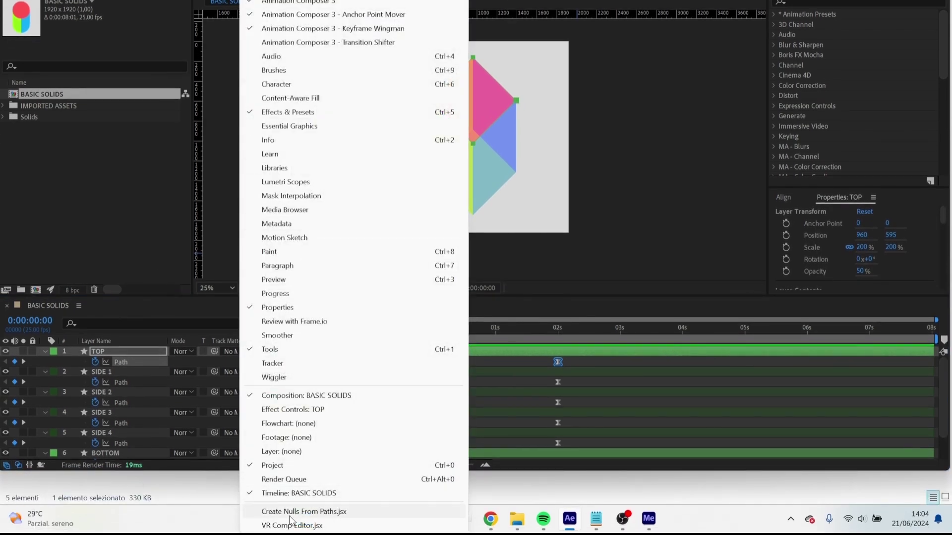
pyautogui.click(303, 511)
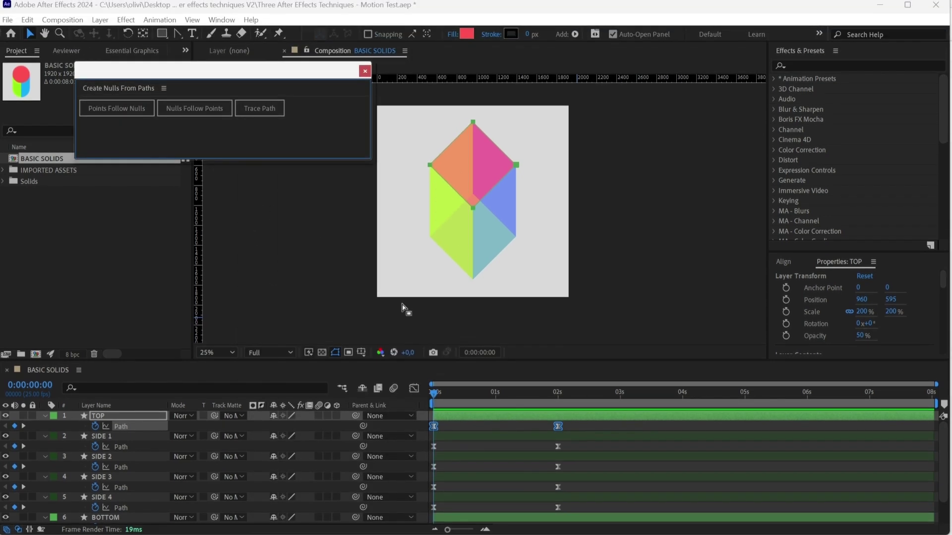
pyautogui.click(121, 108)
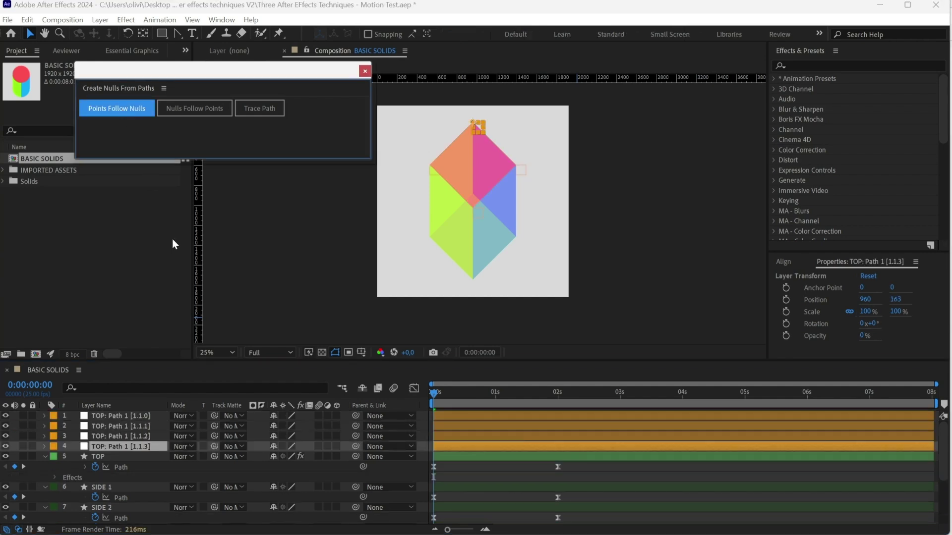
pyautogui.click(113, 492)
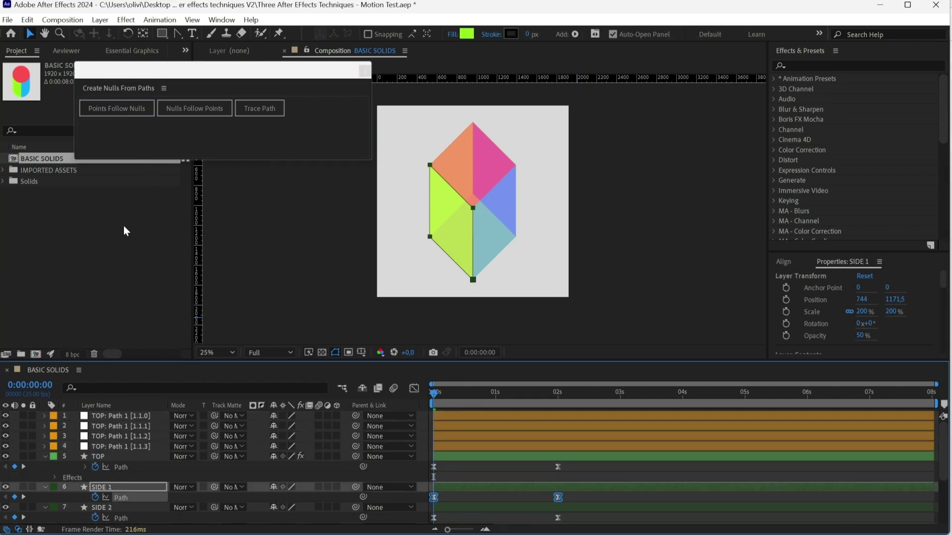
pyautogui.click(116, 108)
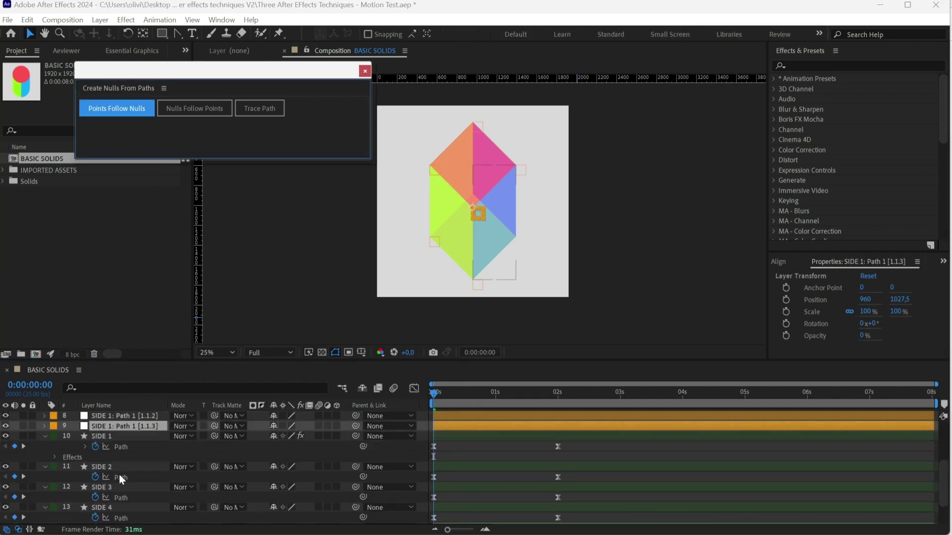
# - Add point-following nulls for the SIDE 2, SIDE 3, SIDE 4 and BOTTOM paths
pyautogui.click(119, 477)
pyautogui.click(116, 108)
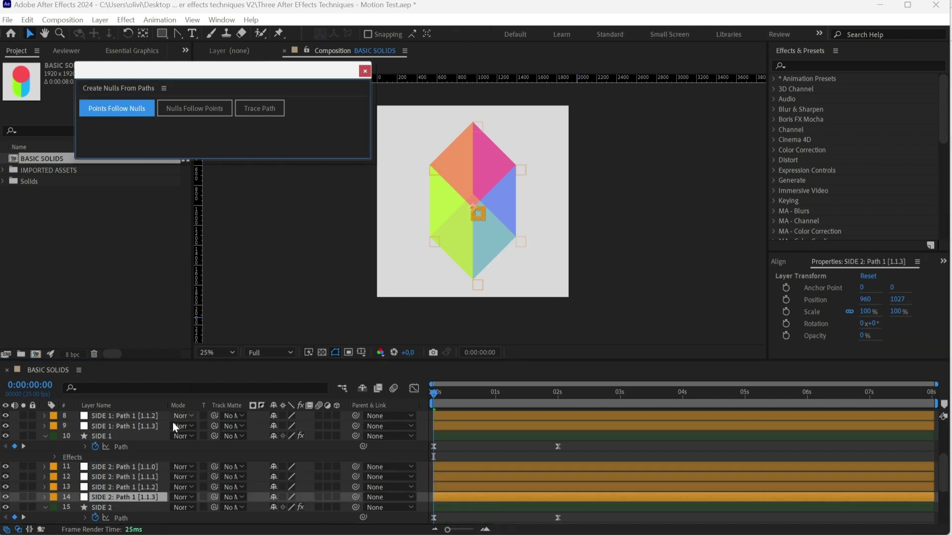
pyautogui.click(121, 497)
pyautogui.click(116, 108)
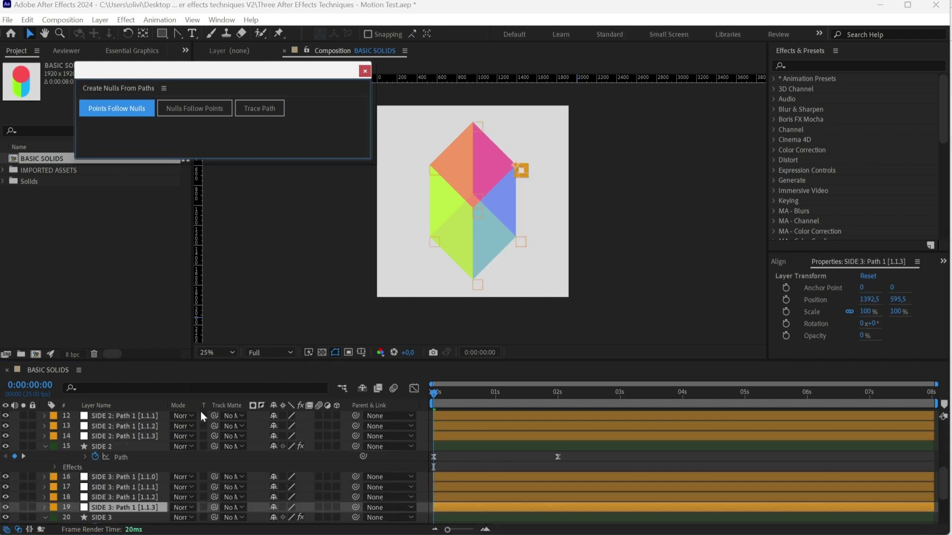
pyautogui.scroll(-3, 200, 410)
pyautogui.click(120, 478)
pyautogui.click(116, 108)
pyautogui.scroll(-3, 210, 441)
pyautogui.click(121, 499)
pyautogui.click(116, 107)
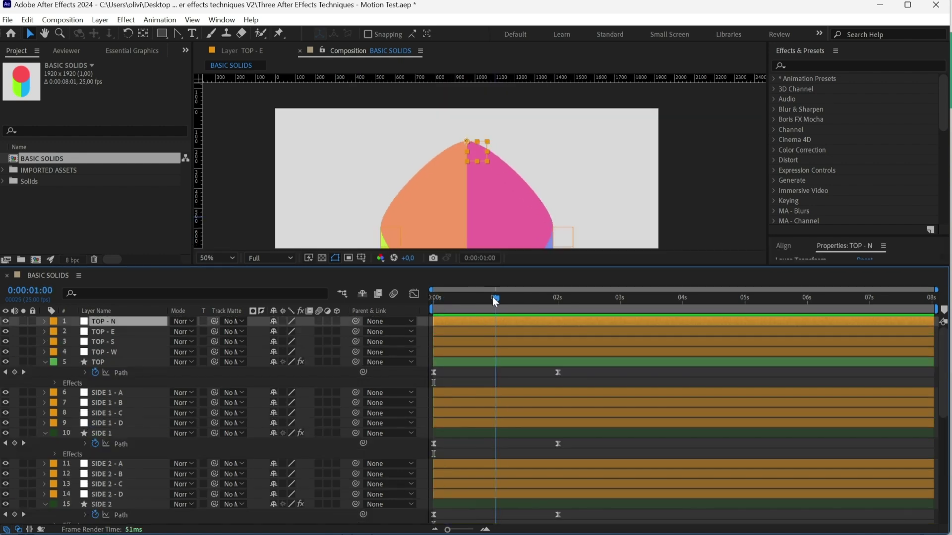
# - Scrub the face morph, return to the first frame and enlarge the viewer to show the whole crystal
pyautogui.moveTo(495, 299); pyautogui.dragTo(493, 299)
pyautogui.moveTo(476, 158); pyautogui.dragTo(543, 153)
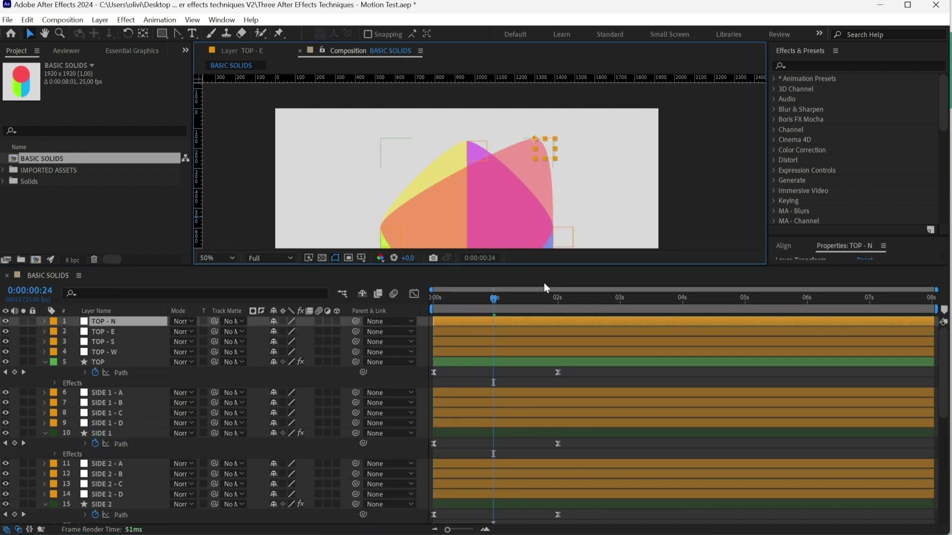
pyautogui.moveTo(495, 298); pyautogui.dragTo(556, 299)
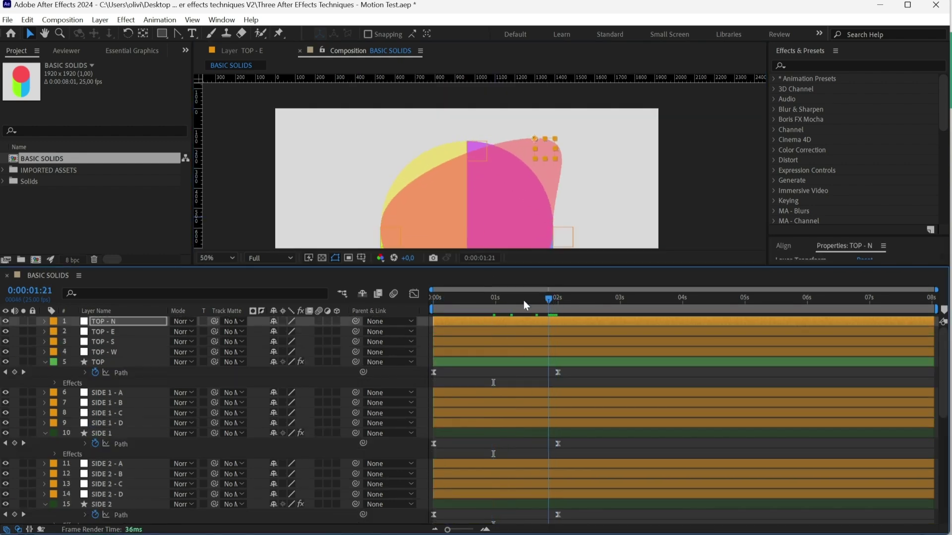
pyautogui.press('j')
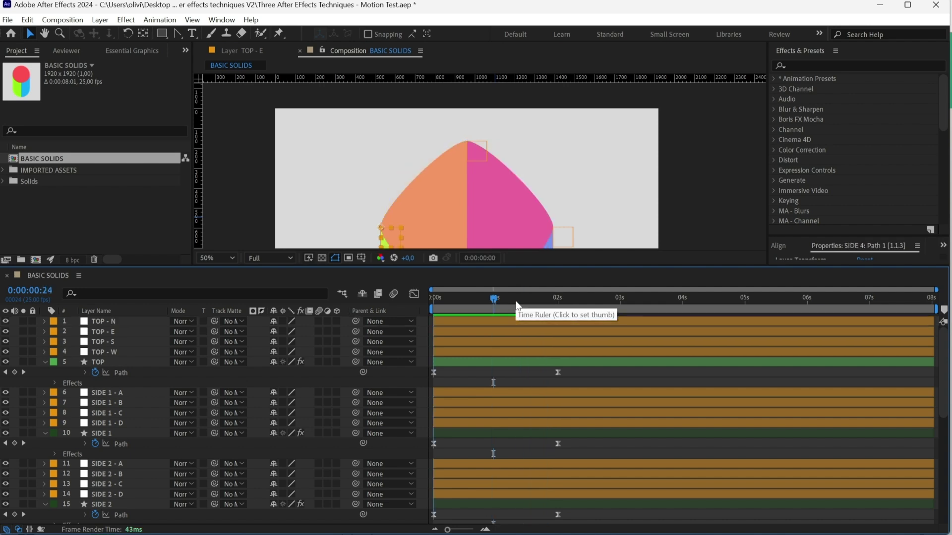
pyautogui.press('j')
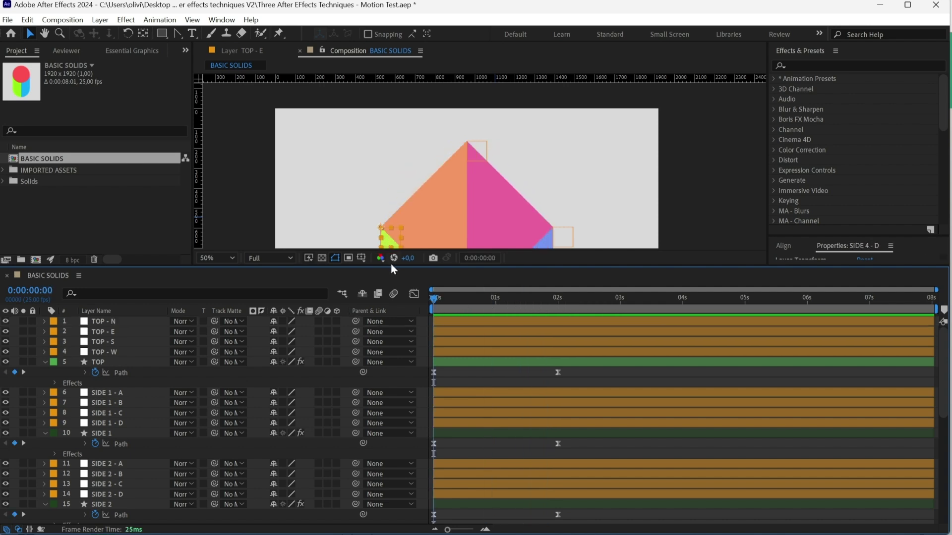
pyautogui.moveTo(393, 268); pyautogui.dragTo(393, 309)
pyautogui.moveTo(399, 191); pyautogui.dragTo(398, 146)
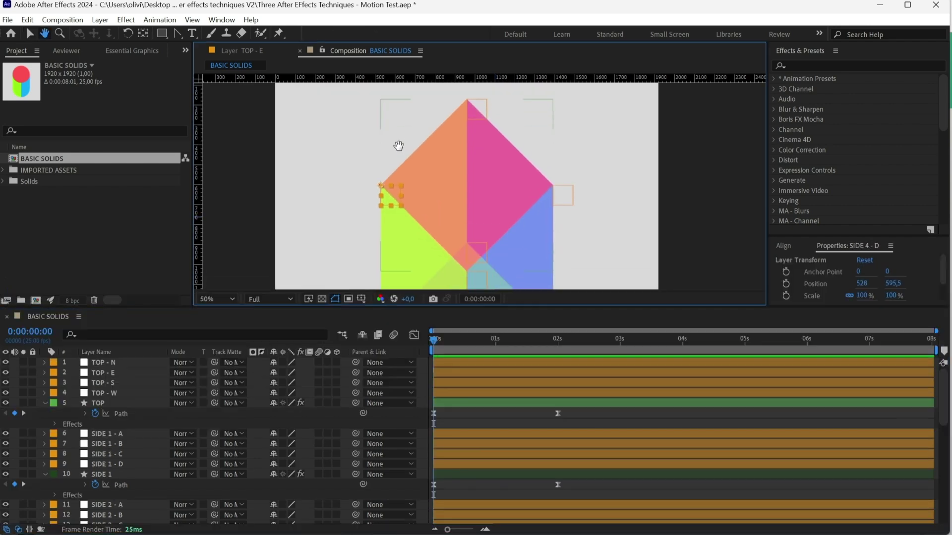
pyautogui.scroll(-1, 422, 202)
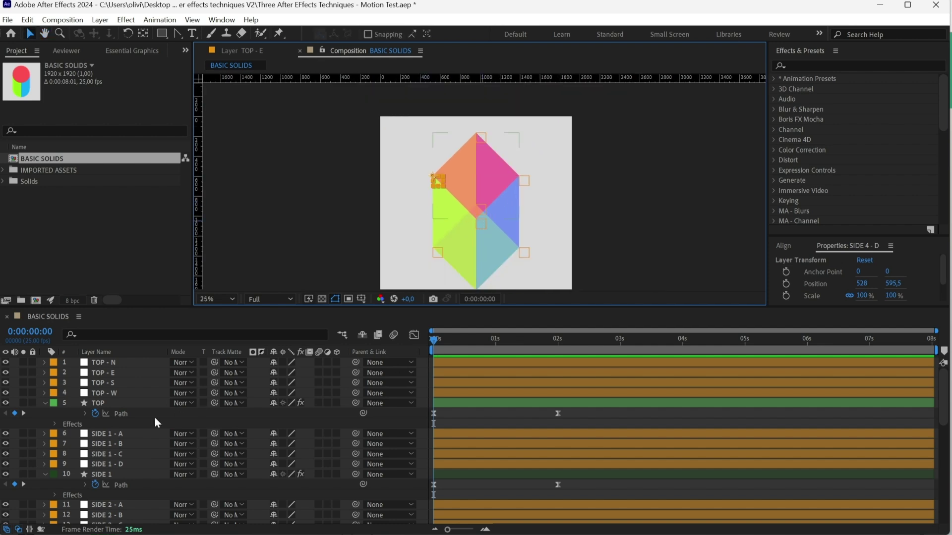
# - Pick-whip the SIDE 1 corner nulls to their matching BOTTOM corners and to TOP - S
pyautogui.click(109, 474)
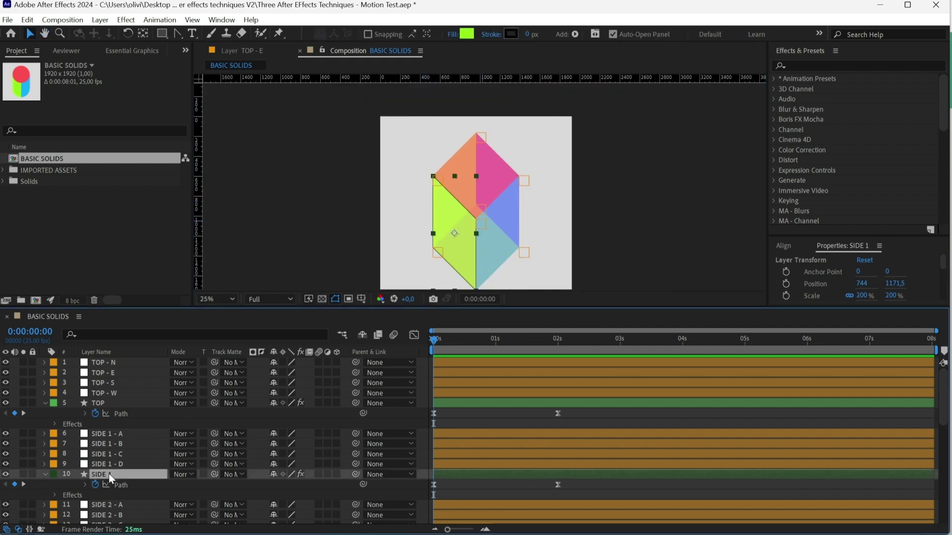
pyautogui.click(111, 432)
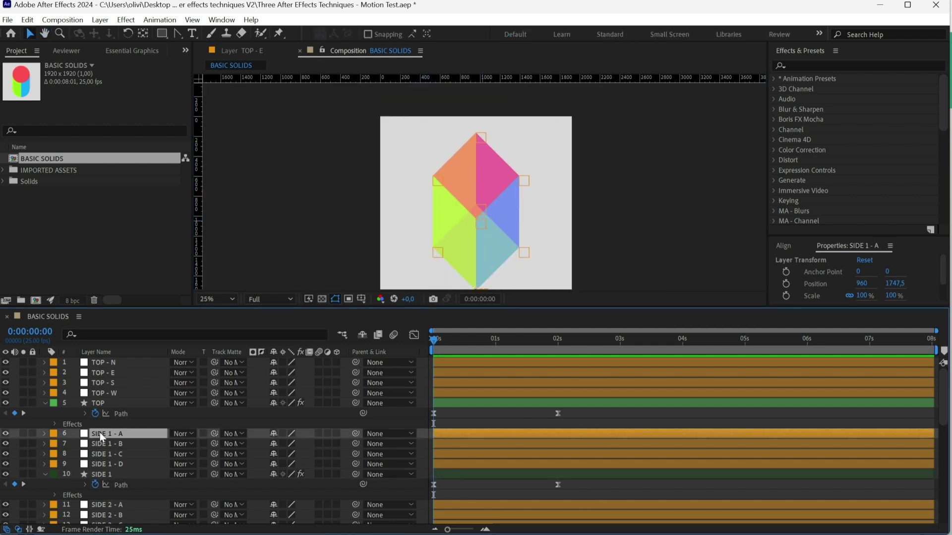
pyautogui.moveTo(514, 228); pyautogui.dragTo(514, 212)
pyautogui.moveTo(300, 403)
pyautogui.mouseDown()
pyautogui.moveTo(105, 524)
pyautogui.moveTo(140, 490)
pyautogui.moveTo(97, 528)
pyautogui.mouseUp()
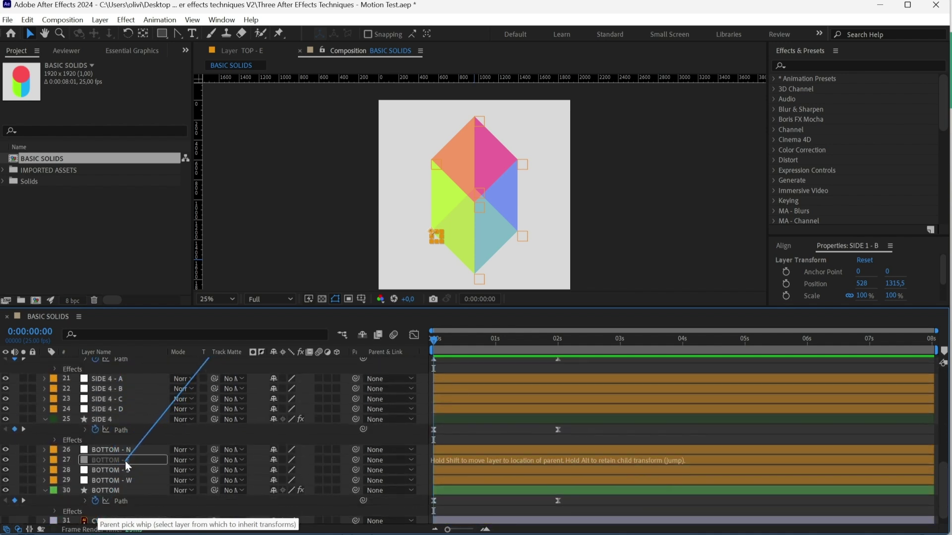
pyautogui.moveTo(97, 524); pyautogui.dragTo(125, 388)
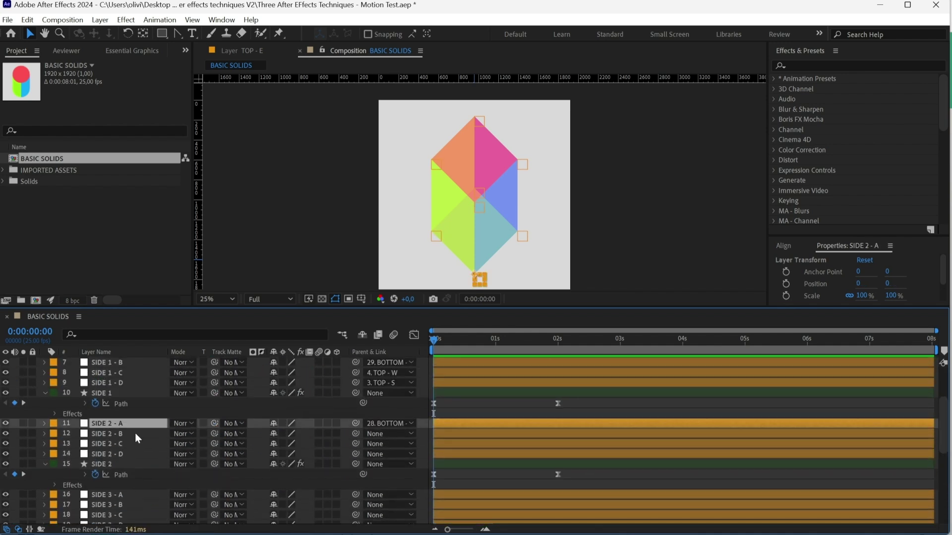
pyautogui.scroll(-5, 238, 448)
pyautogui.click(119, 438)
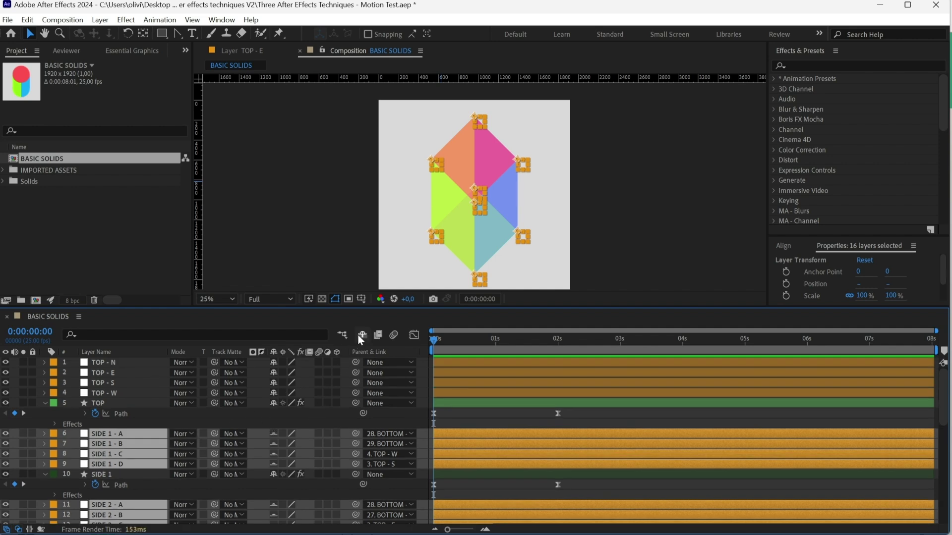
# - Turn on Shy to hide the SIDE corner nulls and collapse the side layers
pyautogui.click(360, 336)
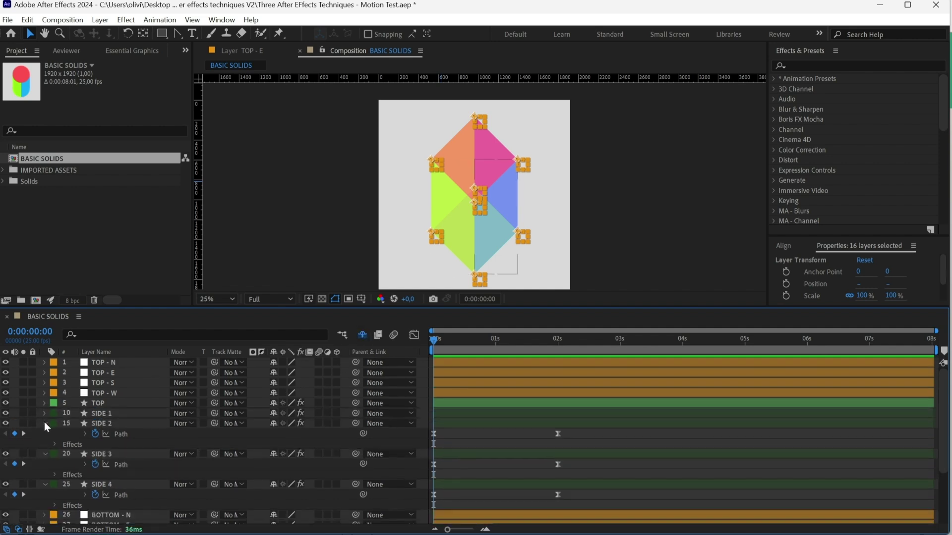
pyautogui.click(44, 424)
pyautogui.click(336, 238)
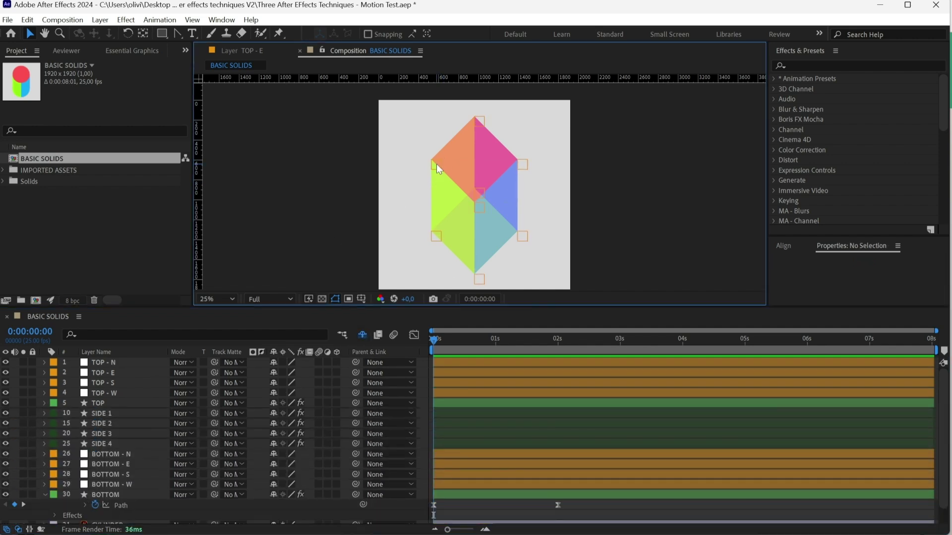
# - Select TOP - N through TOP - W and drag them to confirm the sides follow
pyautogui.click(494, 156)
pyautogui.moveTo(523, 165); pyautogui.dragTo(536, 172)
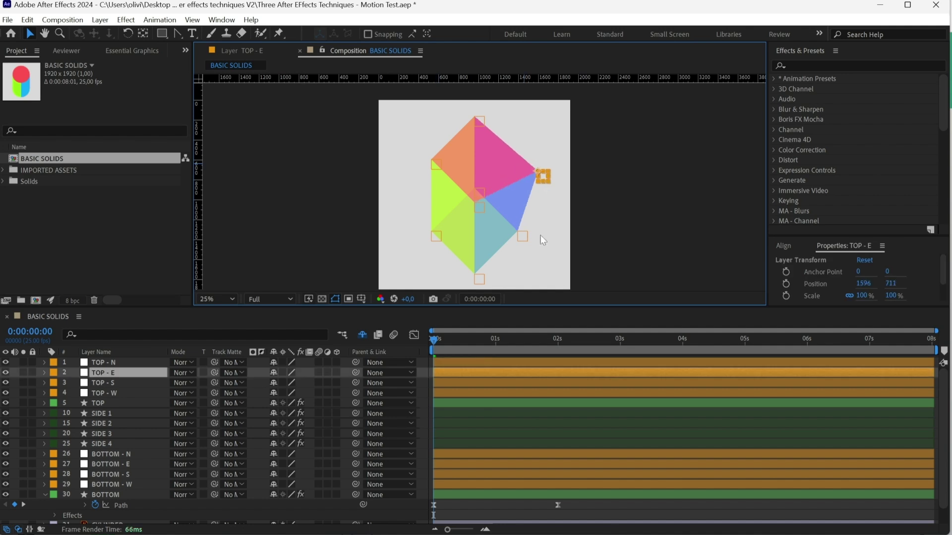
pyautogui.click(481, 363)
pyautogui.keyDown('shift'); pyautogui.click(476, 391); pyautogui.keyUp('shift')
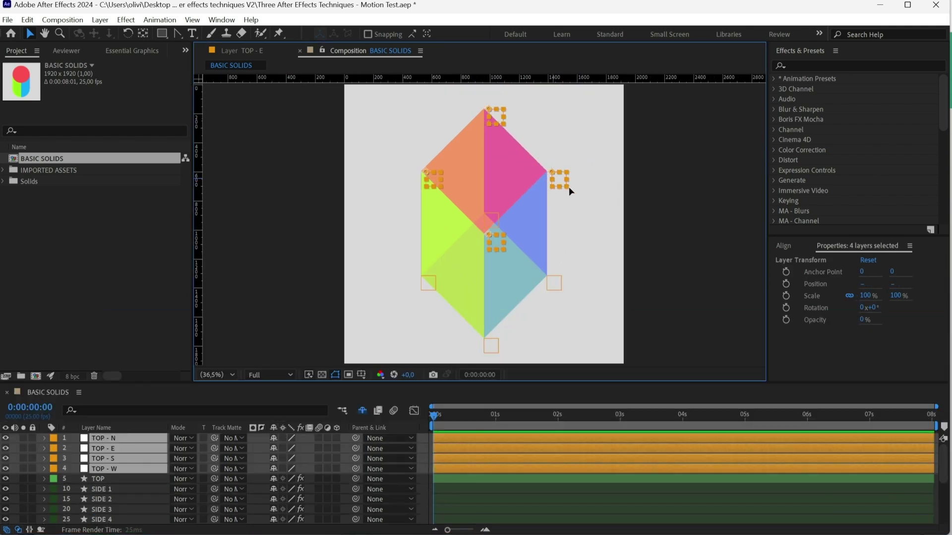
pyautogui.moveTo(572, 189)
pyautogui.mouseDown()
pyautogui.moveTo(504, 249)
pyautogui.moveTo(532, 193)
pyautogui.mouseUp()
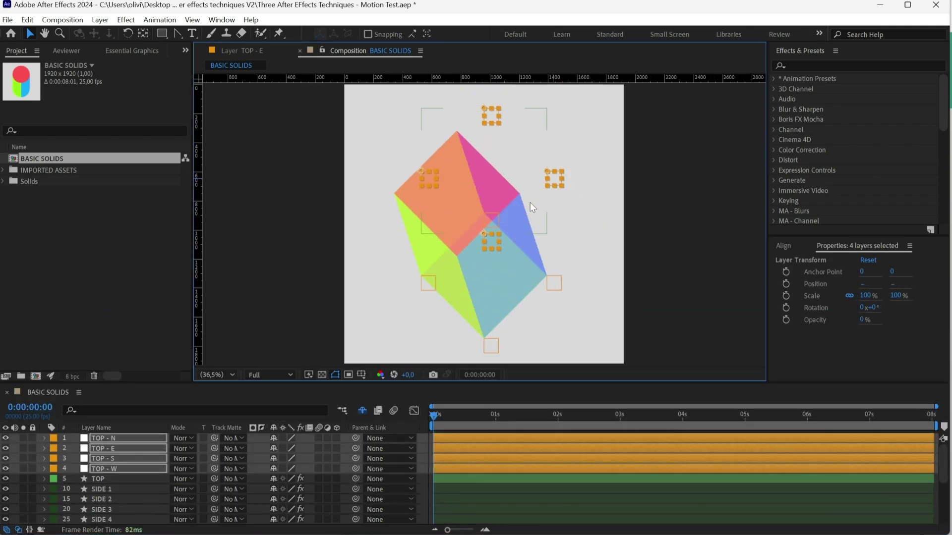
# - Add a null named TOP ROTATION and centre it on the top face
pyautogui.click(105, 440)
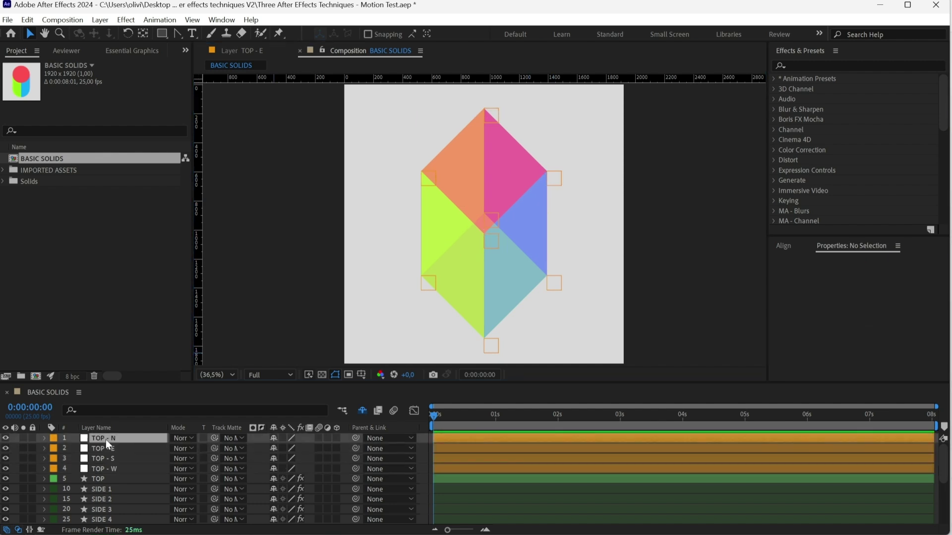
pyautogui.click(100, 20)
pyautogui.click(322, 67)
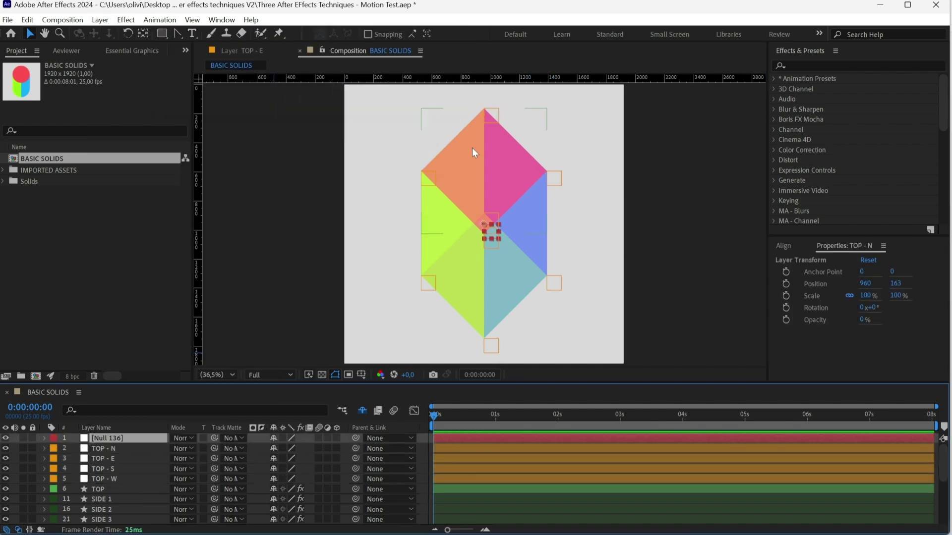
pyautogui.moveTo(492, 233); pyautogui.dragTo(497, 185)
pyautogui.scroll(3, 497, 185)
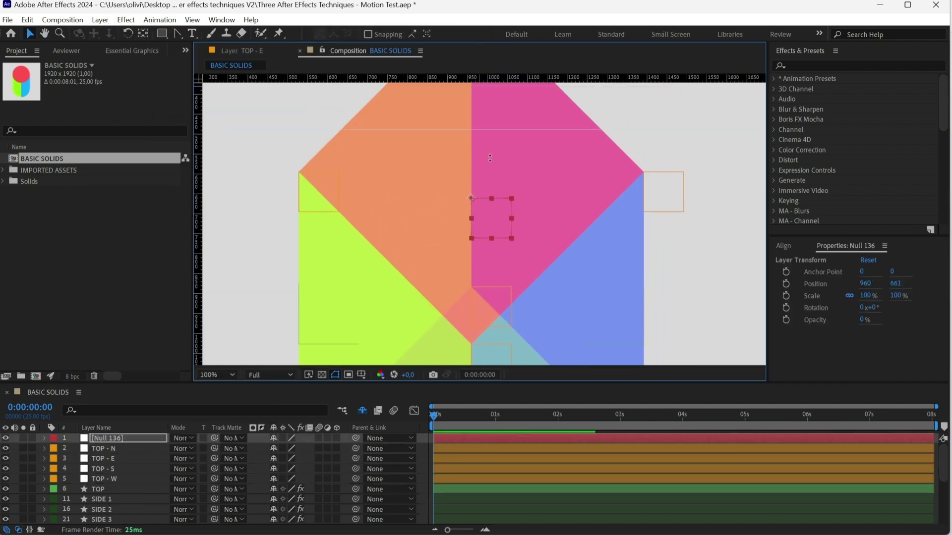
pyautogui.moveTo(491, 217); pyautogui.dragTo(492, 190)
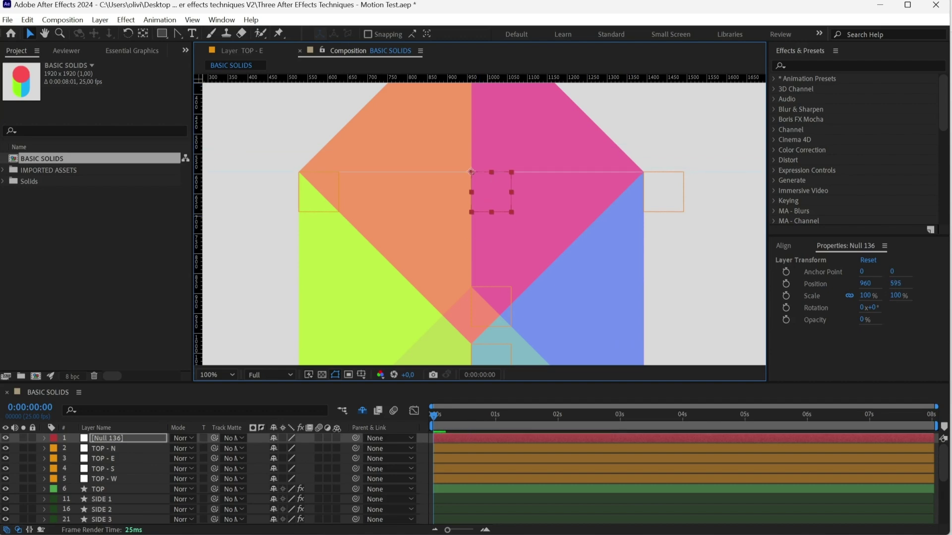
pyautogui.write('TOP ROTATION')
pyautogui.press('Return')
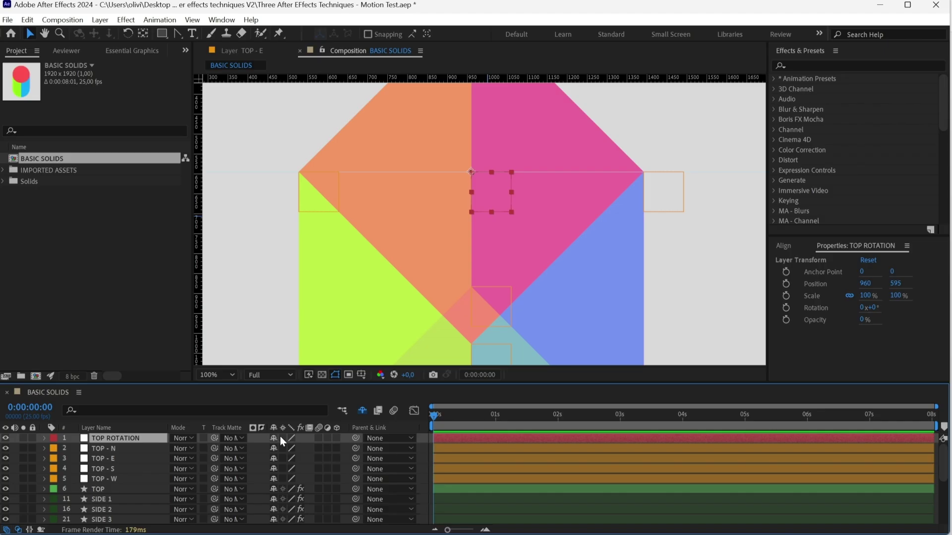
# - Parent TOP - N to TOP - W to TOP ROTATION, add another null and test-rotate the top face
pyautogui.click(116, 450)
pyautogui.keyDown('shift'); pyautogui.click(115, 479); pyautogui.keyUp('shift')
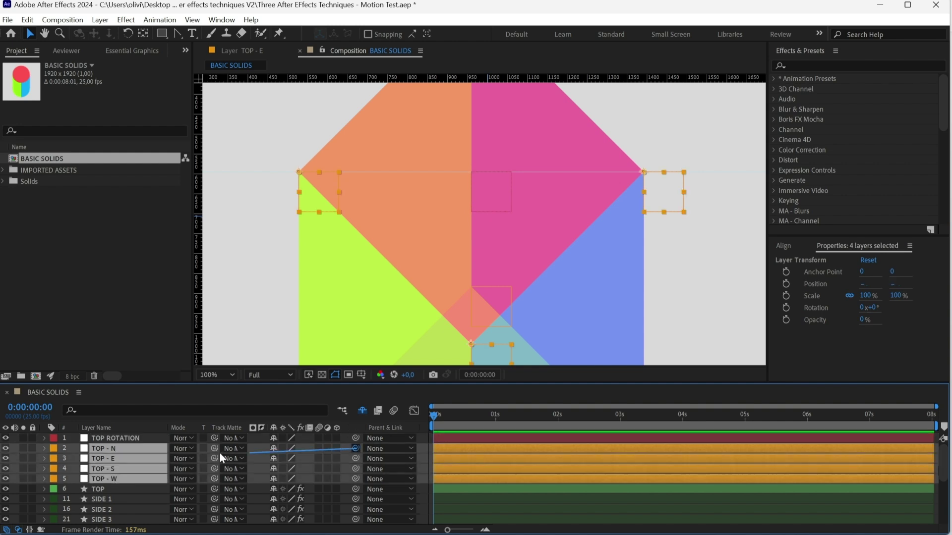
pyautogui.moveTo(162, 449); pyautogui.dragTo(132, 438)
pyautogui.click(133, 438)
pyautogui.scroll(-5, 139, 478)
pyautogui.scroll(3, 139, 478)
pyautogui.click(137, 469)
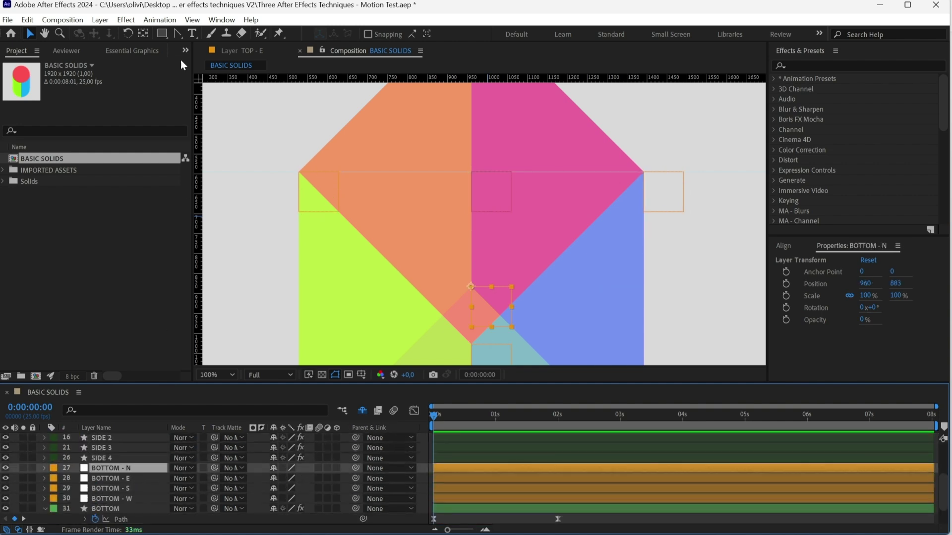
pyautogui.click(99, 19)
pyautogui.click(318, 90)
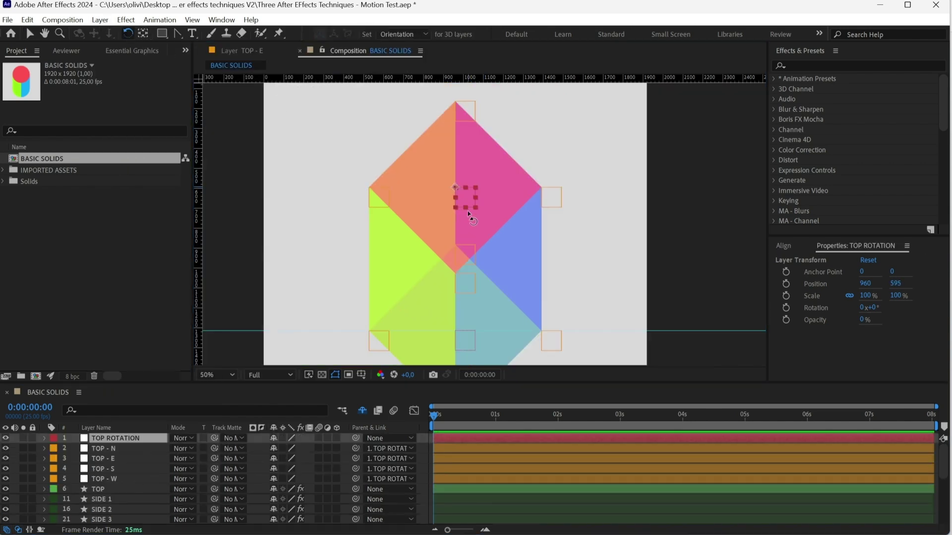
pyautogui.moveTo(473, 216)
pyautogui.mouseDown()
pyautogui.moveTo(483, 202)
pyautogui.moveTo(476, 171)
pyautogui.mouseUp()
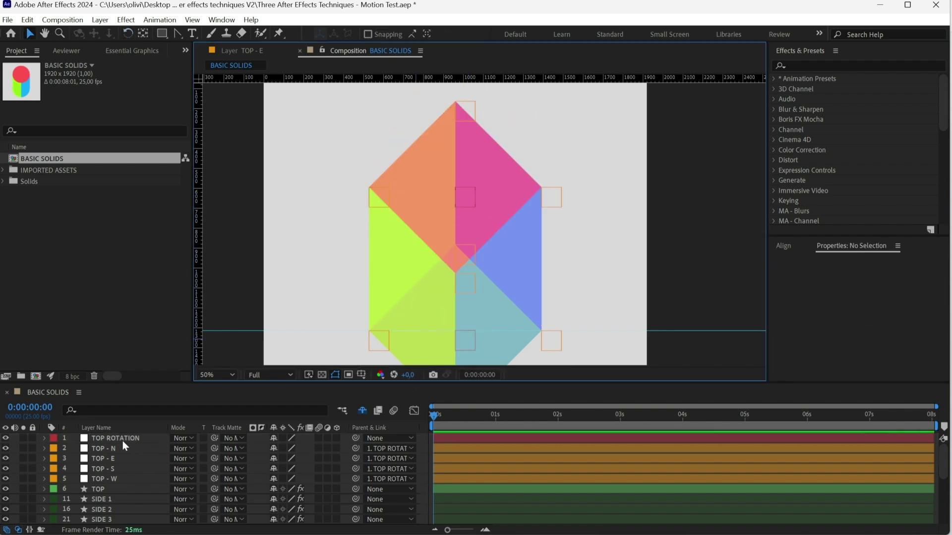
pyautogui.click(122, 439)
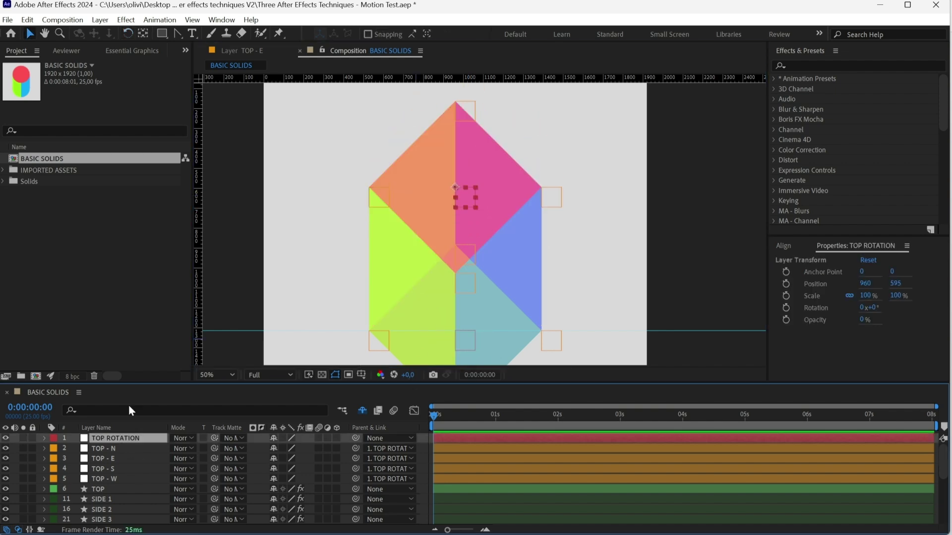
# - Add a Fuchsia-labelled TOTAL SCALE null and parent TOP ROTATION and BOTTOM ROTATION to it
pyautogui.click(101, 19)
pyautogui.moveTo(149, 33)
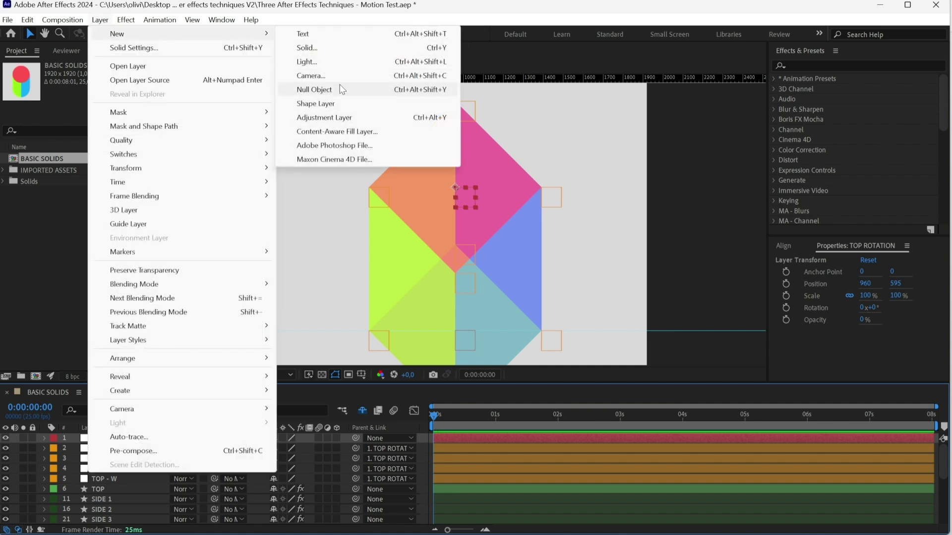
pyautogui.click(314, 89)
pyautogui.write('TOTAL SCALE')
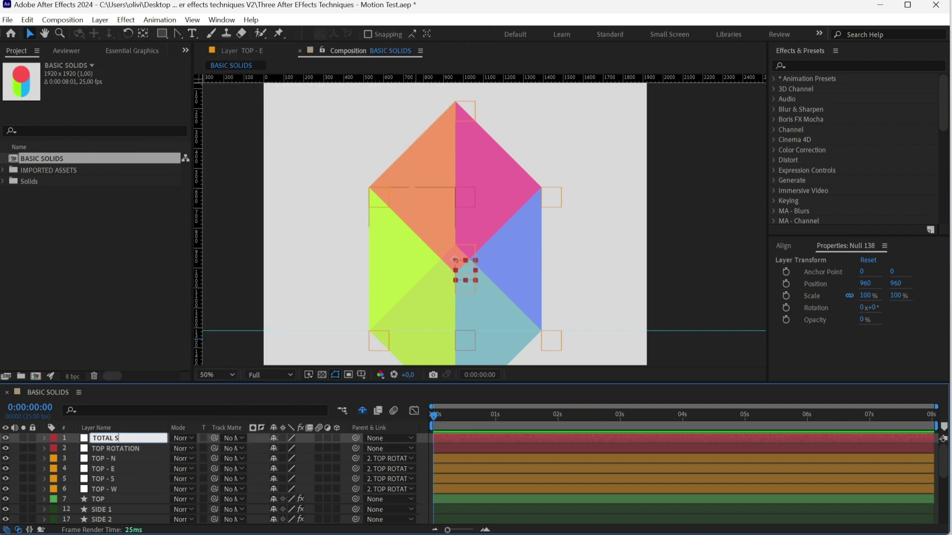
pyautogui.click(56, 438)
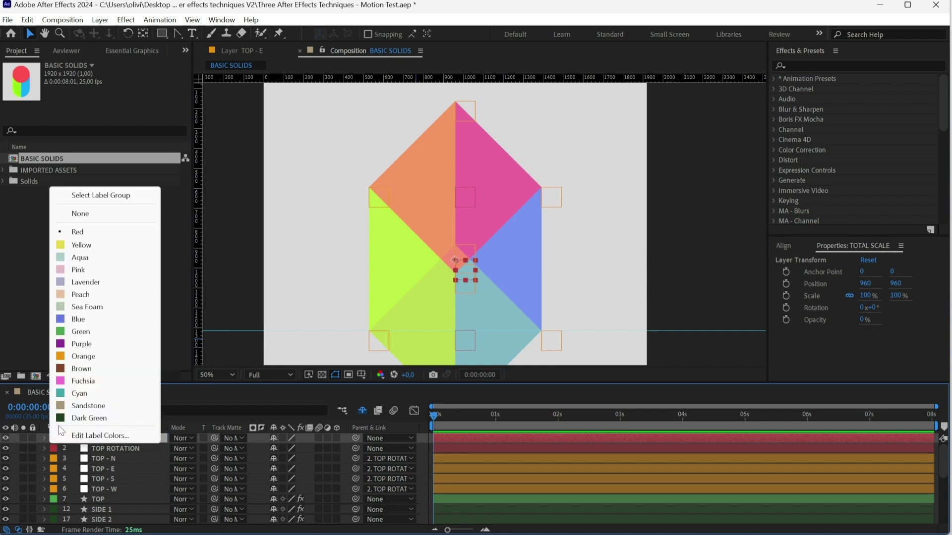
pyautogui.click(83, 381)
pyautogui.click(122, 448)
pyautogui.scroll(-5, 132, 477)
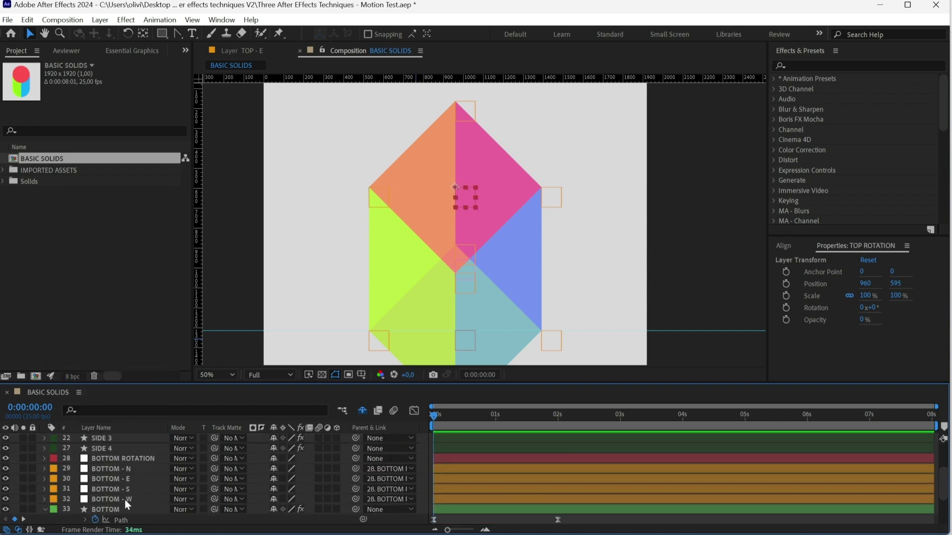
pyautogui.keyDown('ctrl'); pyautogui.click(123, 459); pyautogui.keyUp('ctrl')
pyautogui.scroll(5, 214, 475)
pyautogui.moveTo(355, 448); pyautogui.dragTo(106, 438)
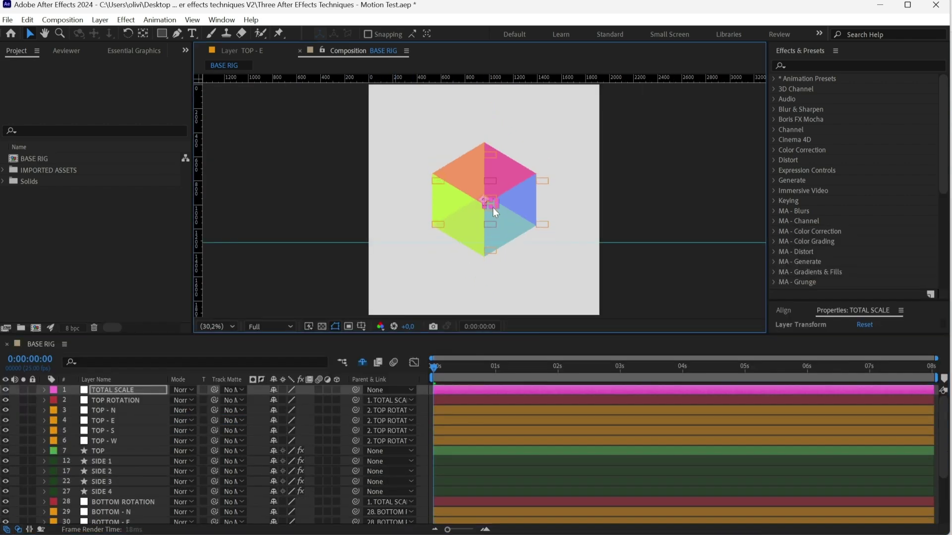
# - Flatten the top face's rotation, then try different Scale and Rotation values on TOP ROTATION
pyautogui.click(490, 233)
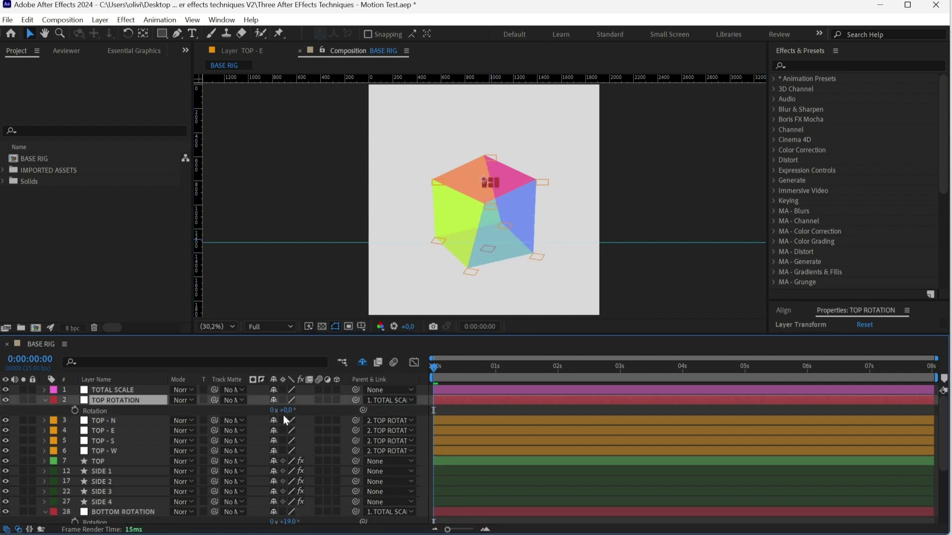
pyautogui.moveTo(286, 410); pyautogui.dragTo(279, 410)
pyautogui.click(491, 246)
pyautogui.click(491, 183)
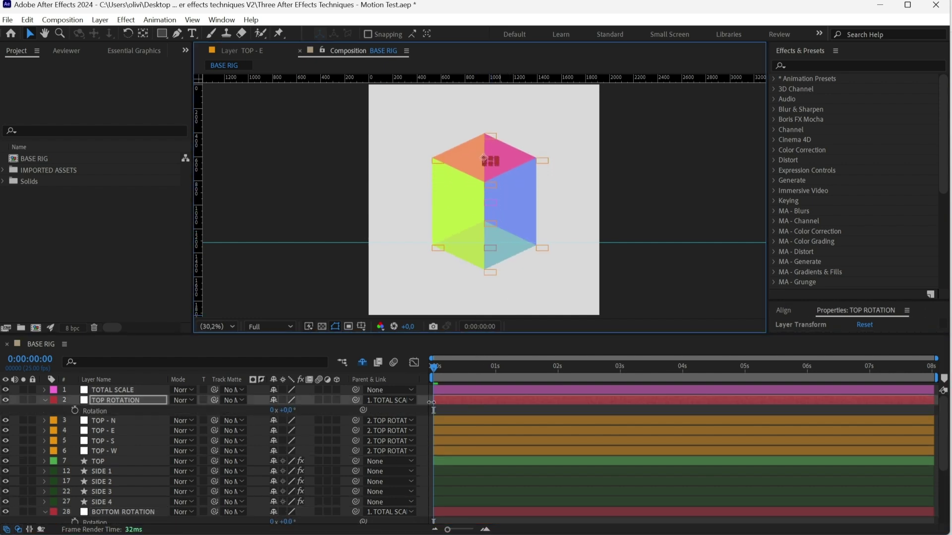
pyautogui.press('s')
pyautogui.moveTo(286, 411)
pyautogui.mouseDown()
pyautogui.moveTo(312, 411)
pyautogui.moveTo(283, 411)
pyautogui.mouseUp()
pyautogui.press('r')
pyautogui.moveTo(435, 366); pyautogui.dragTo(543, 365)
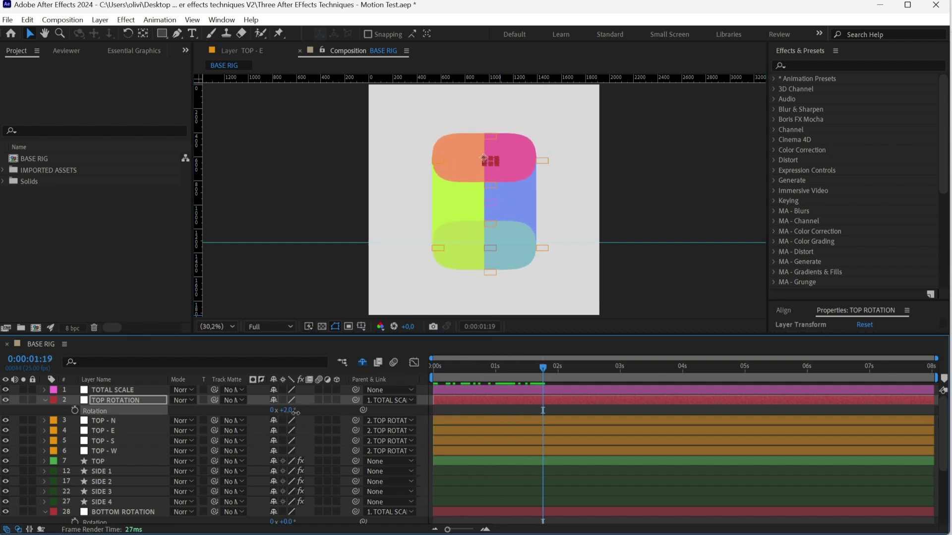
pyautogui.moveTo(283, 411); pyautogui.dragTo(301, 401)
# - Show TOTAL SCALE's Scale and scrub the playhead to preview the path morph
pyautogui.click(112, 389)
pyautogui.press('s')
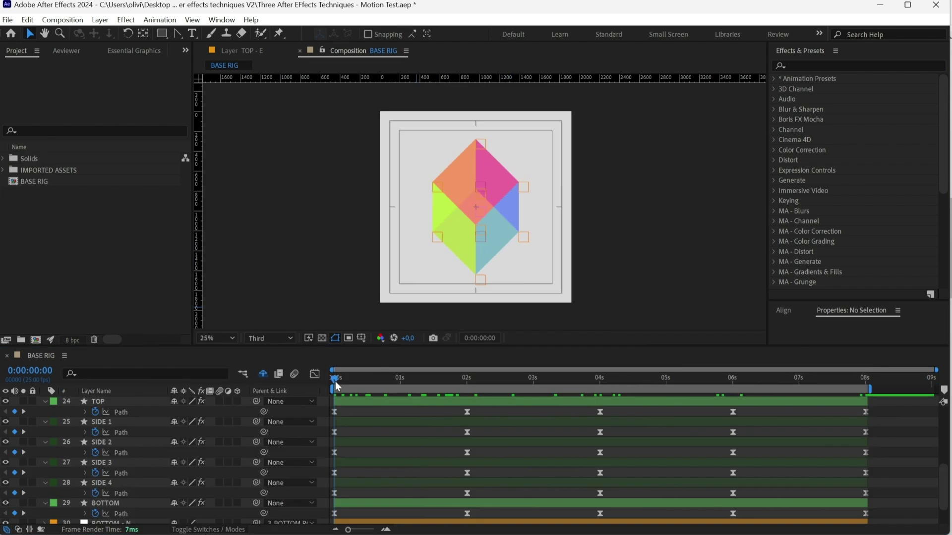
pyautogui.moveTo(335, 381); pyautogui.dragTo(418, 380)
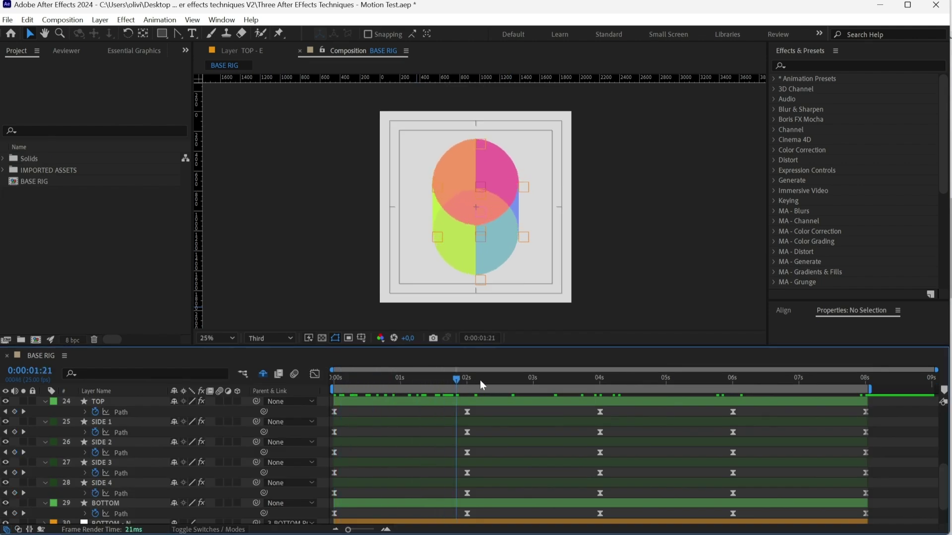
pyautogui.moveTo(488, 380)
pyautogui.mouseDown()
pyautogui.moveTo(866, 380)
pyautogui.moveTo(335, 380)
pyautogui.mouseUp()
pyautogui.scroll(10, 362, 423)
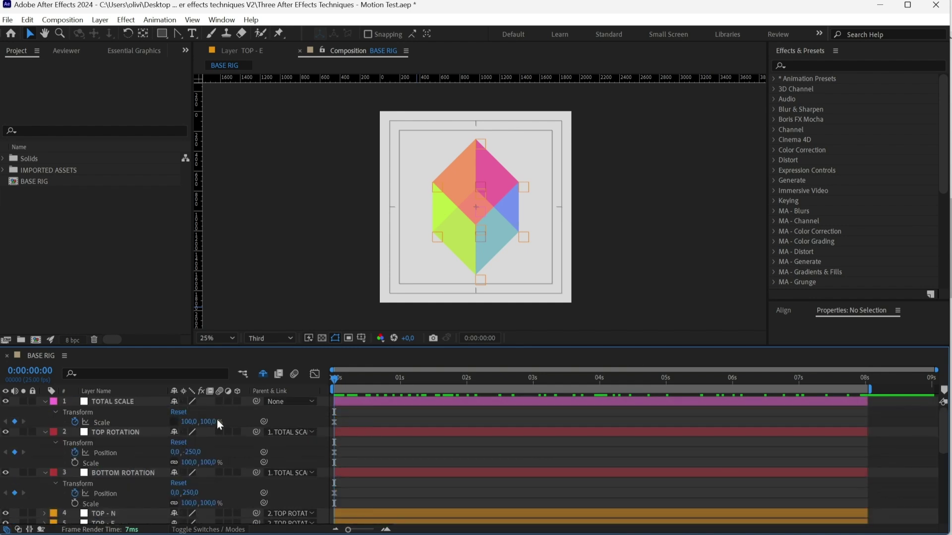
# - At 0 seconds squash TOTAL SCALE to 58% and spread the top and bottom caps apart
pyautogui.press('Return')
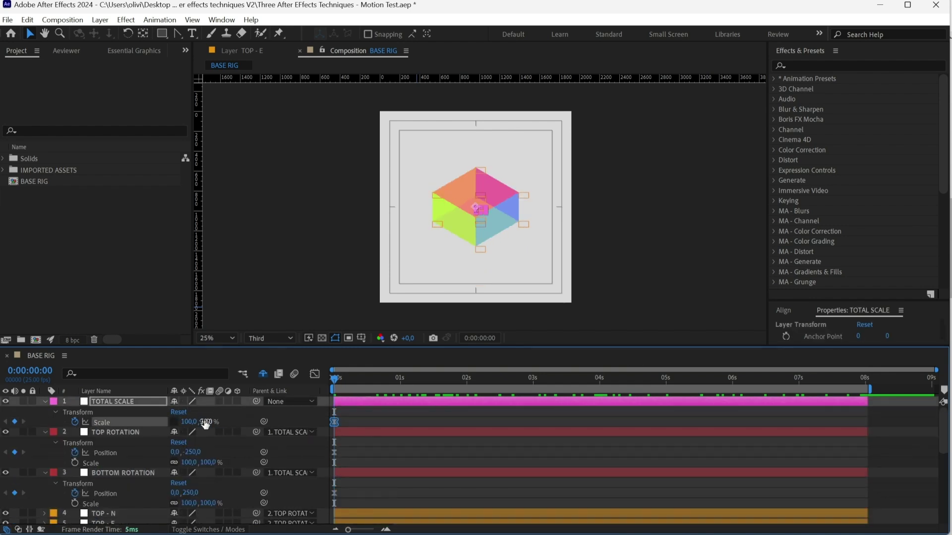
pyautogui.scroll(4, 491, 224)
pyautogui.moveTo(491, 224); pyautogui.dragTo(468, 88)
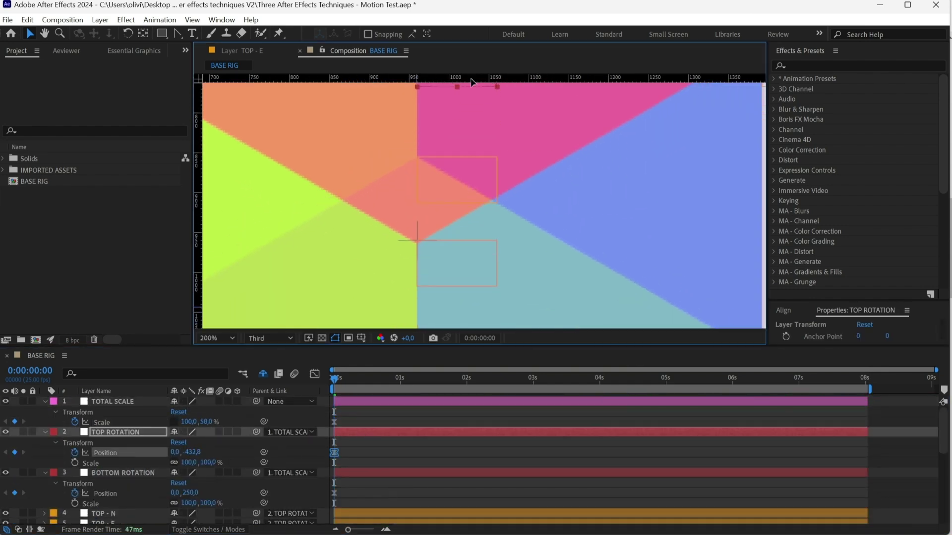
pyautogui.click(382, 476)
pyautogui.moveTo(469, 231); pyautogui.dragTo(479, 276)
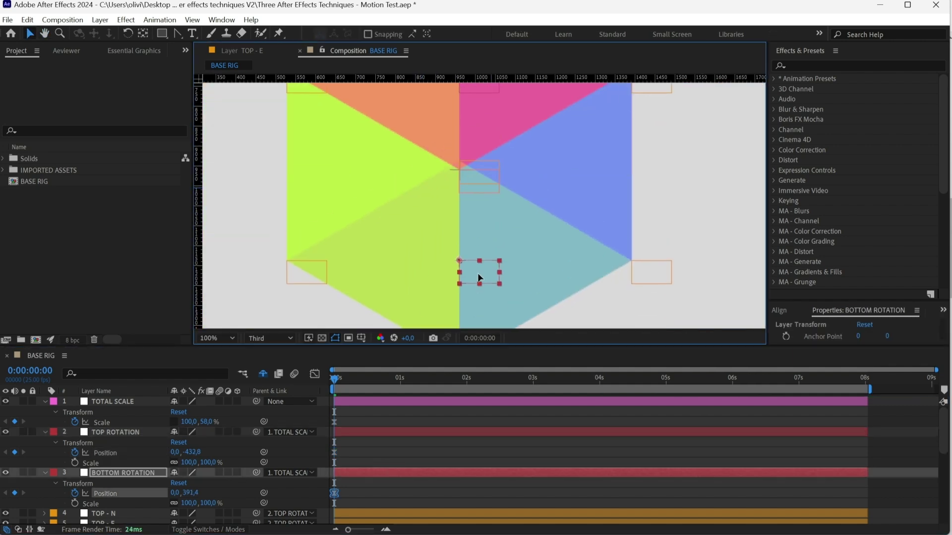
pyautogui.scroll(-4, 479, 275)
# - At 2 seconds restore full vertical scale and return both caps' positions to 0
pyautogui.click(363, 432)
pyautogui.click(466, 378)
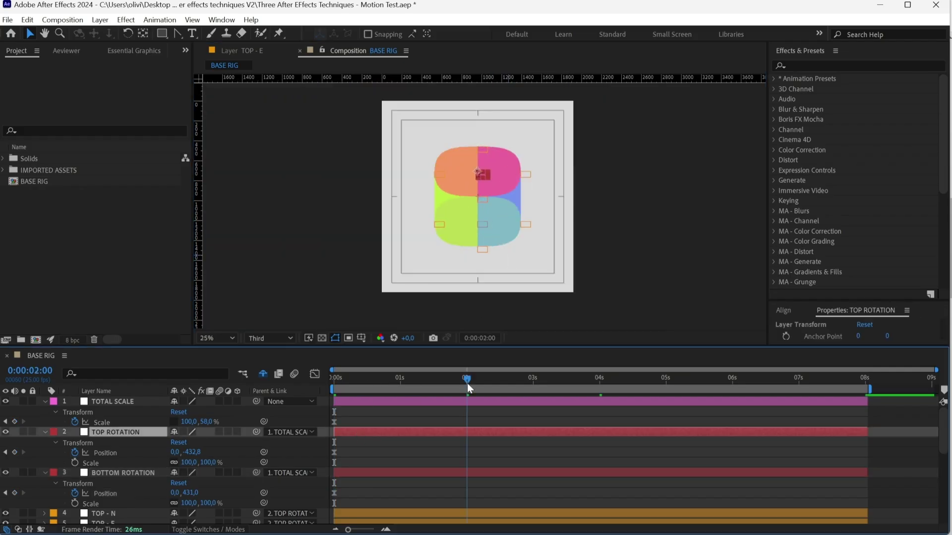
pyautogui.moveTo(207, 421); pyautogui.dragTo(221, 428)
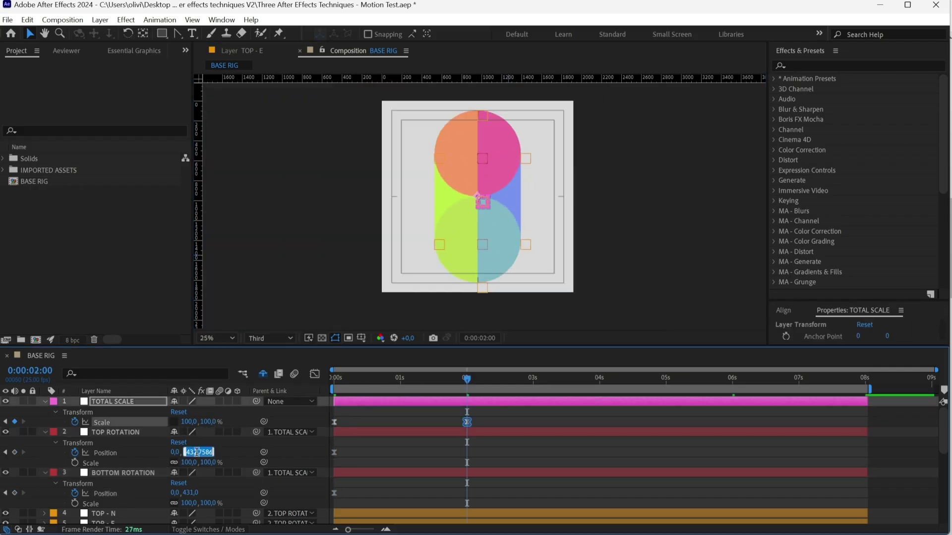
pyautogui.write('0')
pyautogui.press('Return')
pyautogui.click(190, 493)
pyautogui.write('0')
pyautogui.press('Return')
# - At 4 seconds set the bottom cap's position to -300 and the top cap's to 300
pyautogui.click(599, 378)
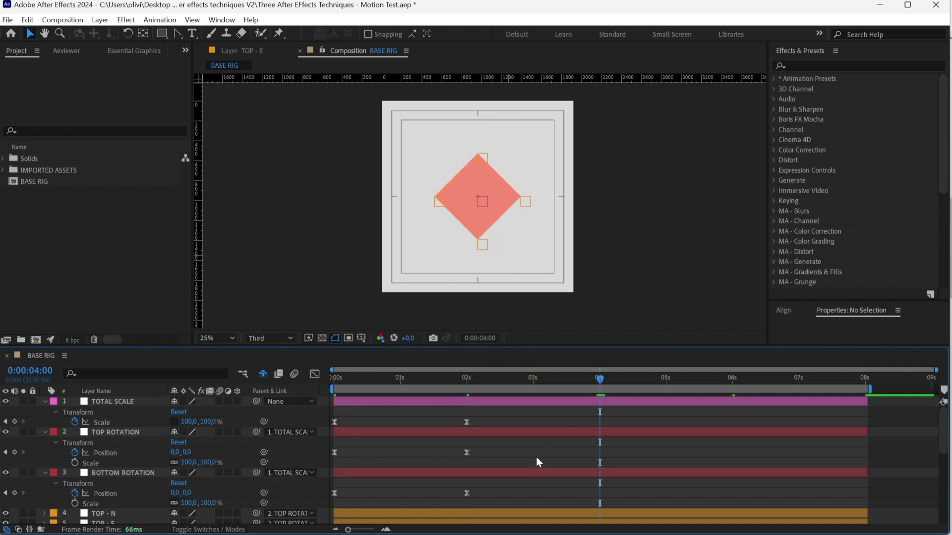
pyautogui.moveTo(186, 493); pyautogui.dragTo(192, 493)
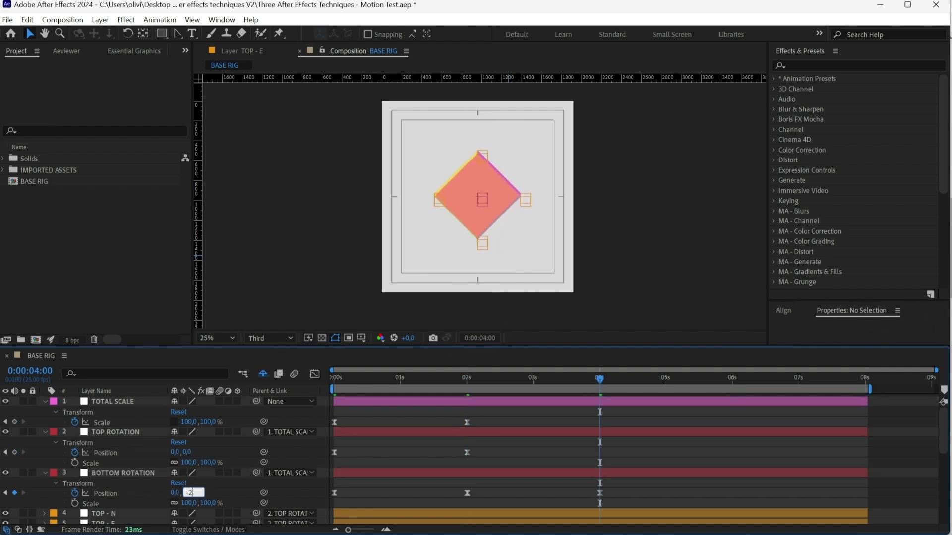
pyautogui.write('00')
pyautogui.press('Return')
pyautogui.write('-300')
pyautogui.press('Return')
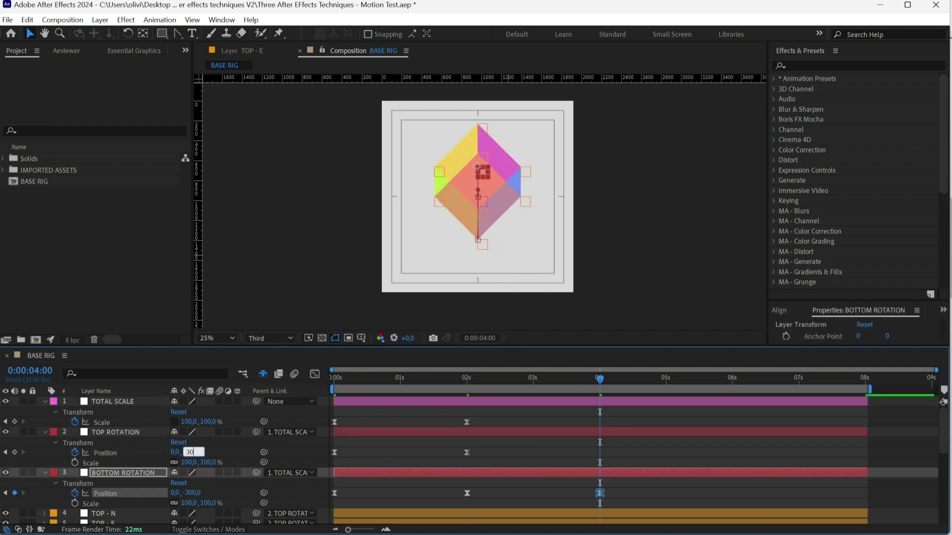
pyautogui.write('0')
pyautogui.press('Return')
pyautogui.press('Return')
pyautogui.click(592, 433)
pyautogui.press('Down')
pyautogui.press('Down')
pyautogui.press('Down')
pyautogui.click(610, 474)
pyautogui.press('Up')
pyautogui.press('Up')
pyautogui.press('Up')
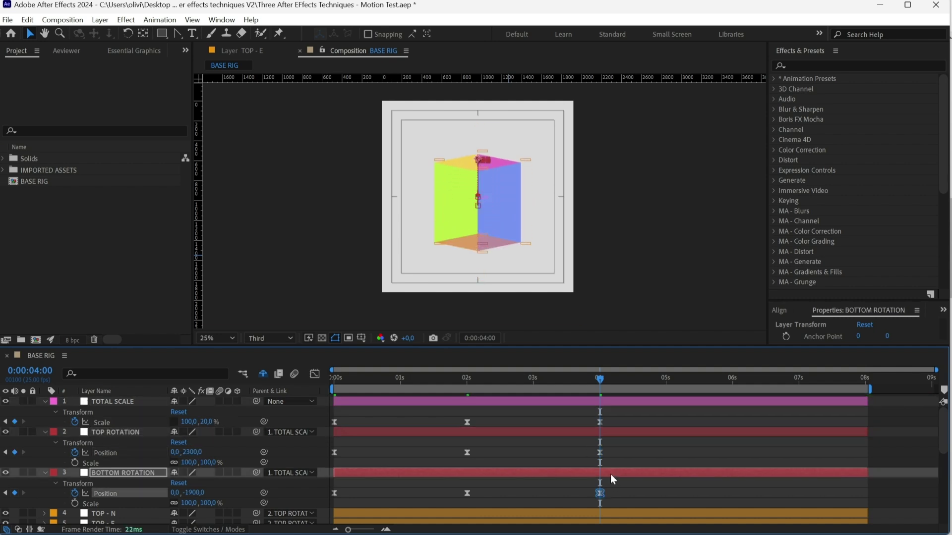
# - Preview around 2 seconds, then apply Easy Ease to both caps' position keyframes in the Graph Editor
pyautogui.click(614, 435)
pyautogui.moveTo(336, 378); pyautogui.dragTo(474, 380)
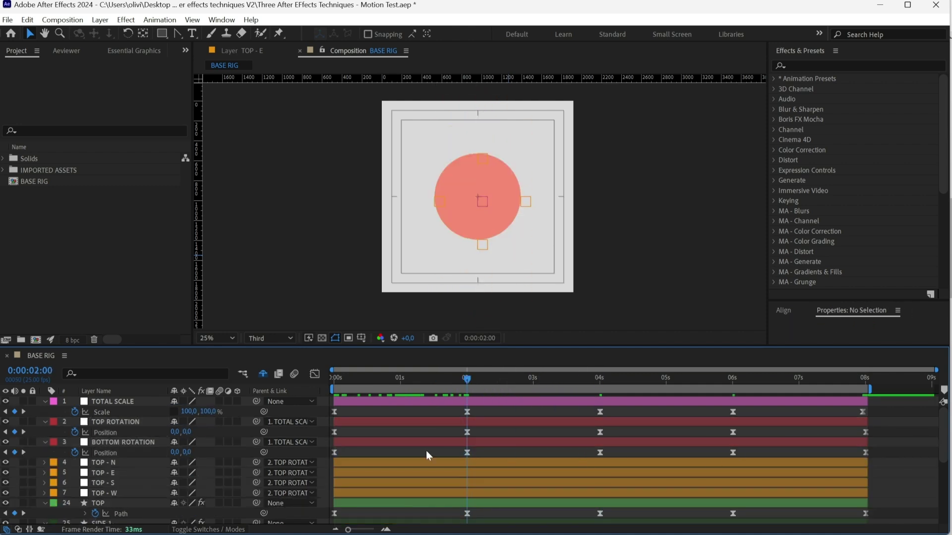
pyautogui.moveTo(871, 437); pyautogui.dragTo(320, 455)
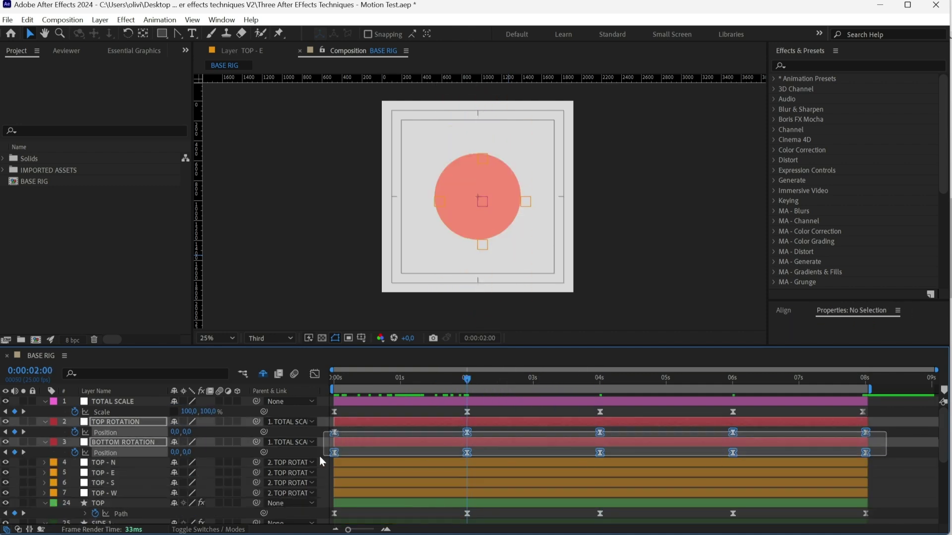
pyautogui.click(315, 374)
pyautogui.press('F9')
pyautogui.click(534, 467)
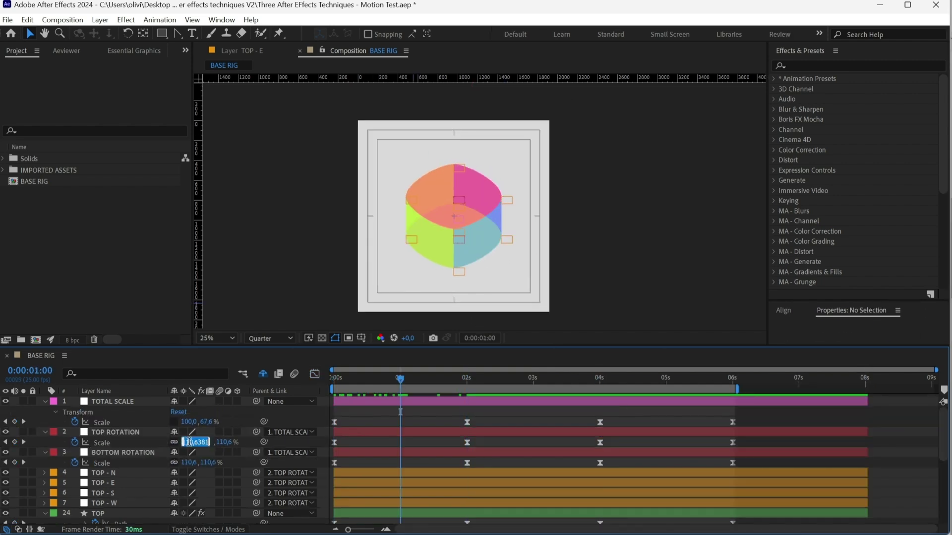
pyautogui.write('80')
# - Keyframe both caps' Scale at 80%, shift the top cap's keyframe later and preview from the start
pyautogui.press('Return')
pyautogui.press('Return')
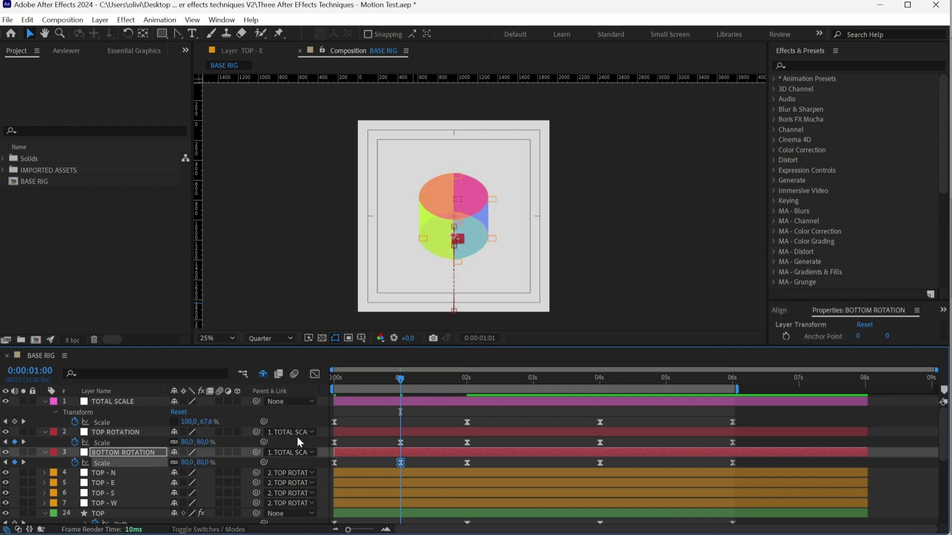
pyautogui.press('pagedown')
pyautogui.press('pagedown')
pyautogui.press('pagedown')
pyautogui.moveTo(400, 442); pyautogui.dragTo(413, 442)
pyautogui.hotkey('shift', 'pageup')
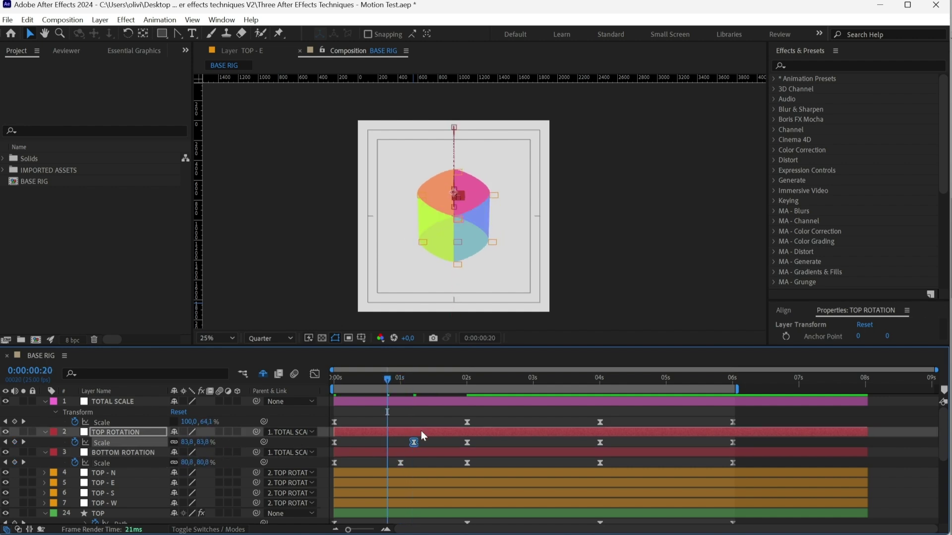
pyautogui.press('Home')
pyautogui.press('space')
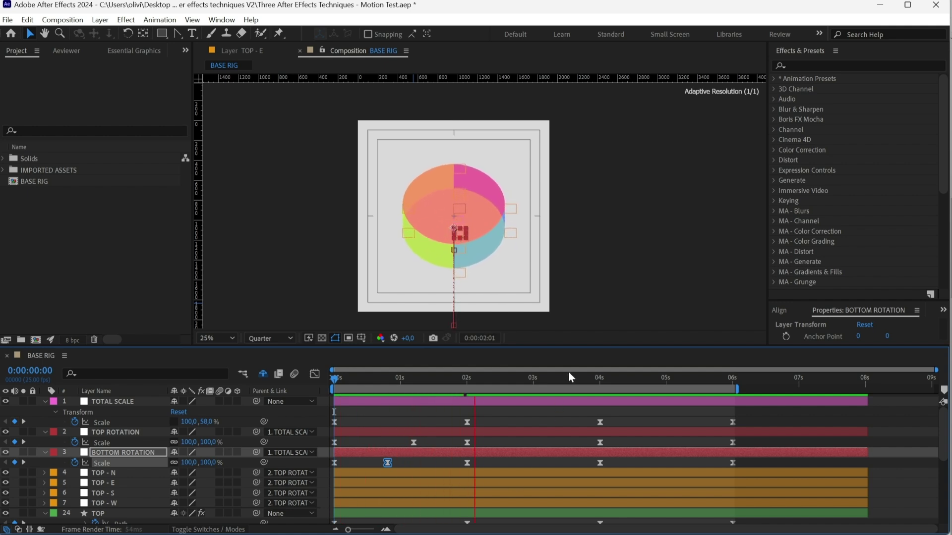
pyautogui.press('space')
# - Add a bottom-cap Position keyframe, then edit the caps' Rotation later in the timeline
pyautogui.press('p')
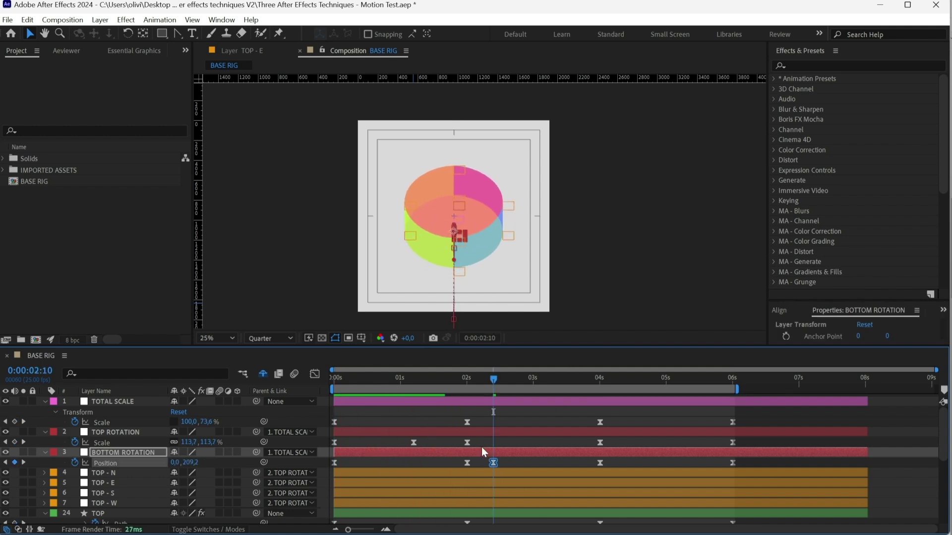
pyautogui.click(480, 433)
pyautogui.press('r')
pyautogui.moveTo(494, 378); pyautogui.dragTo(732, 378)
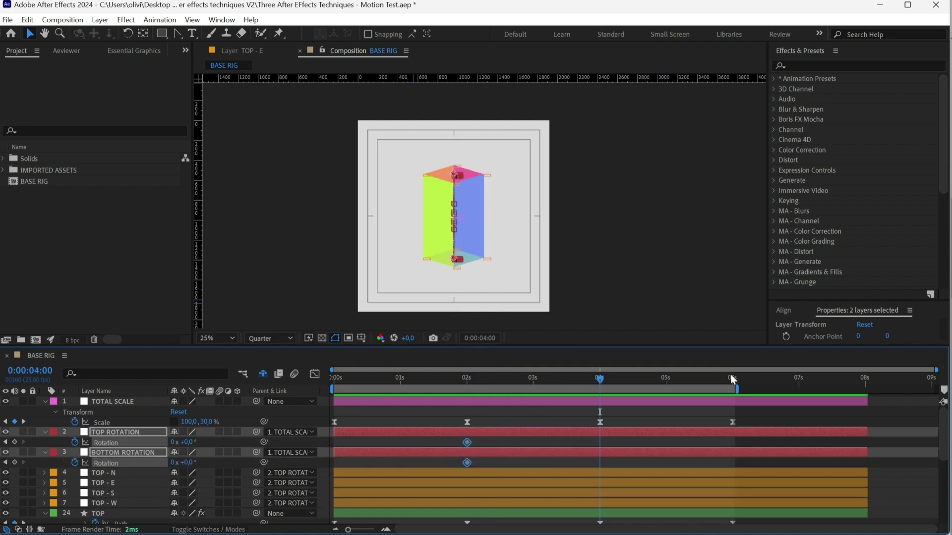
pyautogui.click(182, 463)
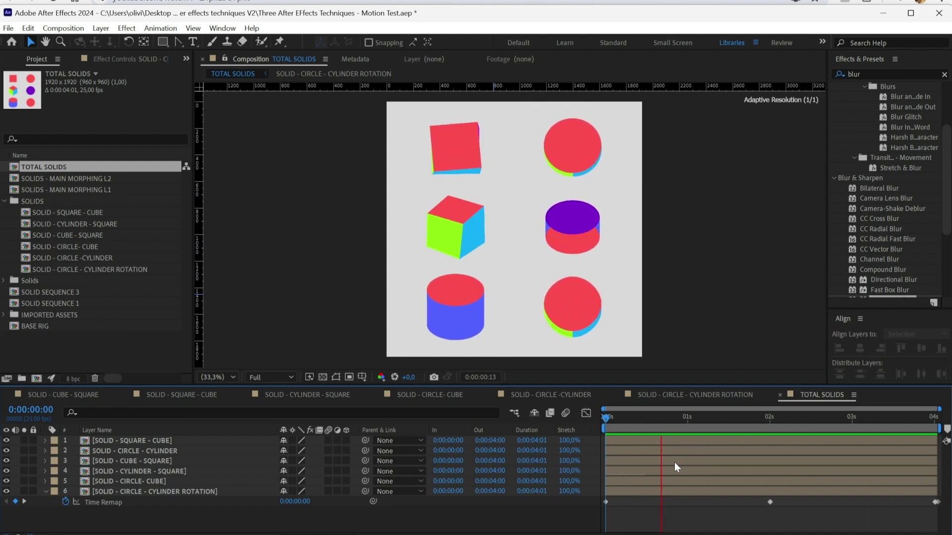
# - Open SOLID - CUBE - SQUARE from its nested layer and scrub the cube flattening into a square
pyautogui.doubleClick(571, 223)
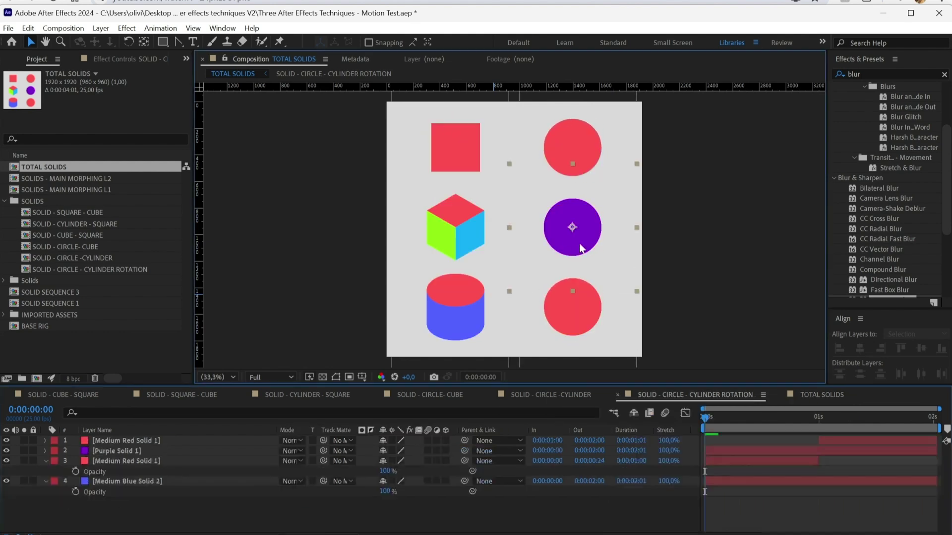
pyautogui.moveTo(714, 419)
pyautogui.mouseDown()
pyautogui.moveTo(777, 422)
pyautogui.moveTo(699, 427)
pyautogui.mouseUp()
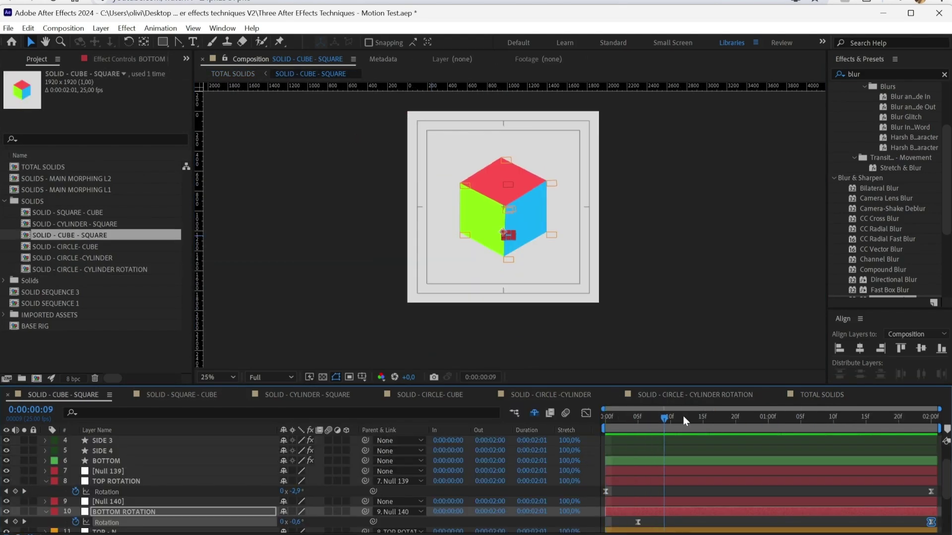
pyautogui.moveTo(689, 421); pyautogui.dragTo(874, 421)
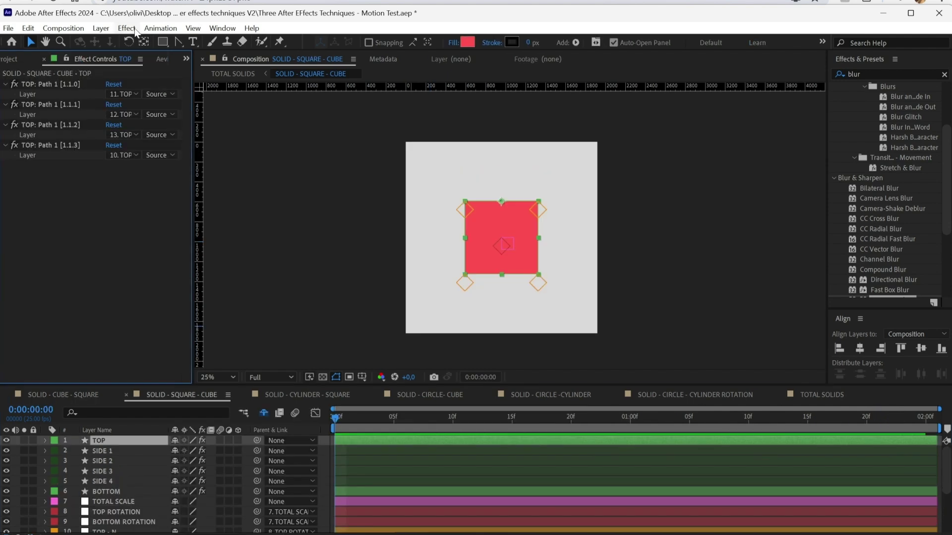
# - Add a Gradient Ramp to the TOP layer, running from the square's top-left to bottom-right
pyautogui.click(127, 27)
pyautogui.click(157, 214)
pyautogui.click(349, 397)
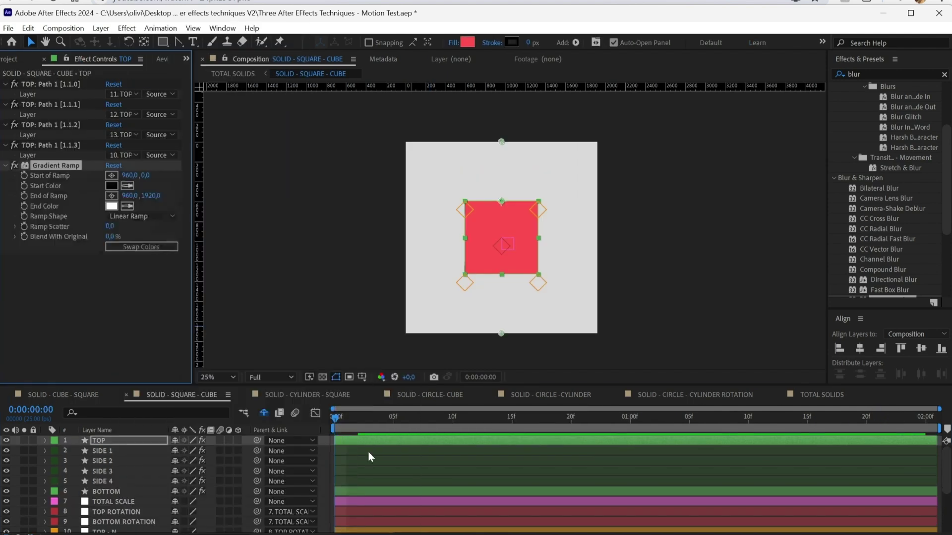
pyautogui.moveTo(501, 142); pyautogui.dragTo(469, 201)
pyautogui.moveTo(529, 288); pyautogui.dragTo(537, 282)
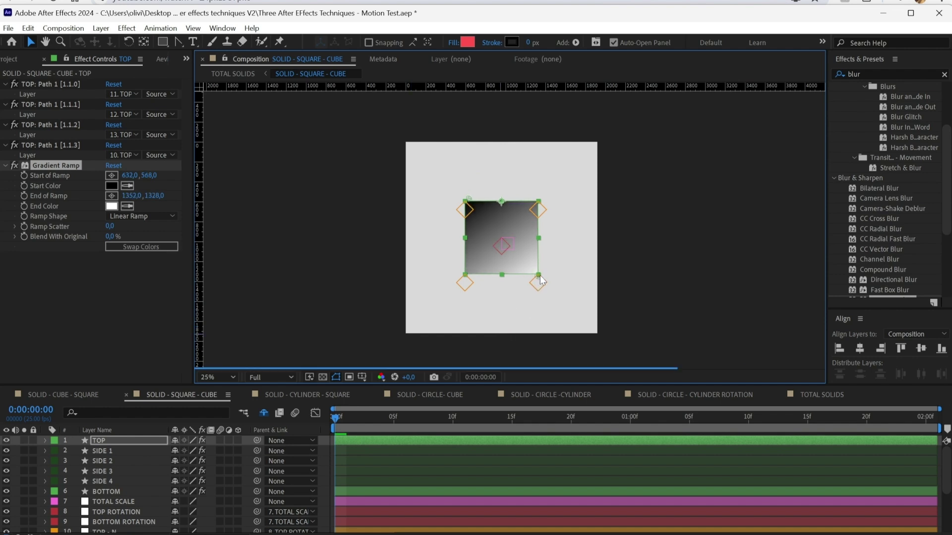
# - Set the ramp's start colour to orange and its end colour to dark purple
pyautogui.click(111, 186)
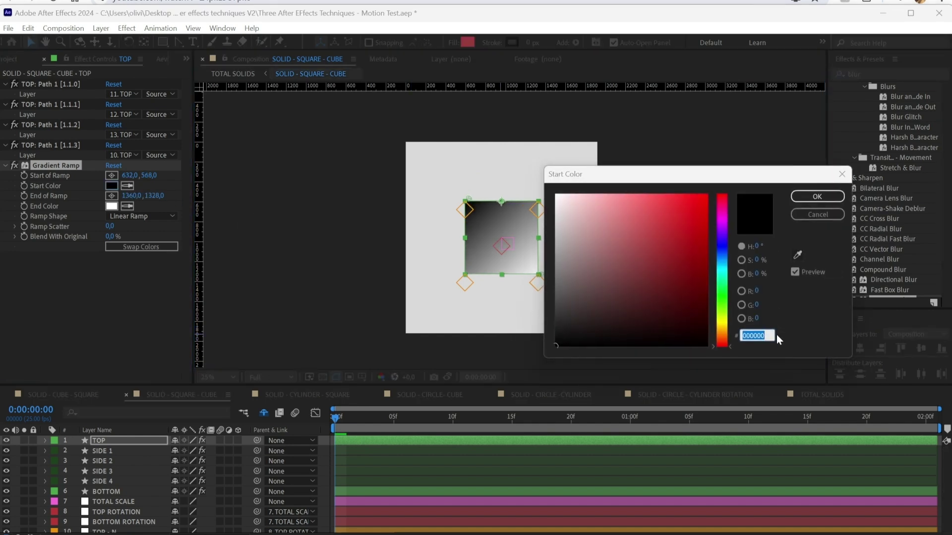
pyautogui.write('FF7845')
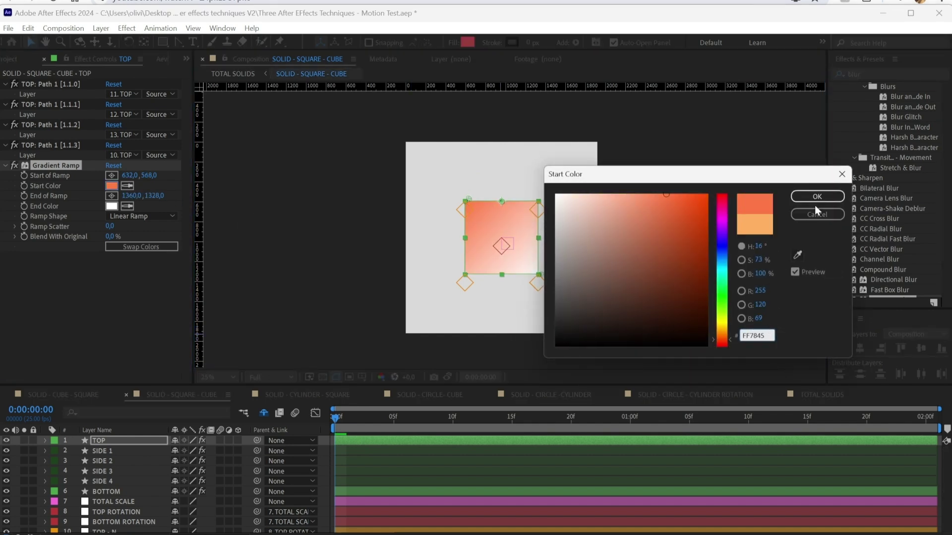
pyautogui.click(816, 197)
pyautogui.click(112, 206)
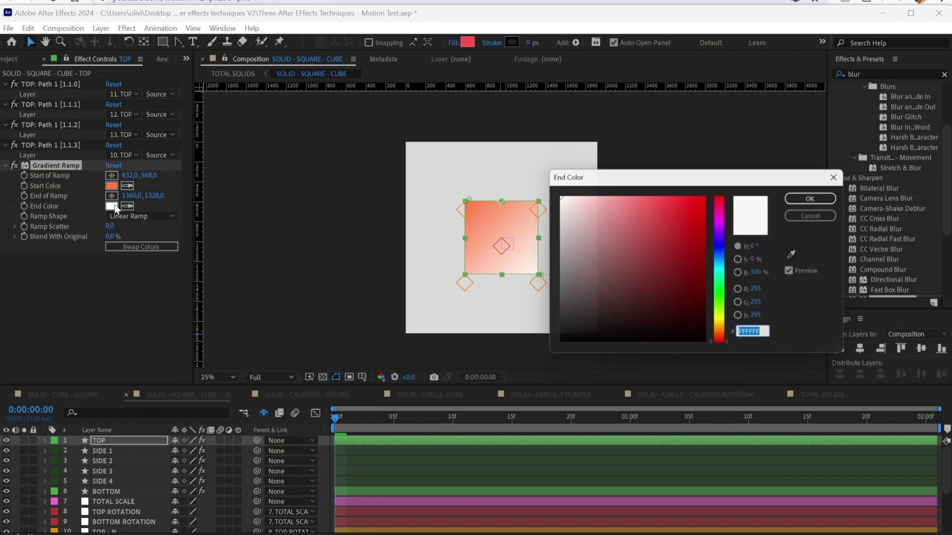
pyautogui.click(639, 295)
pyautogui.click(721, 240)
pyautogui.click(816, 197)
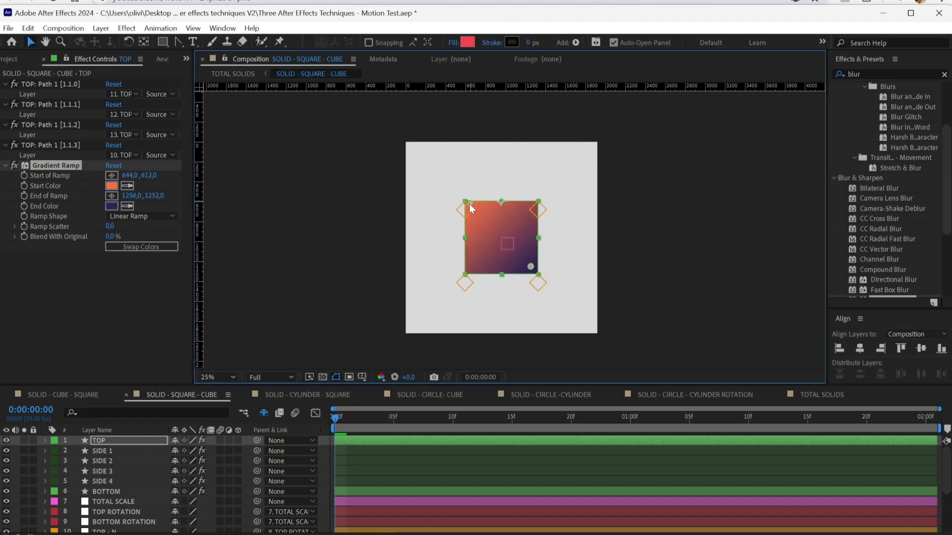
# - Keyframe the ramp start point, then level both points at the animation's end for a horizontal ramp
pyautogui.moveTo(470, 208); pyautogui.dragTo(471, 212)
pyautogui.click(22, 175)
pyautogui.moveTo(337, 418); pyautogui.dragTo(725, 418)
pyautogui.moveTo(814, 417); pyautogui.dragTo(929, 417)
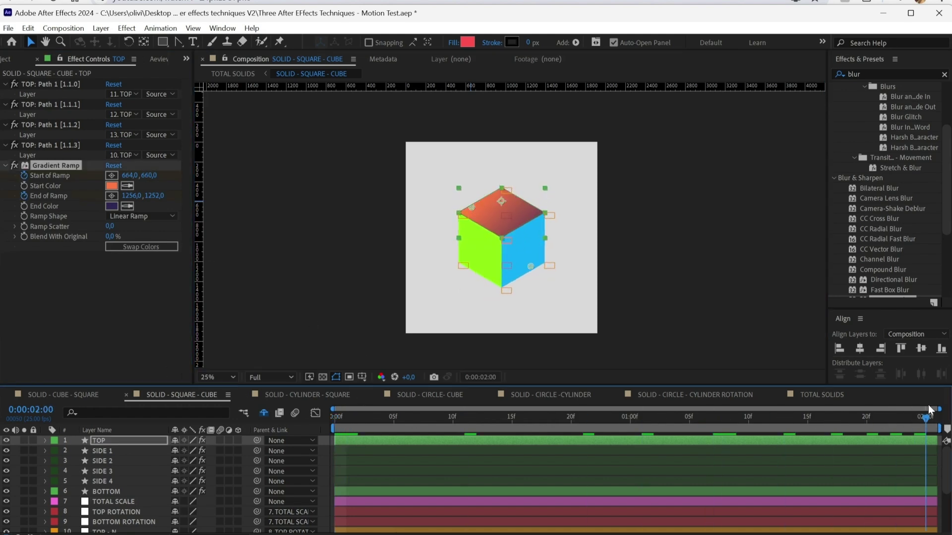
pyautogui.moveTo(473, 212); pyautogui.dragTo(473, 216)
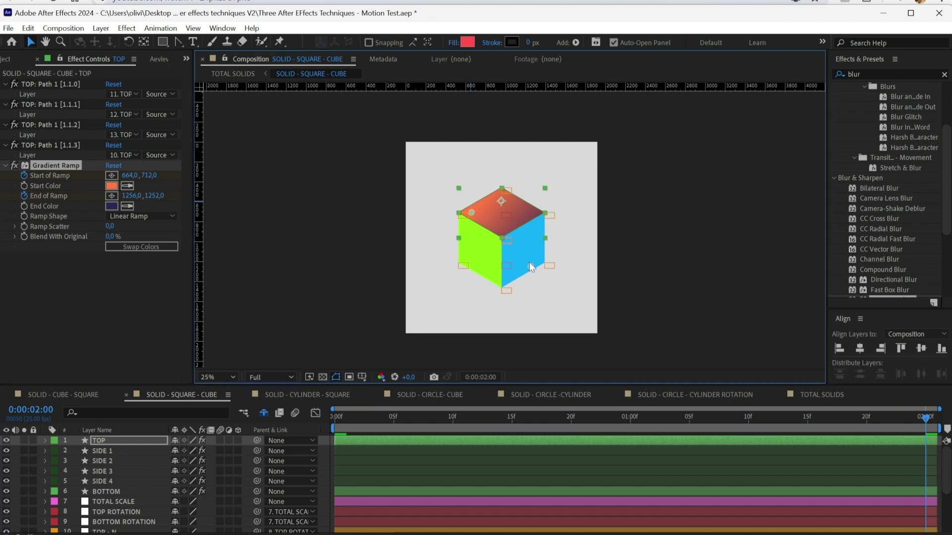
pyautogui.moveTo(530, 243); pyautogui.dragTo(527, 215)
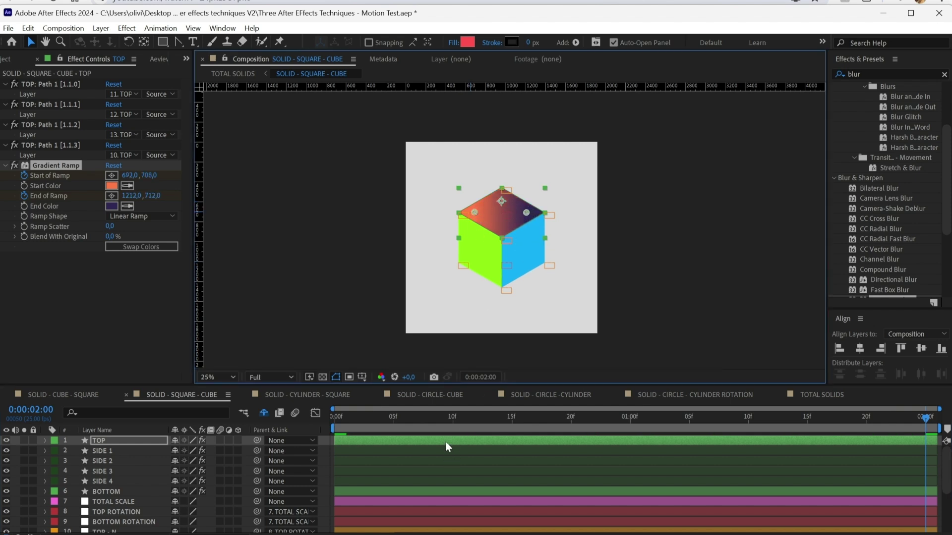
# - Duplicate TOP with a lighter start colour and draw an inverted ellipse mask over the face
pyautogui.hotkey('ctrl', 'd')
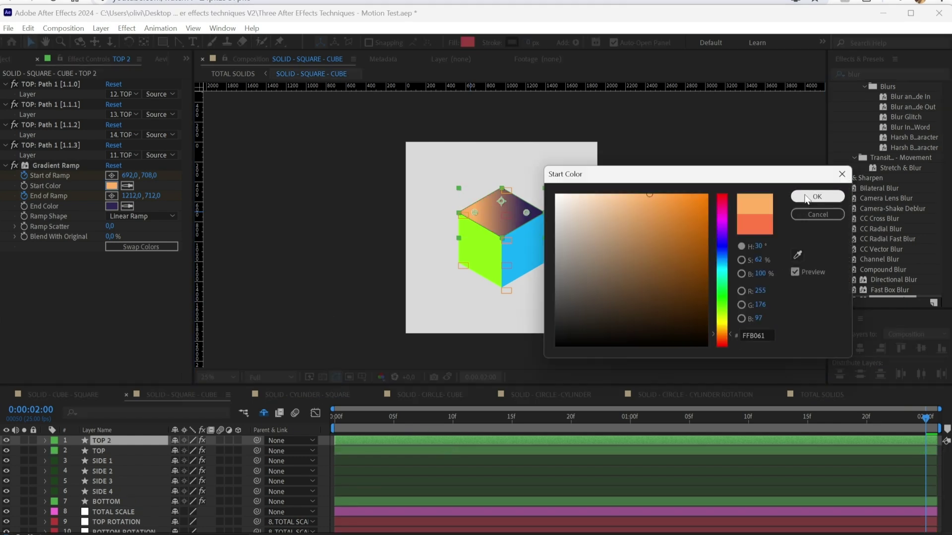
pyautogui.write('1B0935')
pyautogui.click(817, 196)
pyautogui.moveTo(163, 42); pyautogui.dragTo(203, 68)
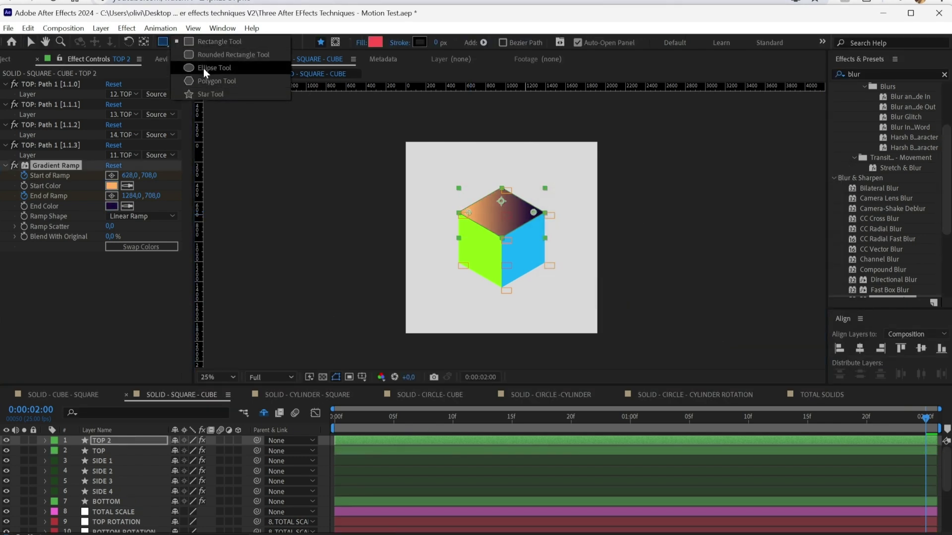
pyautogui.moveTo(429, 154); pyautogui.dragTo(550, 235)
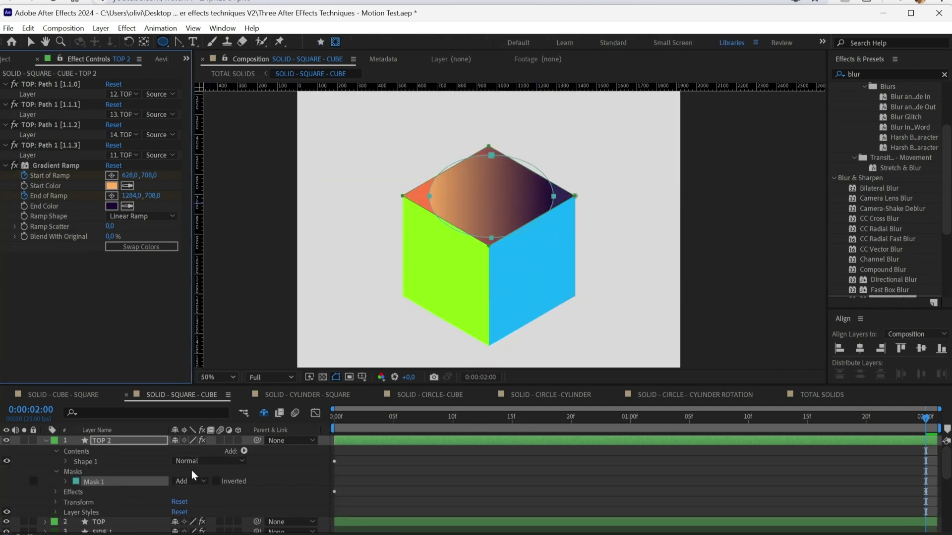
pyautogui.click(217, 482)
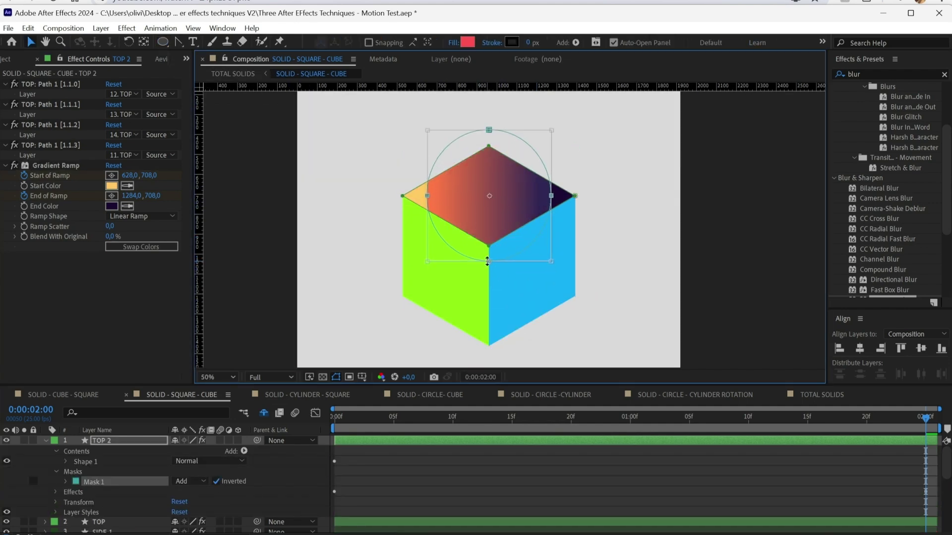
pyautogui.moveTo(489, 135); pyautogui.dragTo(488, 144)
# - Convert the mask's four points into sharp corners to form a diamond
pyautogui.click(192, 42)
pyautogui.click(456, 248)
pyautogui.click(489, 143)
pyautogui.click(425, 197)
pyautogui.click(550, 196)
# - Set Mask Feather to 50 and start keyframing the Mask Path
pyautogui.click(66, 482)
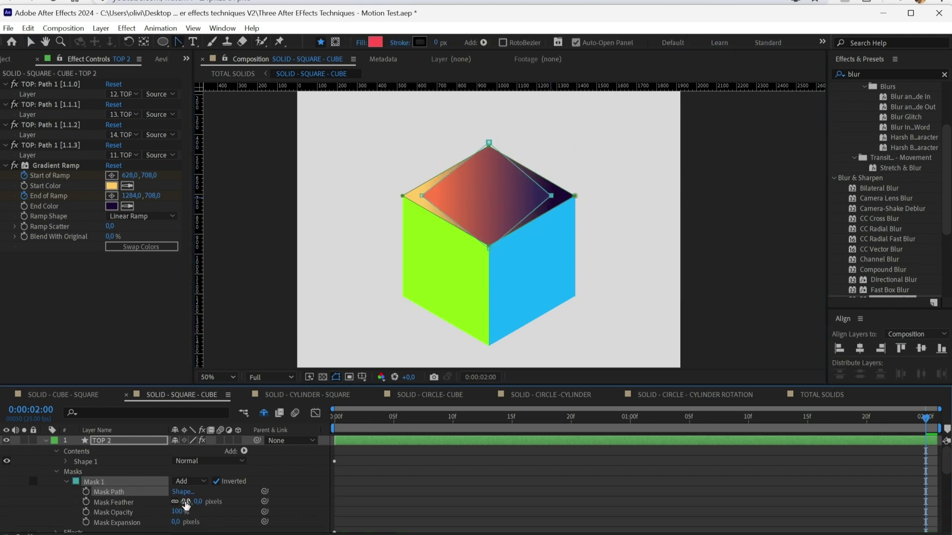
pyautogui.click(186, 502)
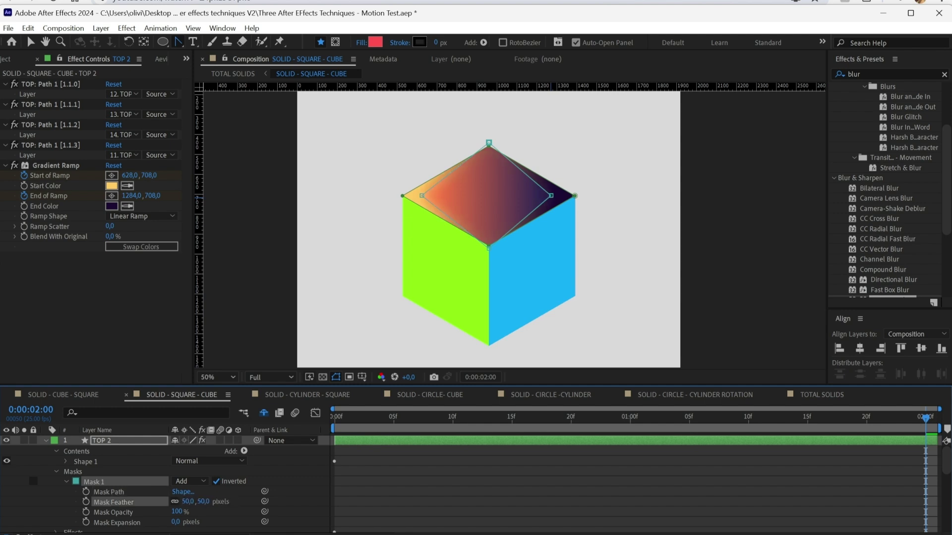
pyautogui.press('Return')
pyautogui.click(86, 492)
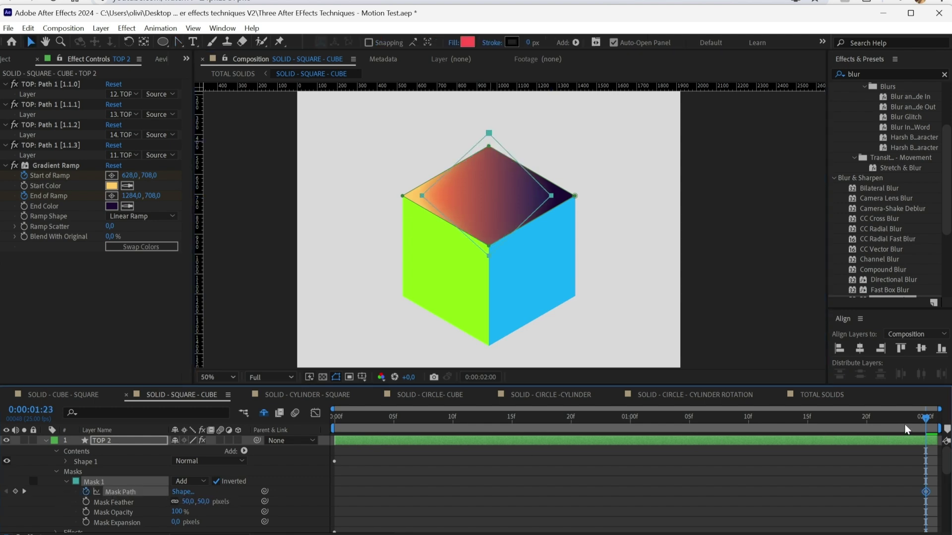
# - At the timeline start, rotate and reshape the mask to fit the flat square
pyautogui.press('Home')
pyautogui.doubleClick(492, 253)
pyautogui.moveTo(565, 333); pyautogui.dragTo(421, 183)
pyautogui.moveTo(493, 135); pyautogui.dragTo(421, 195)
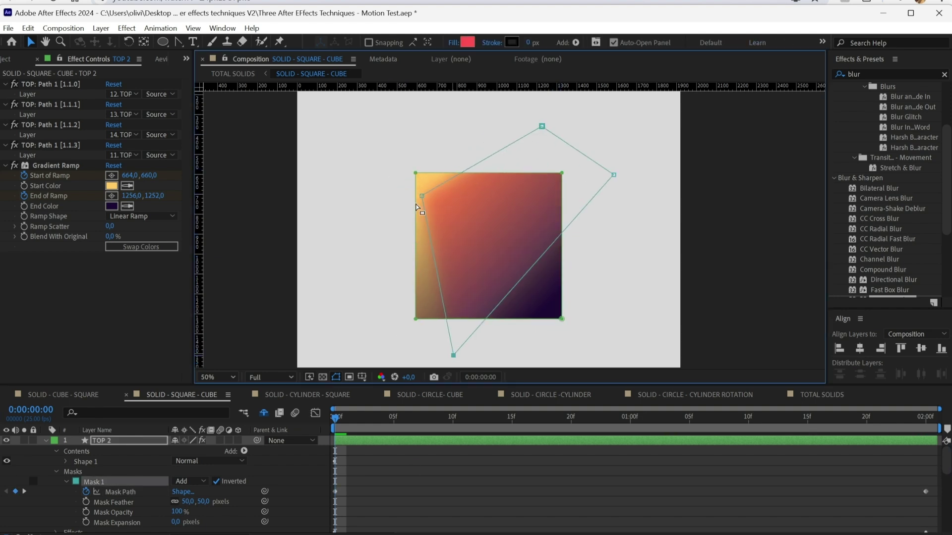
pyautogui.moveTo(541, 126)
pyautogui.mouseDown()
pyautogui.moveTo(574, 154)
pyautogui.moveTo(551, 301)
pyautogui.mouseUp()
pyautogui.moveTo(453, 356); pyautogui.dragTo(399, 341)
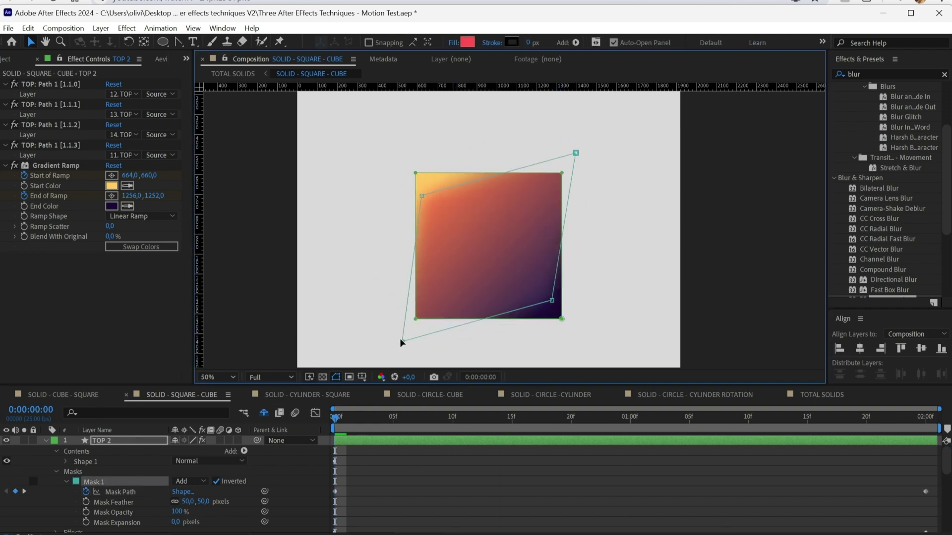
pyautogui.moveTo(422, 196); pyautogui.dragTo(426, 184)
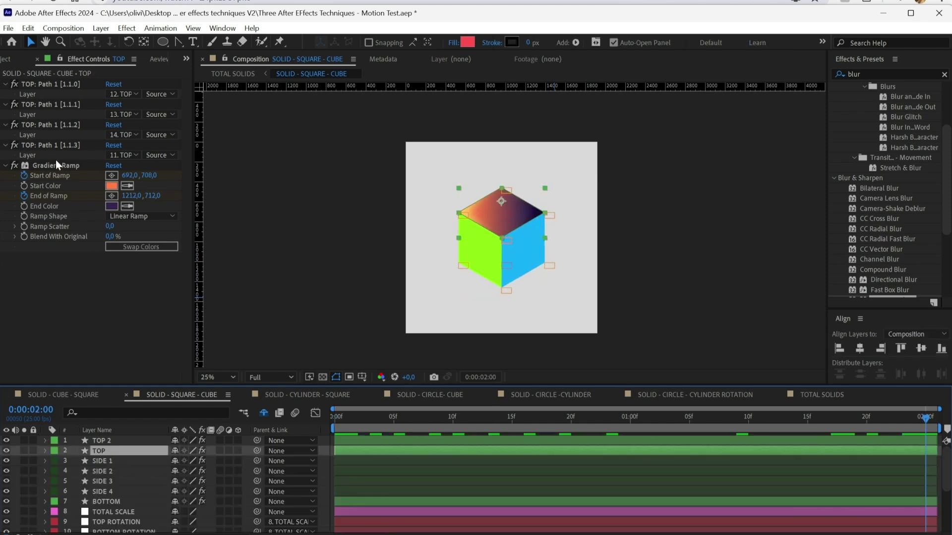
# - Copy TOP's Gradient Ramp onto SIDE 1 and shift its start point
pyautogui.click(56, 166)
pyautogui.hotkey('ctrl', 'c')
pyautogui.click(422, 462)
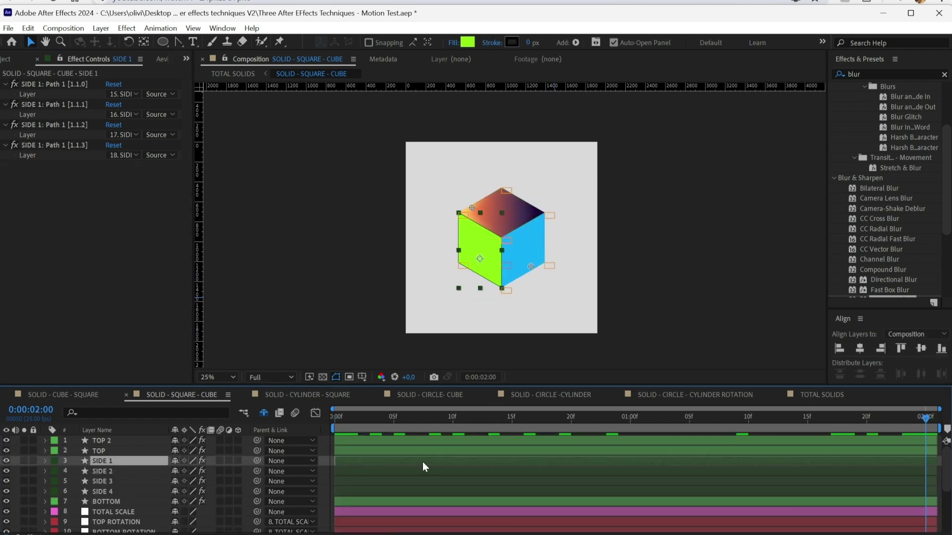
pyautogui.hotkey('ctrl', 'v')
pyautogui.moveTo(473, 208); pyautogui.dragTo(467, 206)
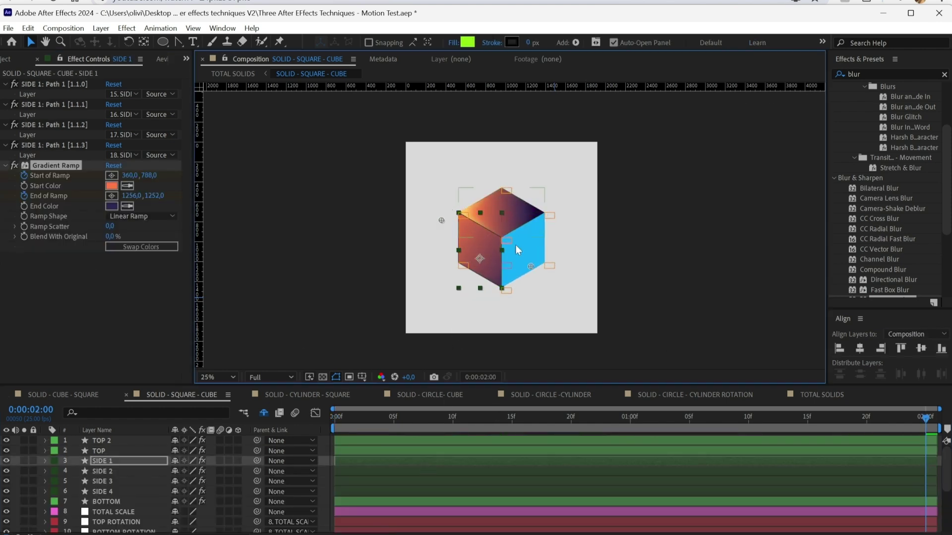
# - Paste the ramp onto SIDE 2 with a dark purple start colour and moved end point
pyautogui.click(362, 471)
pyautogui.hotkey('ctrl', 'v')
pyautogui.click(129, 187)
pyautogui.click(541, 217)
pyautogui.moveTo(530, 266); pyautogui.dragTo(549, 266)
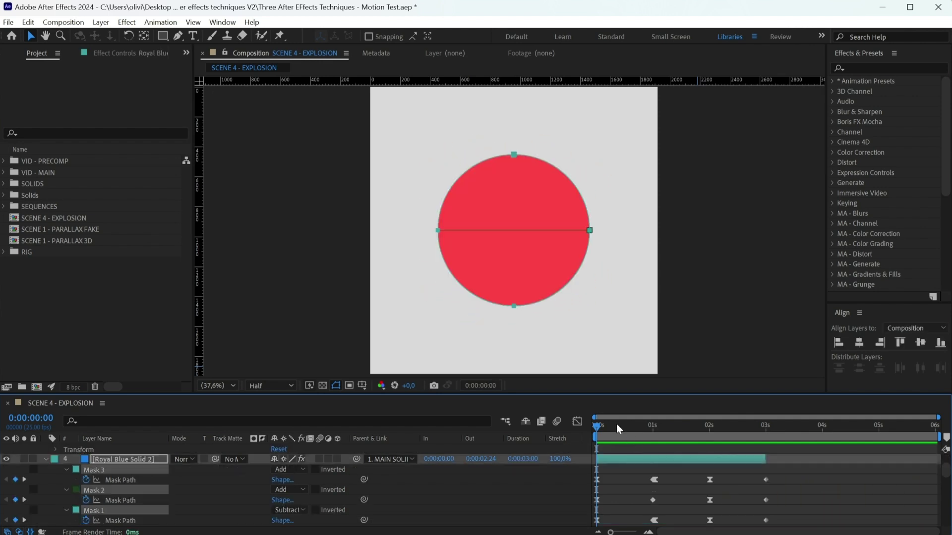
# - Preview the circle animation, then enable Gradient Ramp on Medium Red Solid 2 and Medium Red Solid 3
pyautogui.moveTo(597, 425); pyautogui.dragTo(687, 433)
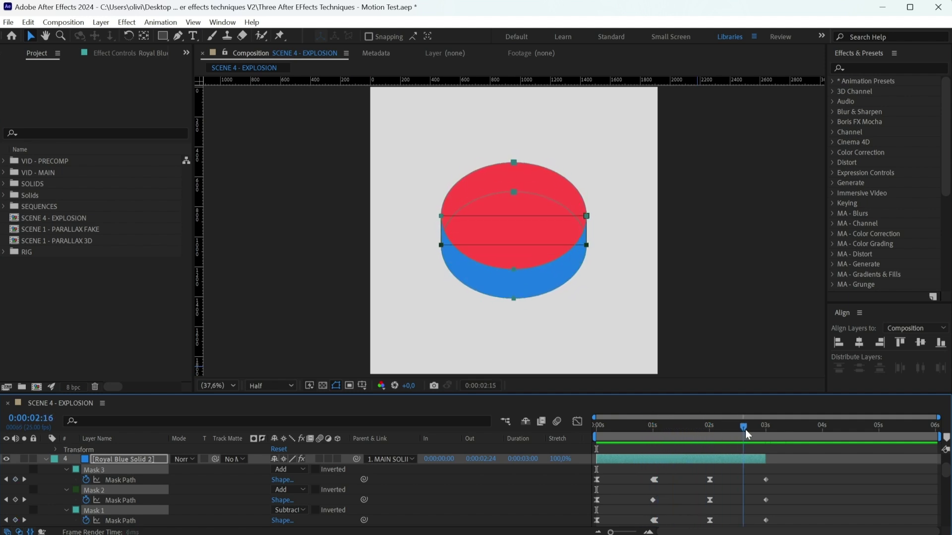
pyautogui.moveTo(745, 431)
pyautogui.mouseDown()
pyautogui.moveTo(935, 435)
pyautogui.moveTo(784, 459)
pyautogui.mouseUp()
pyautogui.click(935, 449)
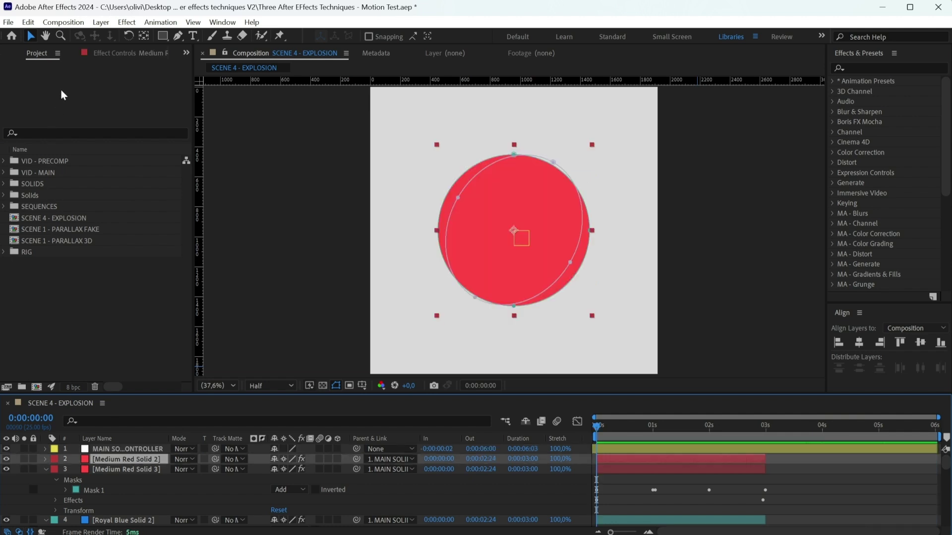
pyautogui.click(113, 52)
pyautogui.click(15, 78)
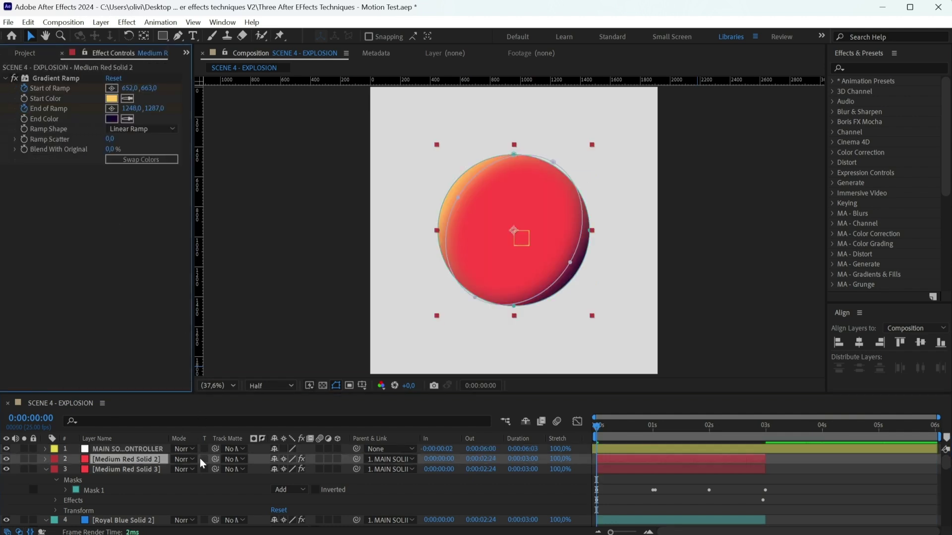
pyautogui.click(125, 469)
pyautogui.click(16, 79)
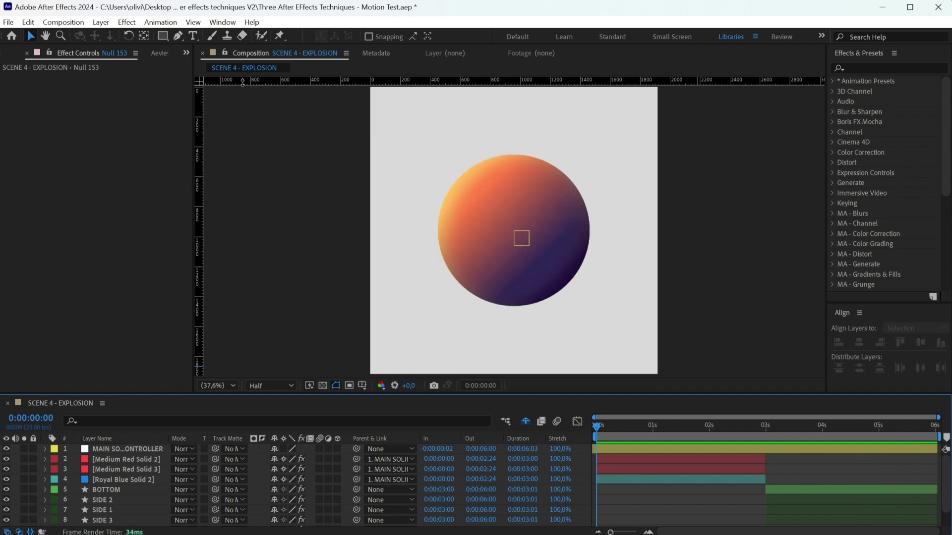
# - Add SOLIDS - MAIN MORPHING L2 from the VID - PRECOMP folder to the scene and preview it
pyautogui.click(186, 54)
pyautogui.click(200, 78)
pyautogui.click(6, 161)
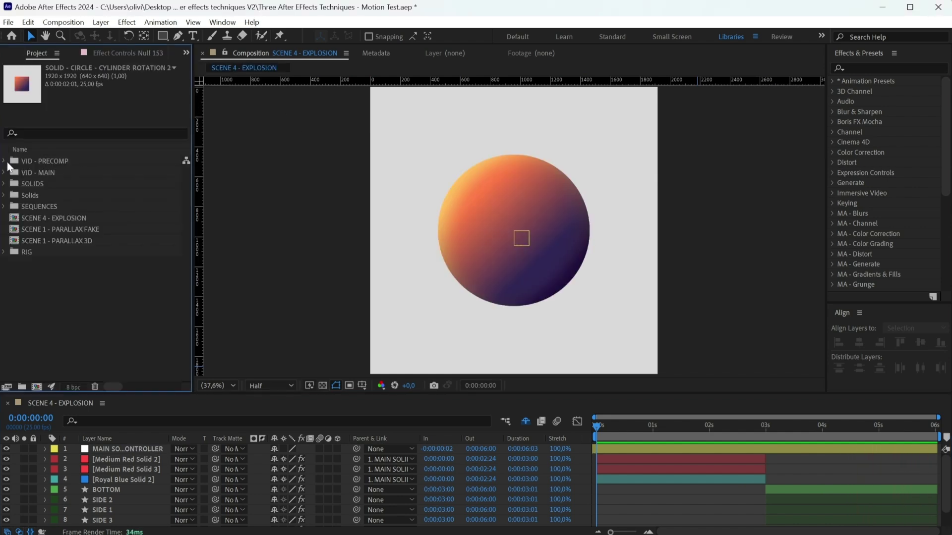
pyautogui.click(81, 173)
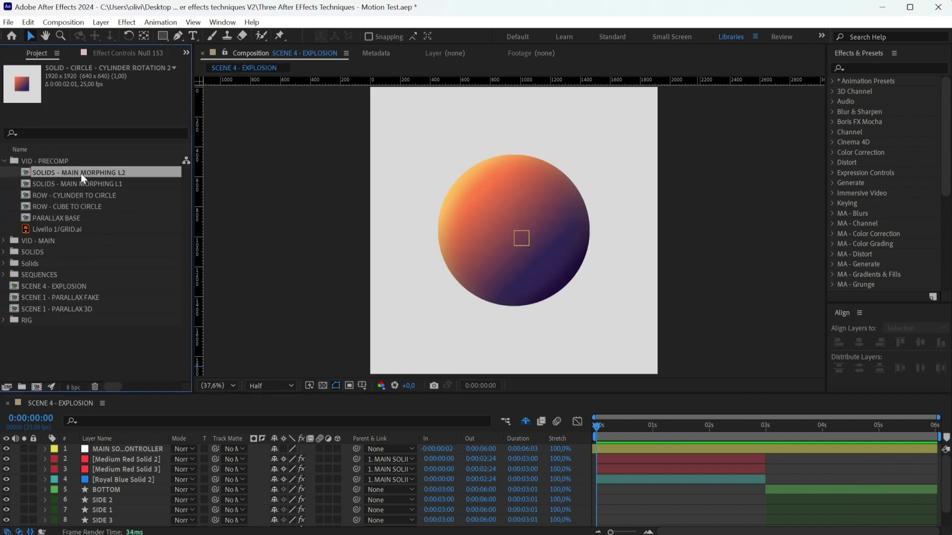
pyautogui.click(144, 449)
pyautogui.moveTo(144, 450); pyautogui.dragTo(142, 446)
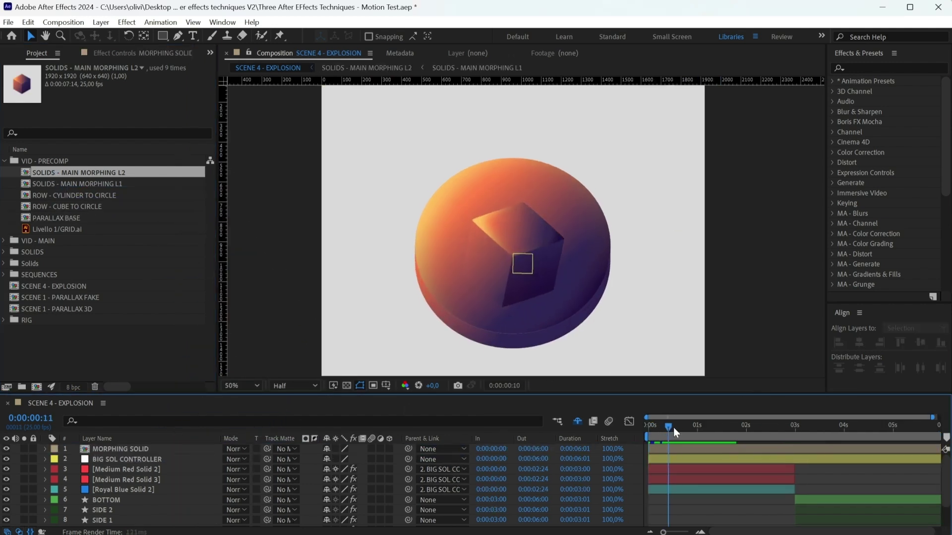
pyautogui.moveTo(662, 429); pyautogui.dragTo(795, 425)
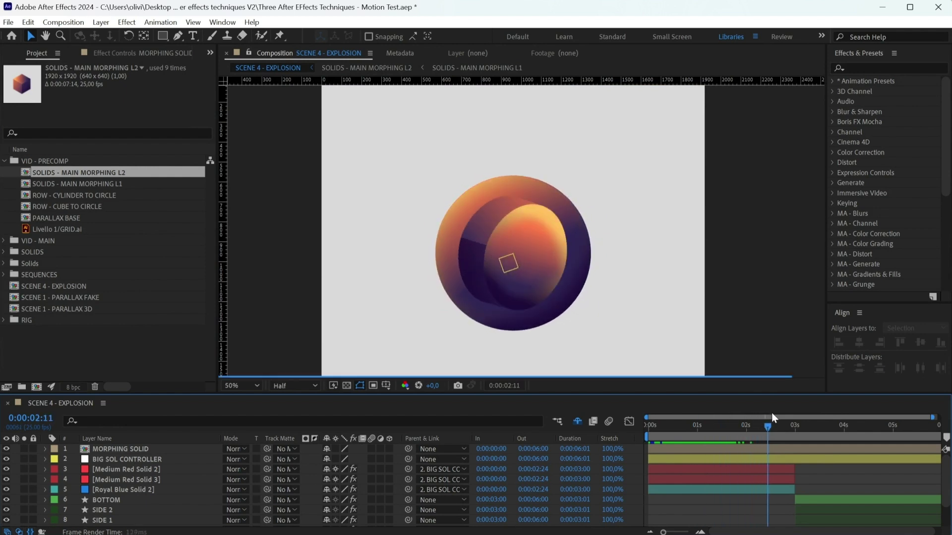
# - Split the morphing layer at 3 seconds and reorder the stack with the controller on top
pyautogui.click(795, 449)
pyautogui.hotkey('ctrl', 'shift', 'd')
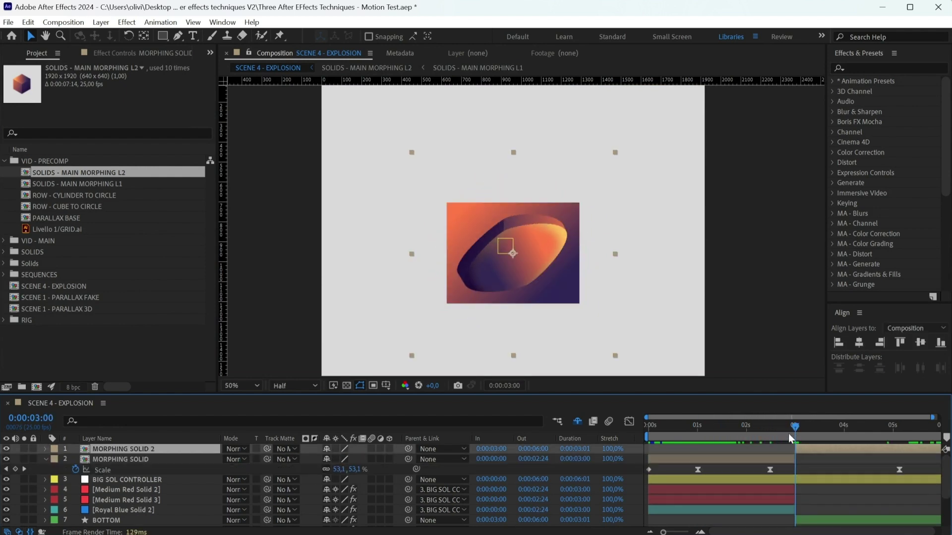
pyautogui.moveTo(713, 425); pyautogui.dragTo(627, 446)
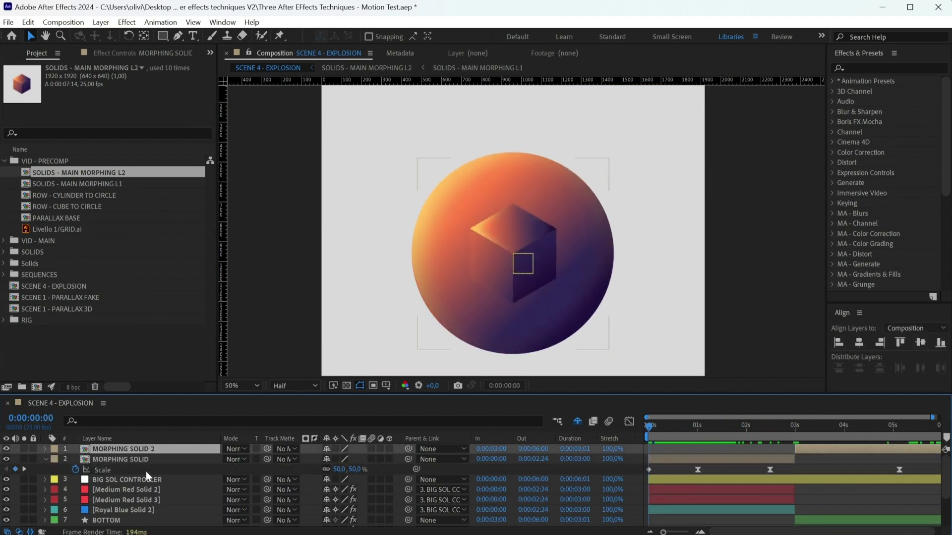
pyautogui.moveTo(140, 451); pyautogui.dragTo(141, 515)
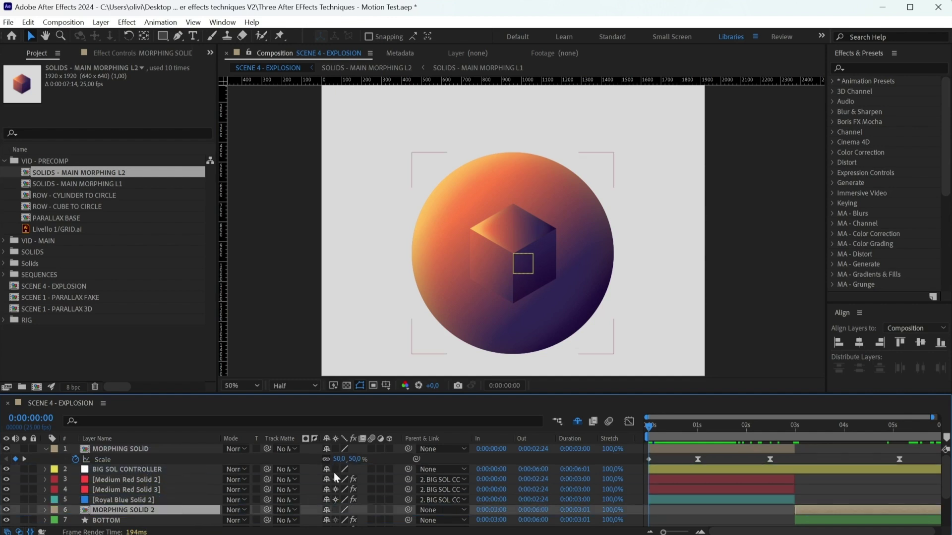
pyautogui.moveTo(135, 467); pyautogui.dragTo(136, 446)
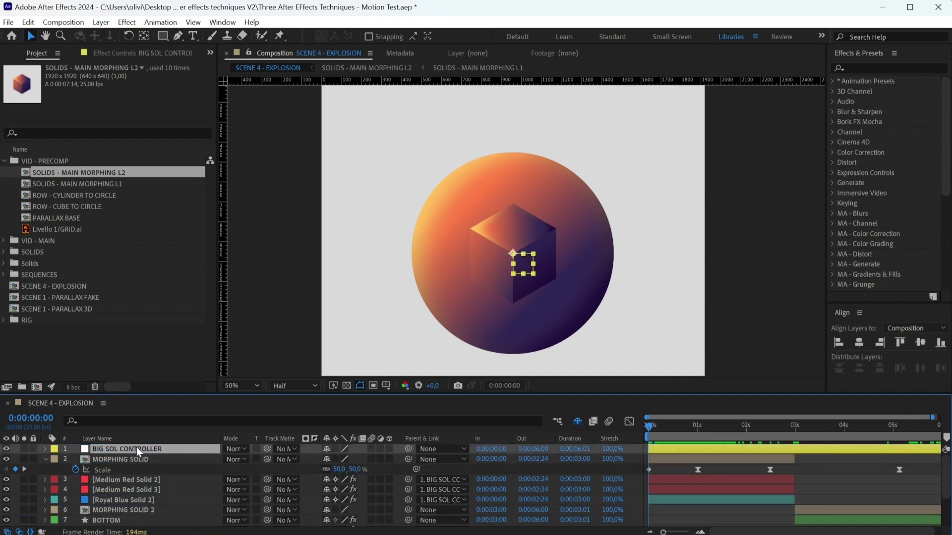
# - Give both morphing parts an Orange label
pyautogui.click(132, 458)
pyautogui.keyDown('ctrl'); pyautogui.click(123, 510); pyautogui.keyUp('ctrl')
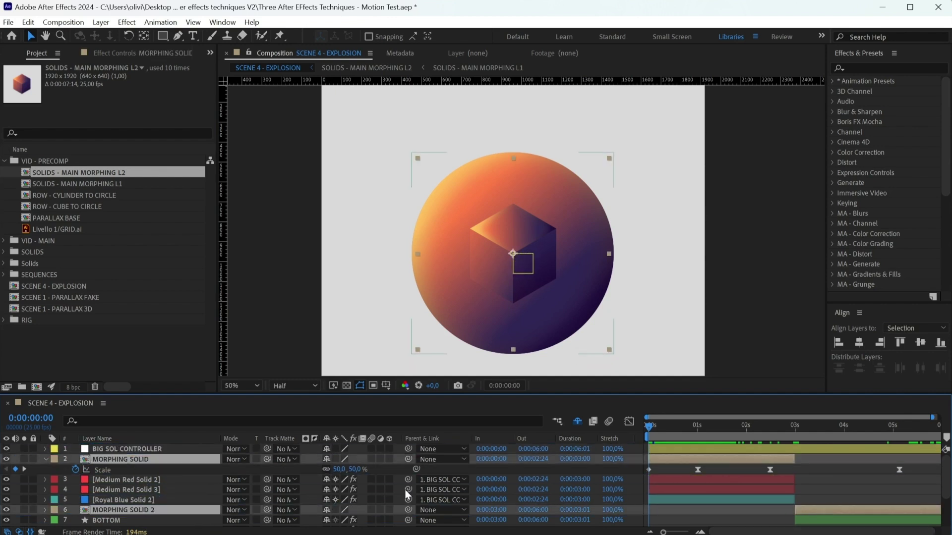
pyautogui.click(55, 460)
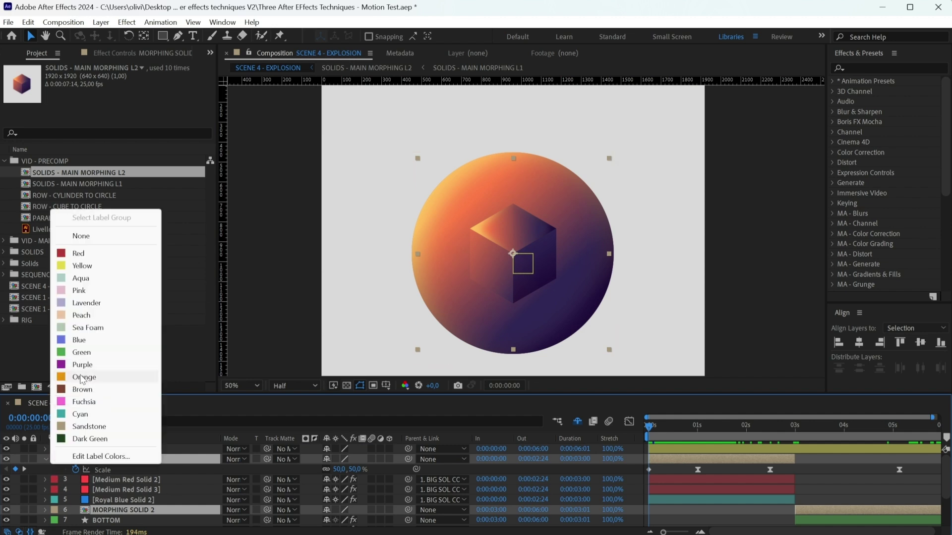
pyautogui.click(84, 377)
pyautogui.moveTo(650, 425); pyautogui.dragTo(679, 426)
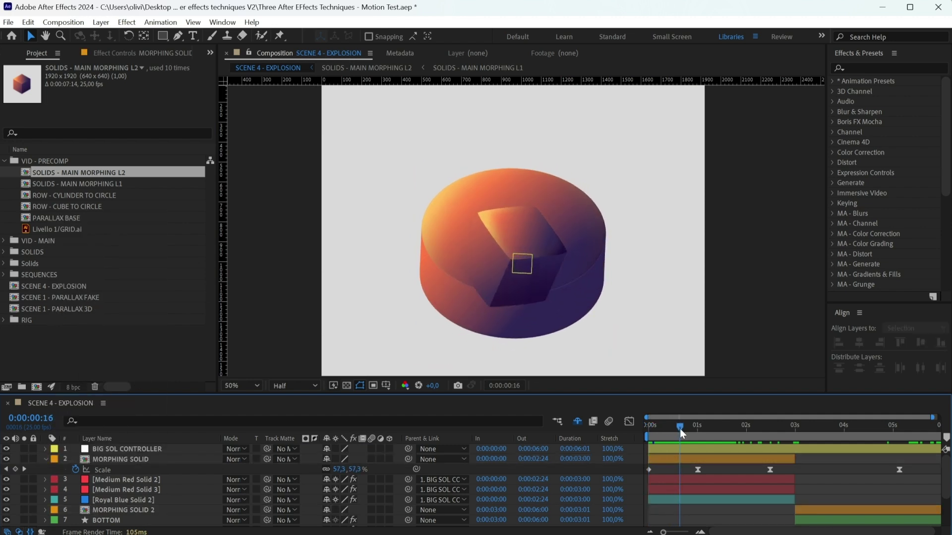
# - Duplicate MORPHING SOLID and matte it with Royal Blue Solid 2
pyautogui.click(706, 462)
pyautogui.hotkey('ctrl', 'd')
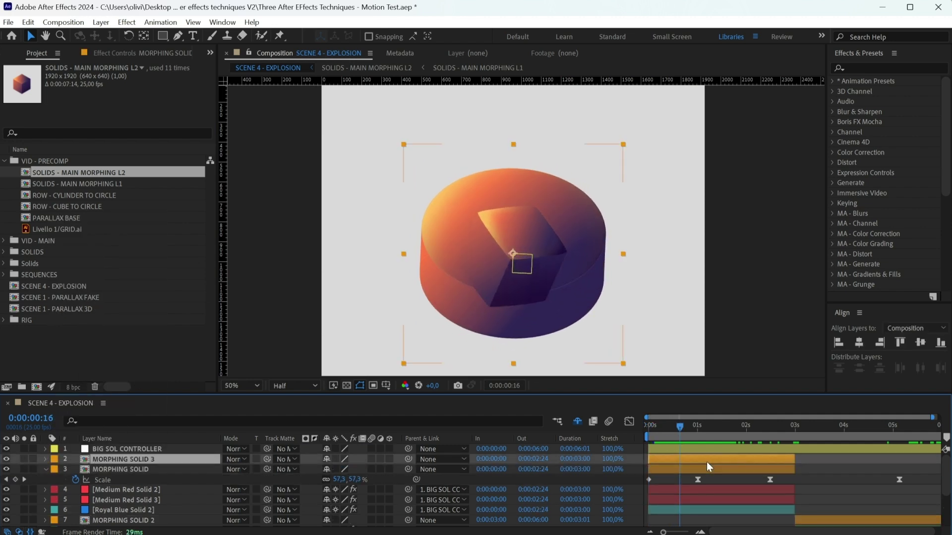
pyautogui.click(120, 469)
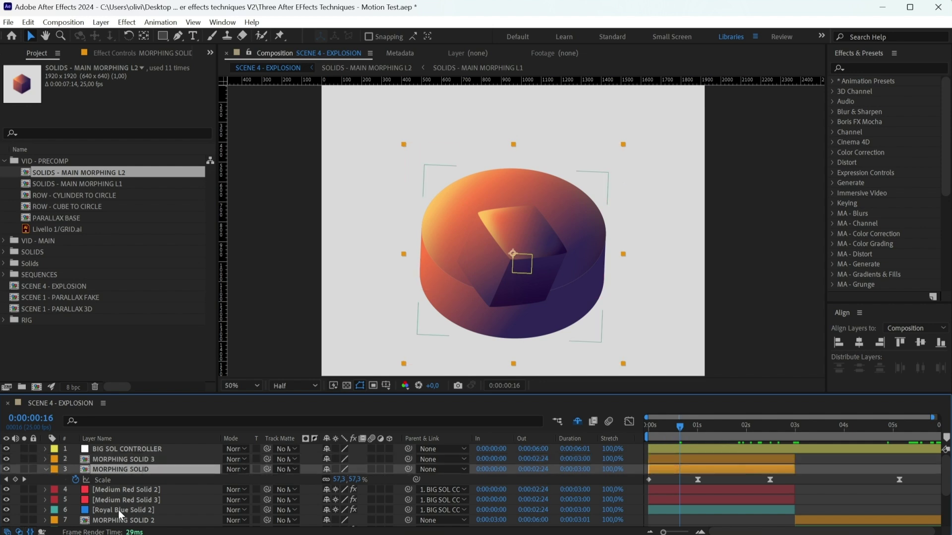
pyautogui.click(118, 510)
pyautogui.moveTo(268, 469); pyautogui.dragTo(144, 508)
# - Matte MORPHING SOLID 3 with Medium Red Solid 3 and hide the red solids
pyautogui.click(151, 462)
pyautogui.moveTo(266, 460); pyautogui.dragTo(141, 499)
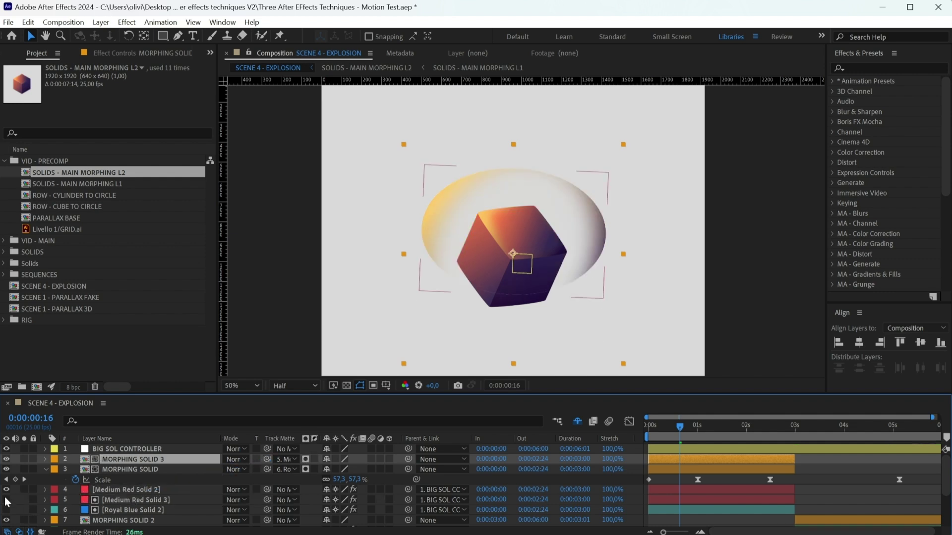
pyautogui.click(7, 500)
pyautogui.click(130, 469)
pyautogui.click(697, 425)
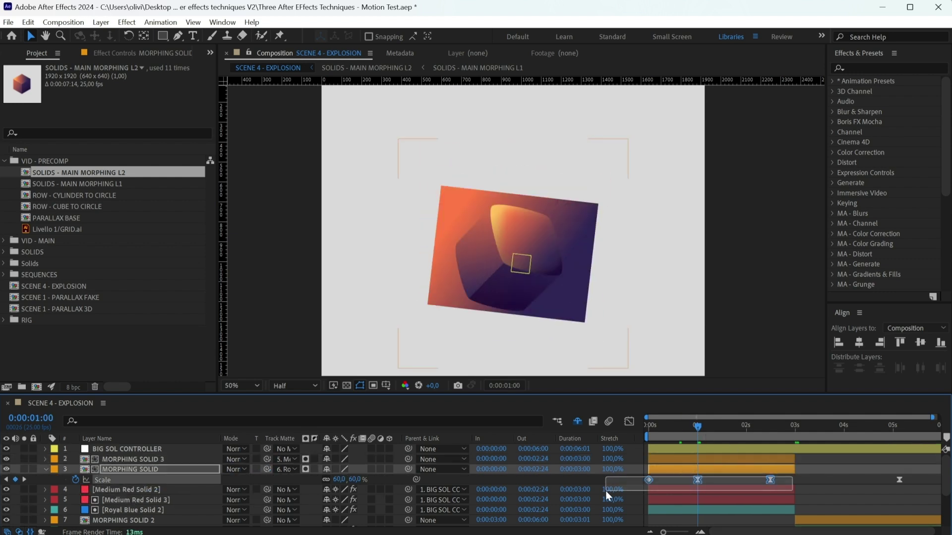
pyautogui.press('s')
pyautogui.click(533, 265)
pyautogui.moveTo(695, 425); pyautogui.dragTo(682, 426)
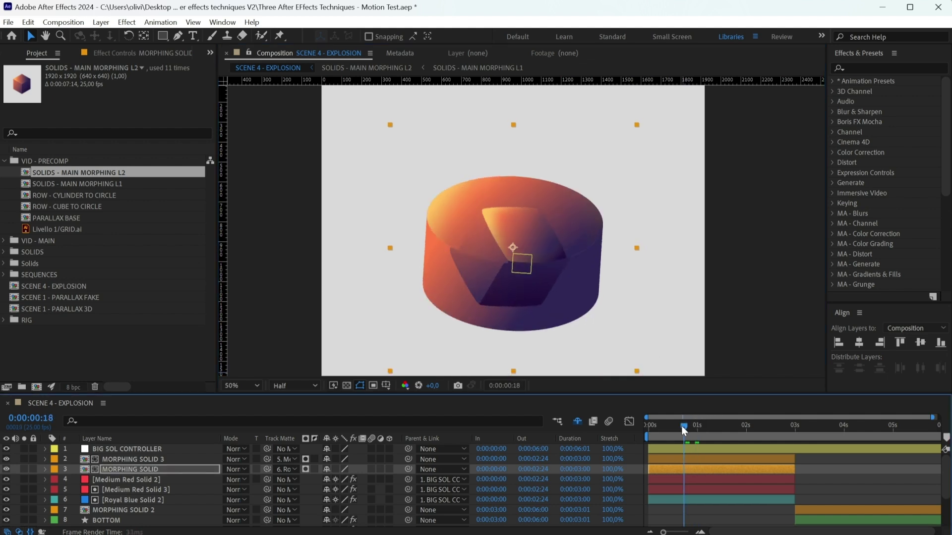
# - Apply Gaussian Blur (Legacy) to MORPHING SOLID, keyframing Blurriness 80 down to 0 at 1:03
pyautogui.click(870, 67)
pyautogui.write('gauss')
pyautogui.doubleClick(892, 111)
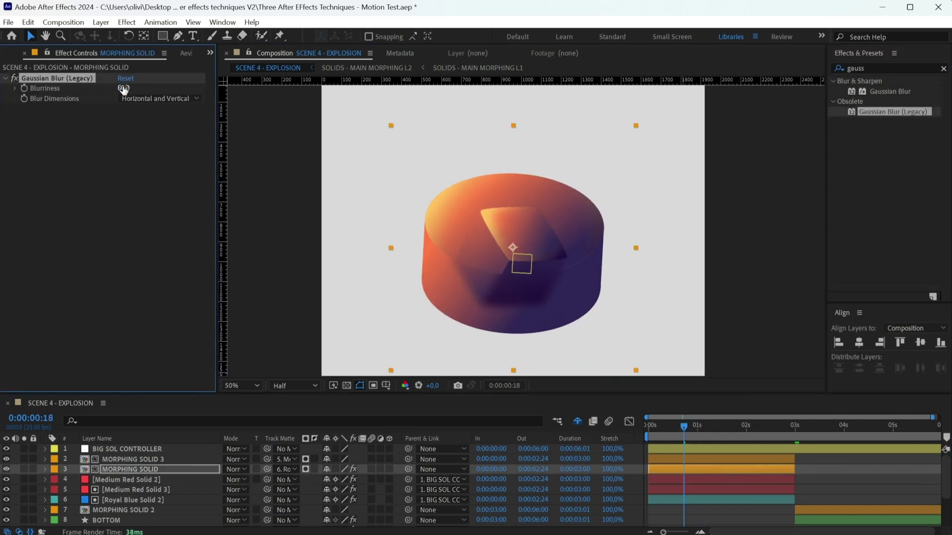
pyautogui.moveTo(677, 430); pyautogui.dragTo(683, 438)
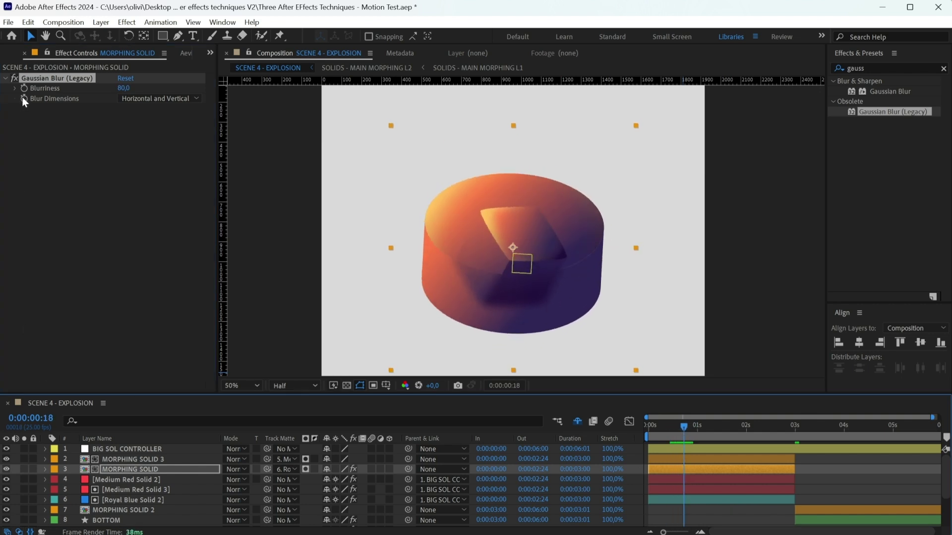
pyautogui.hotkey('shift', 'pagedown')
pyautogui.click(123, 88)
pyautogui.write('0')
pyautogui.press('Return')
pyautogui.press('u')
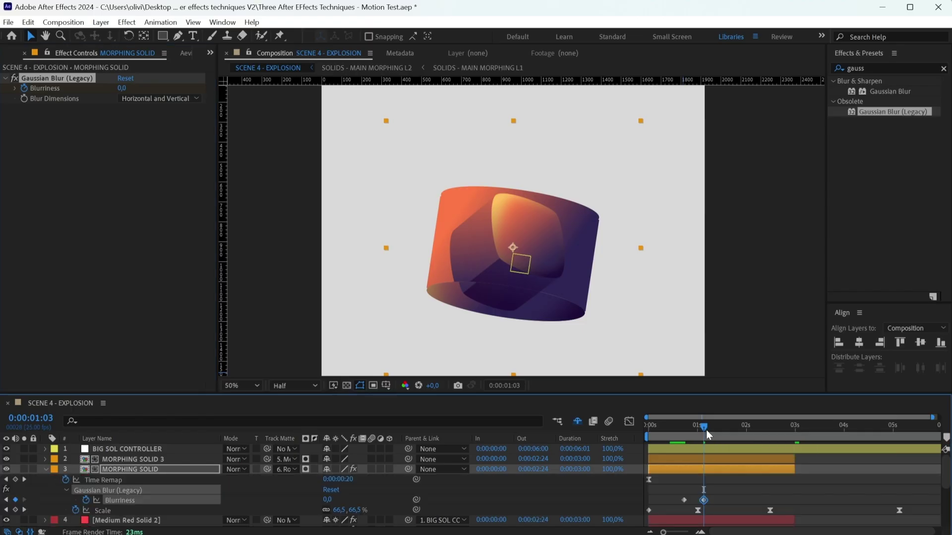
pyautogui.moveTo(704, 426)
pyautogui.mouseDown()
pyautogui.moveTo(722, 426)
pyautogui.moveTo(683, 428)
pyautogui.mouseUp()
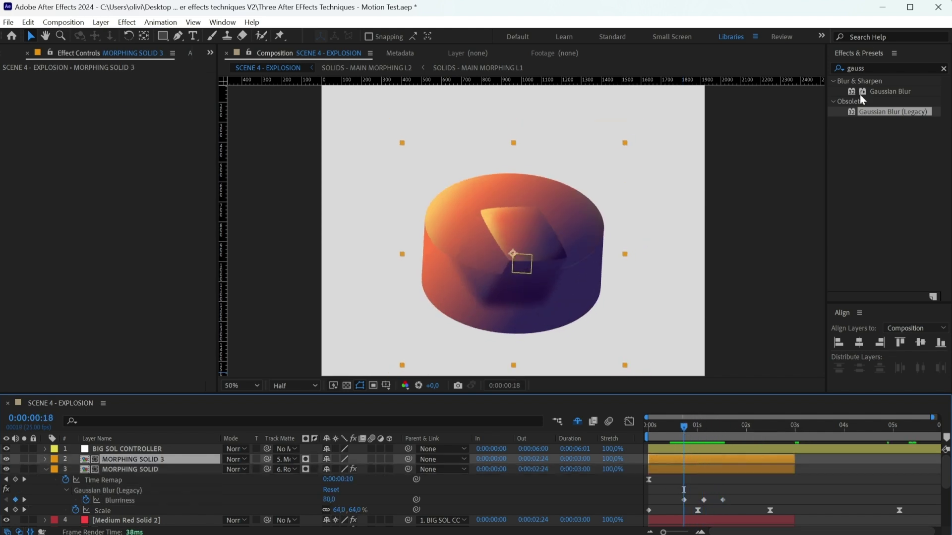
# - Apply the same keyframed Gaussian Blur to MORPHING SOLID 3
pyautogui.doubleClick(892, 112)
pyautogui.click(702, 425)
pyautogui.click(122, 88)
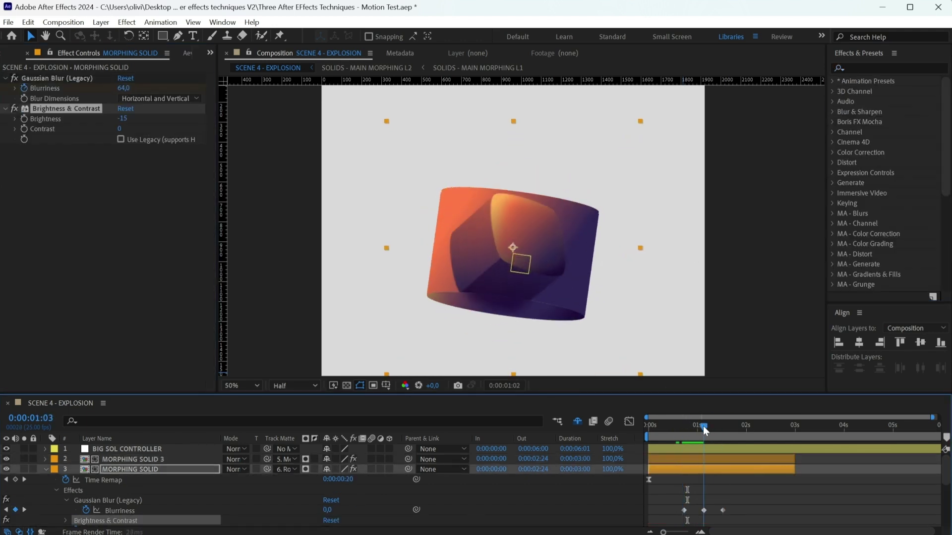
pyautogui.moveTo(702, 426); pyautogui.dragTo(722, 428)
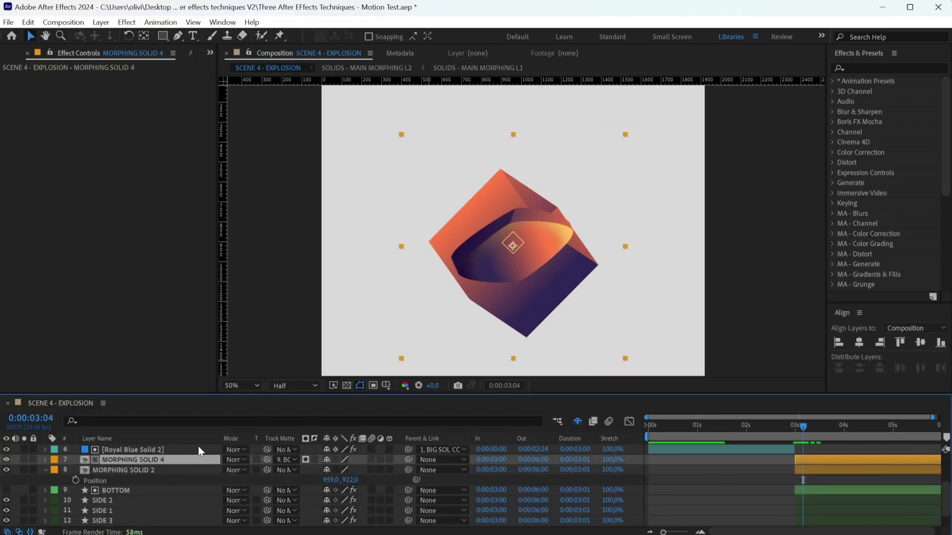
# - Matte MORPHING SOLID 2 with the SIDE 2 shape layer
pyautogui.click(251, 500)
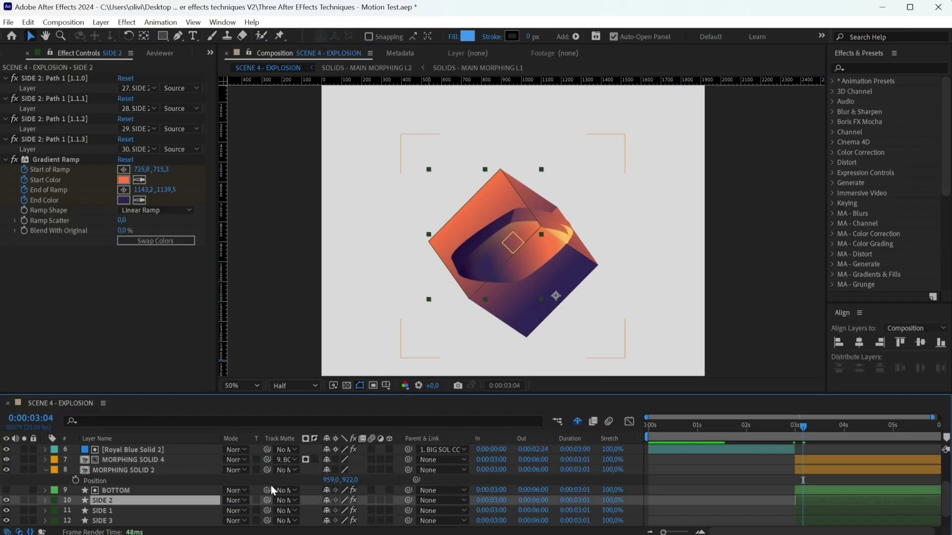
pyautogui.click(123, 470)
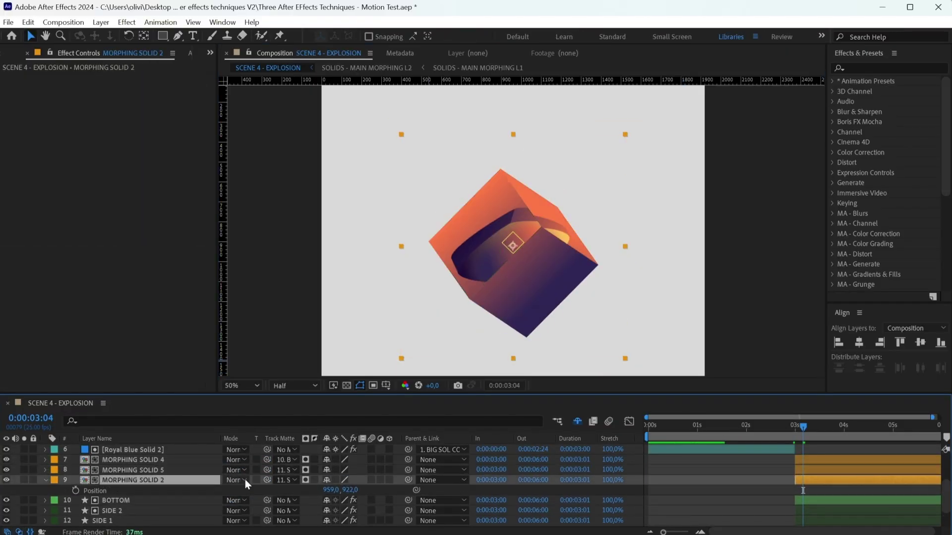
pyautogui.moveTo(268, 470); pyautogui.dragTo(129, 520)
pyautogui.scroll(1, 127, 494)
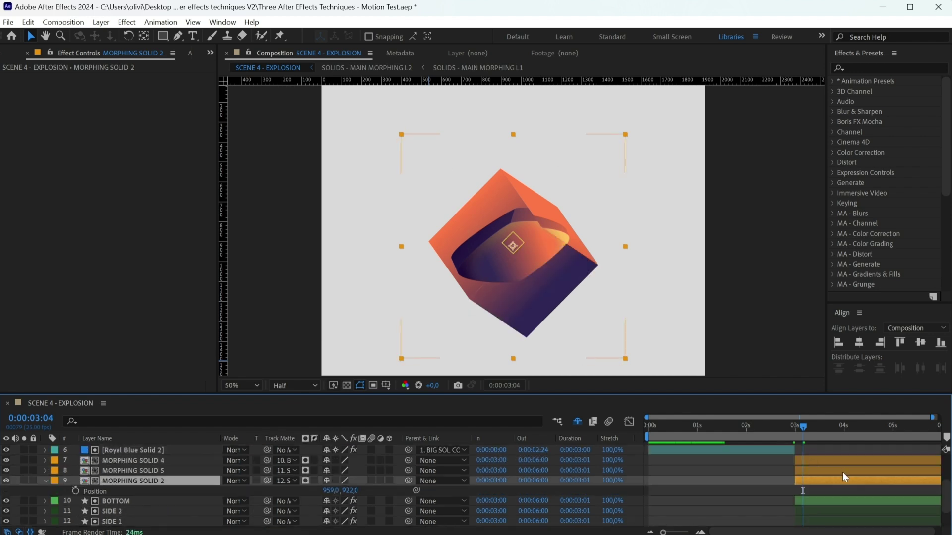
pyautogui.click(519, 253)
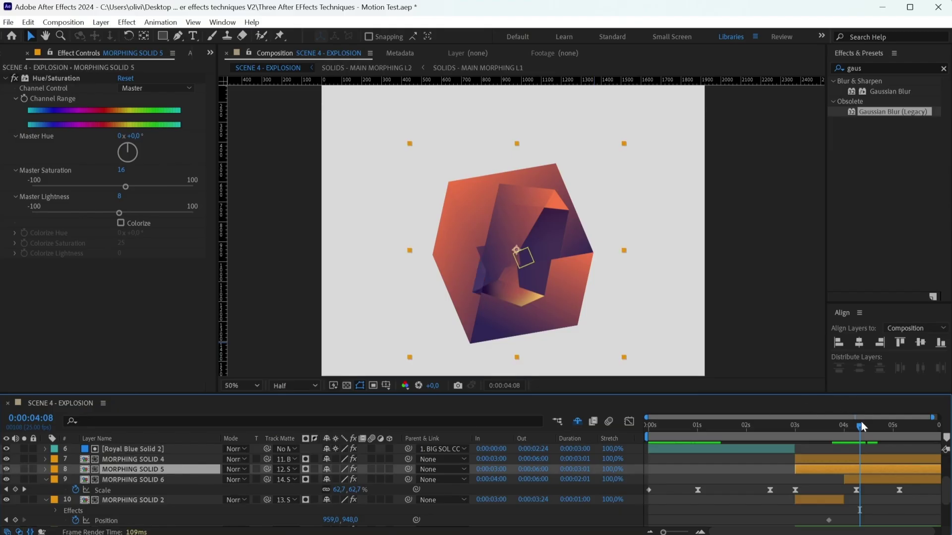
# - Preview the cube exploding and select the MORPHING SOLID 5 and 8 layers
pyautogui.moveTo(861, 425); pyautogui.dragTo(865, 426)
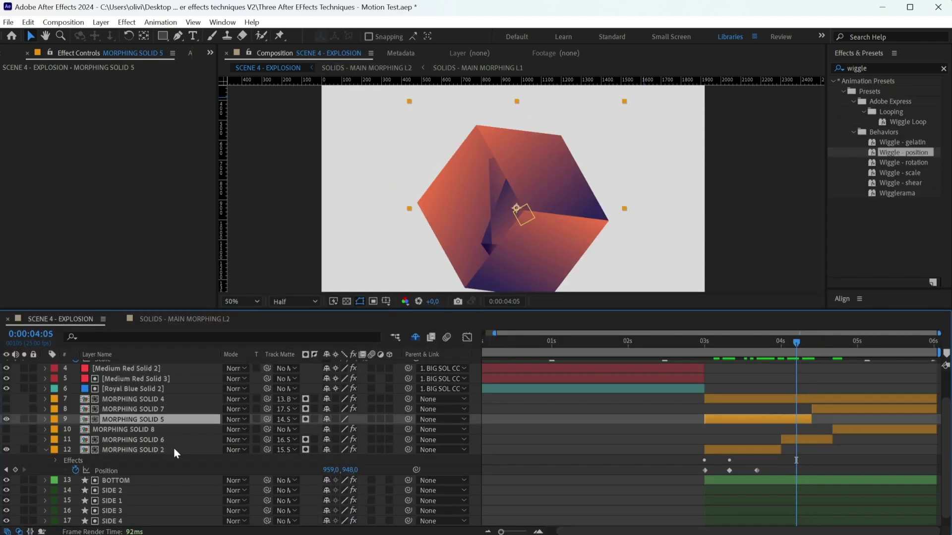
pyautogui.moveTo(778, 342); pyautogui.dragTo(845, 343)
pyautogui.click(132, 419)
pyautogui.click(127, 429)
pyautogui.scroll(-1, 669, 417)
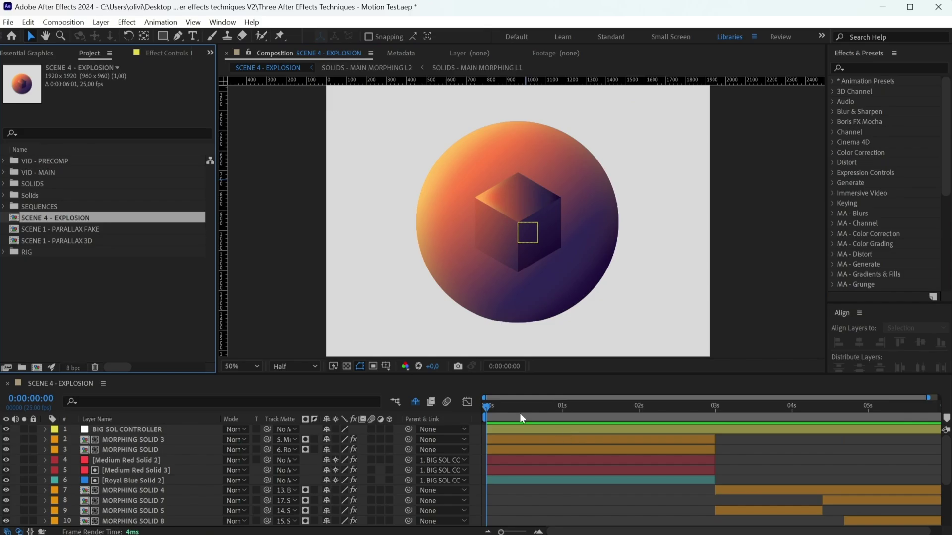
pyautogui.moveTo(520, 407)
pyautogui.mouseDown()
pyautogui.moveTo(933, 406)
pyautogui.moveTo(483, 405)
pyautogui.mouseUp()
# - Duplicate SCENE 4 - EXPLOSION as SCENE 4 - EXPLOSION DISPLACEMENT MAP and open it
pyautogui.click(88, 219)
pyautogui.hotkey('ctrl', 'd')
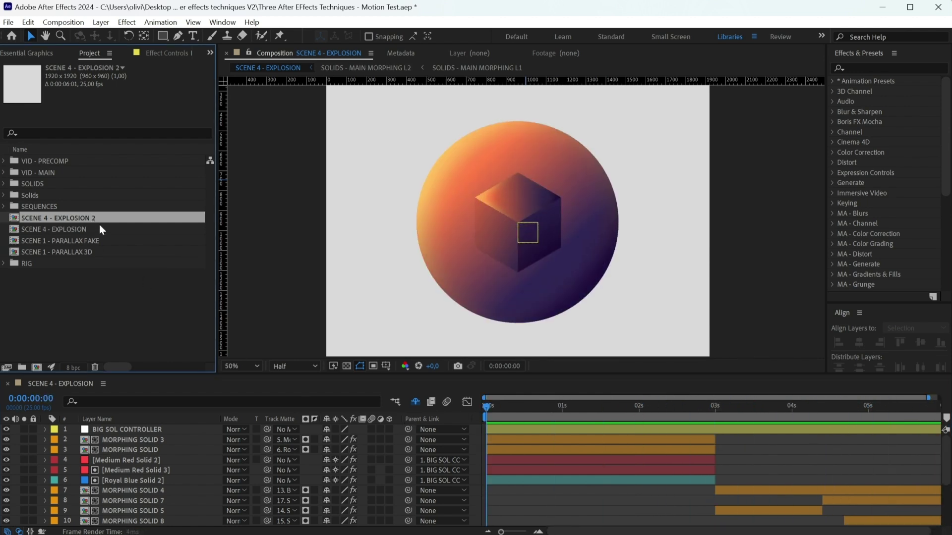
pyautogui.press('Return')
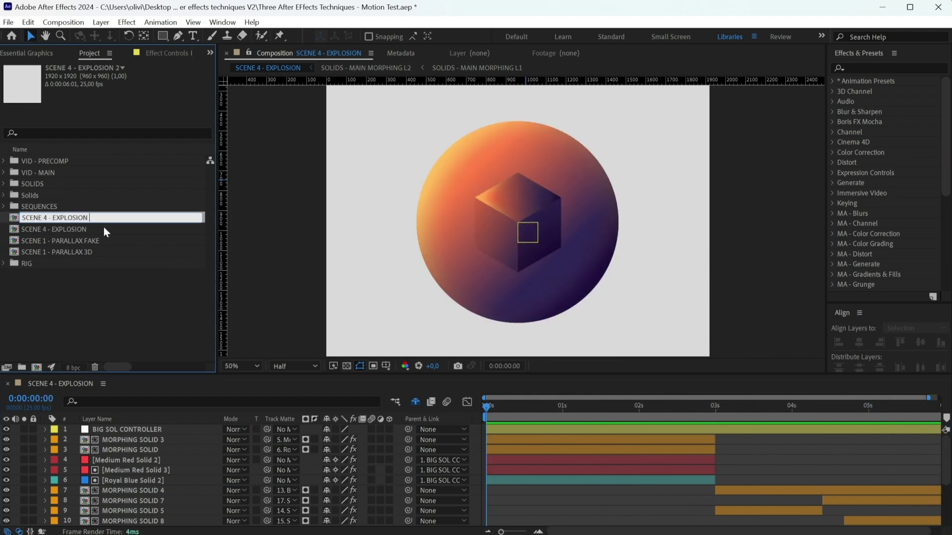
pyautogui.write('DISPLACEME')
pyautogui.write('NT MAP')
pyautogui.press('Return')
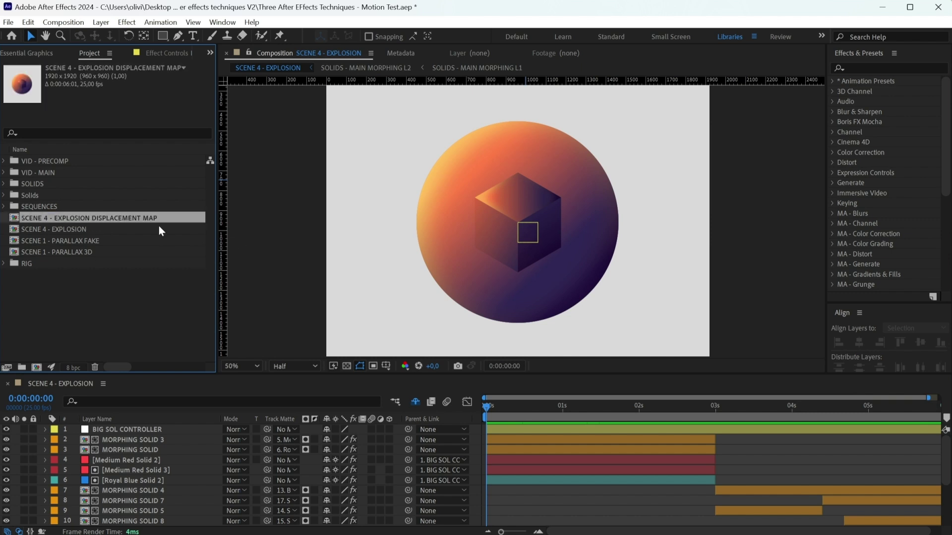
pyautogui.doubleClick(156, 219)
# - Delete all the MORPHING SOLID layers
pyautogui.click(624, 442)
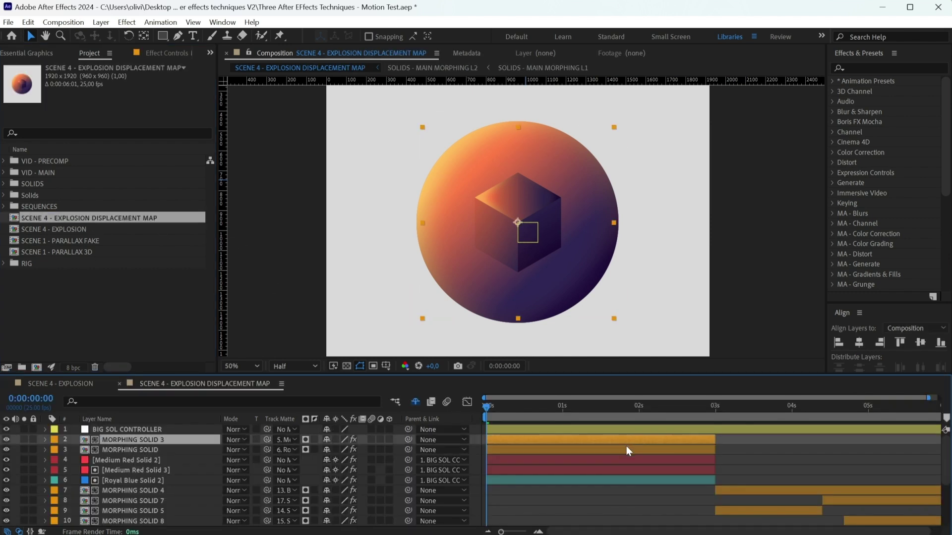
pyautogui.keyDown('shift'); pyautogui.click(626, 449); pyautogui.keyUp('shift')
pyautogui.keyDown('ctrl'); pyautogui.click(128, 490); pyautogui.keyUp('ctrl')
pyautogui.keyDown('ctrl'); pyautogui.click(129, 511); pyautogui.keyUp('ctrl')
pyautogui.scroll(-1, 129, 511)
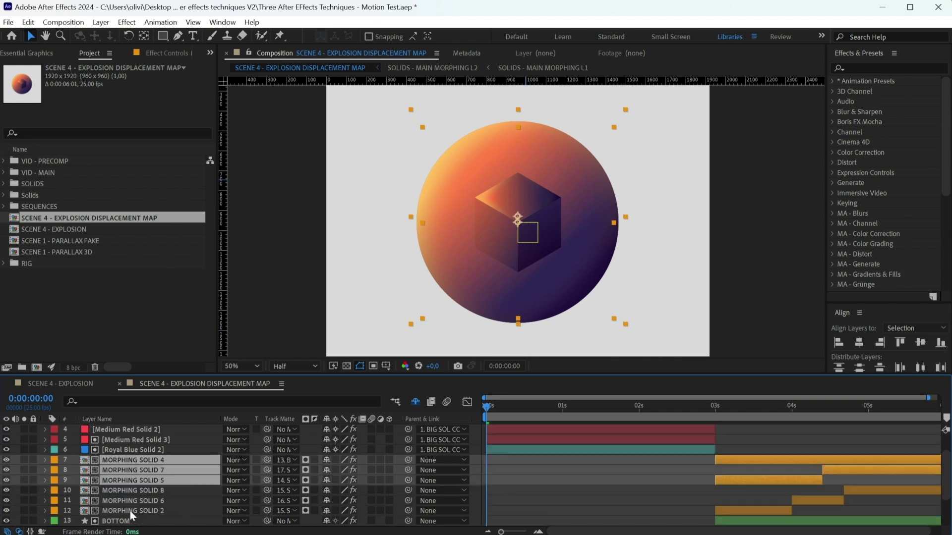
pyautogui.keyDown('ctrl'); pyautogui.click(126, 491); pyautogui.keyUp('ctrl')
pyautogui.keyDown('ctrl'); pyautogui.click(123, 510); pyautogui.keyUp('ctrl')
pyautogui.press('Delete')
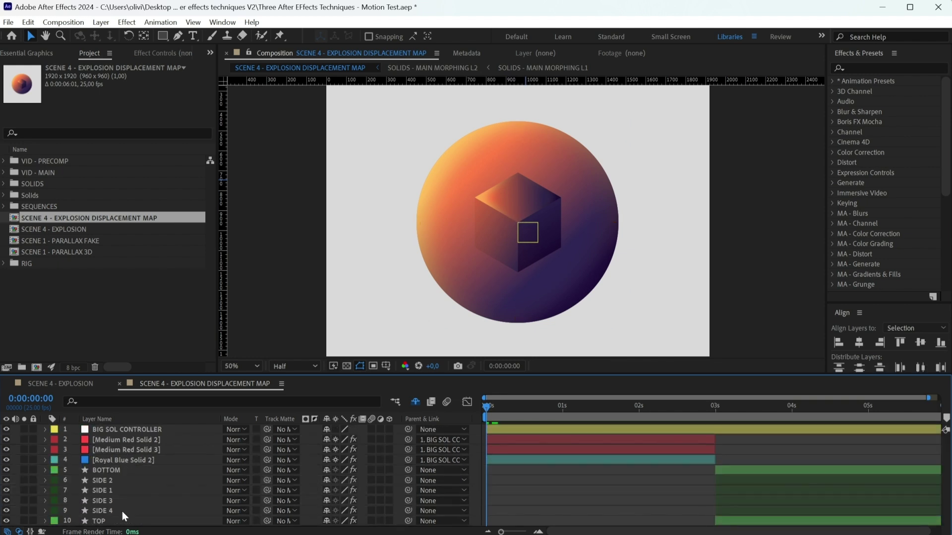
# - Remove Medium Red Solid 2's Gradient Ramp and delete that layer
pyautogui.click(126, 439)
pyautogui.click(53, 77)
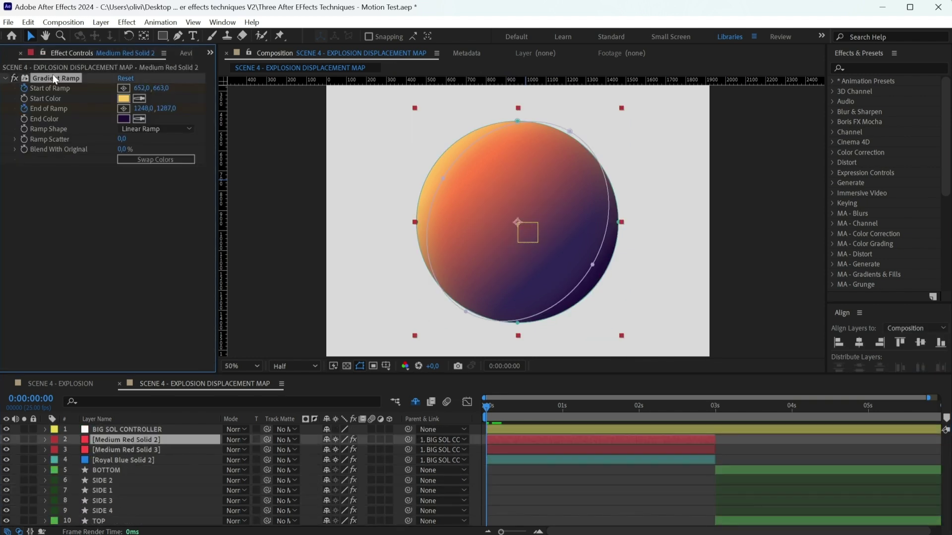
pyautogui.press('Delete')
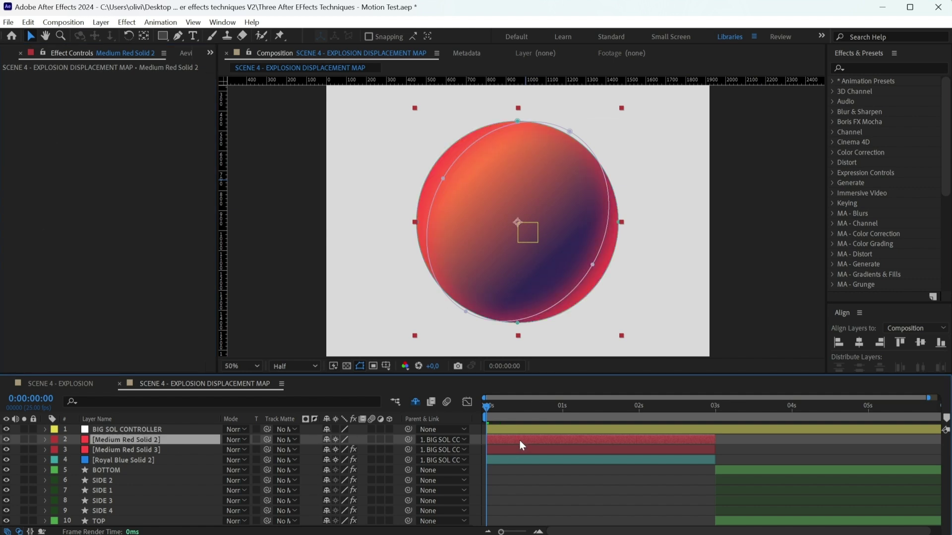
pyautogui.press('Delete')
pyautogui.click(520, 441)
# - Remove the Gradient Ramps from Medium Red Solid 3 and Royal Blue Solid 2
pyautogui.click(55, 78)
pyautogui.press('Delete')
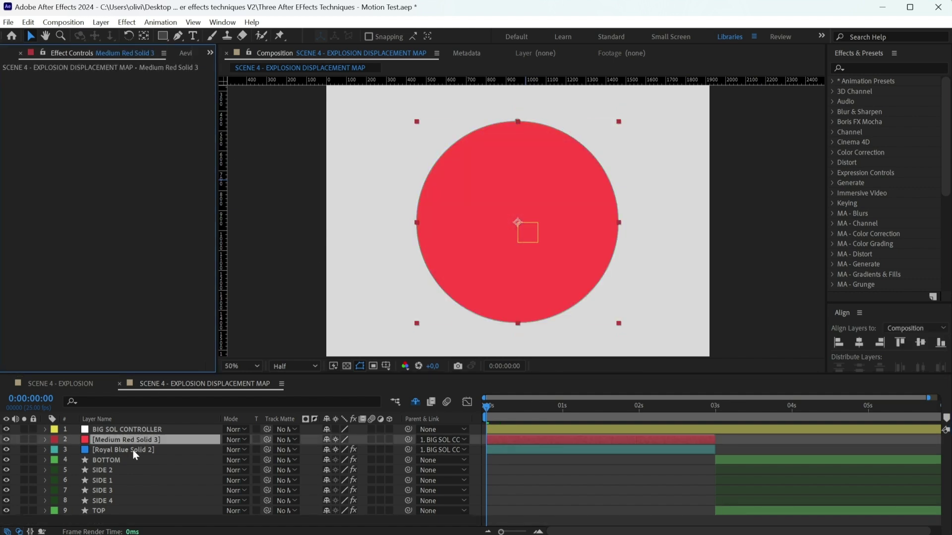
pyautogui.click(133, 449)
pyautogui.click(56, 77)
pyautogui.press('Delete')
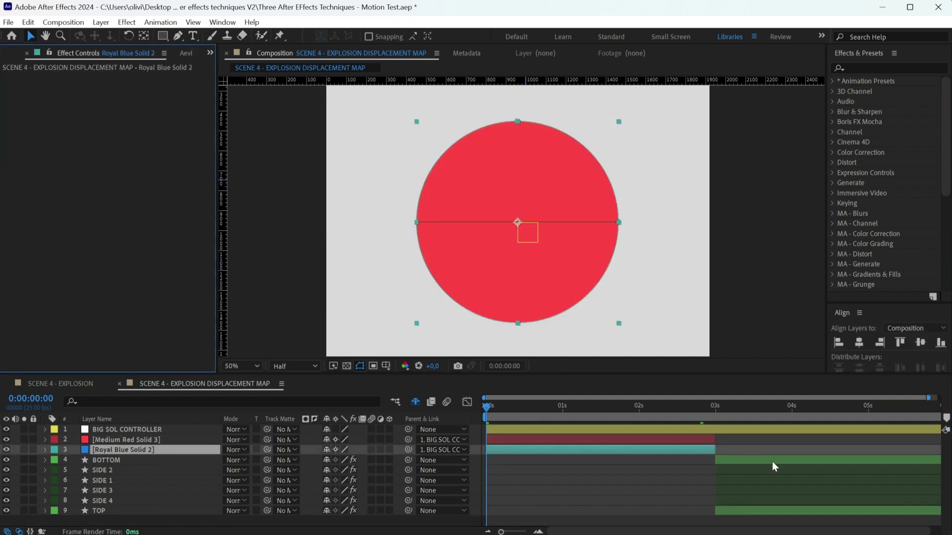
pyautogui.hotkey('ctrl', 'Down')
pyautogui.hotkey('ctrl', 'Down')
pyautogui.hotkey('ctrl', 'Down')
pyautogui.hotkey('ctrl', 'Down')
pyautogui.hotkey('ctrl', 'Down')
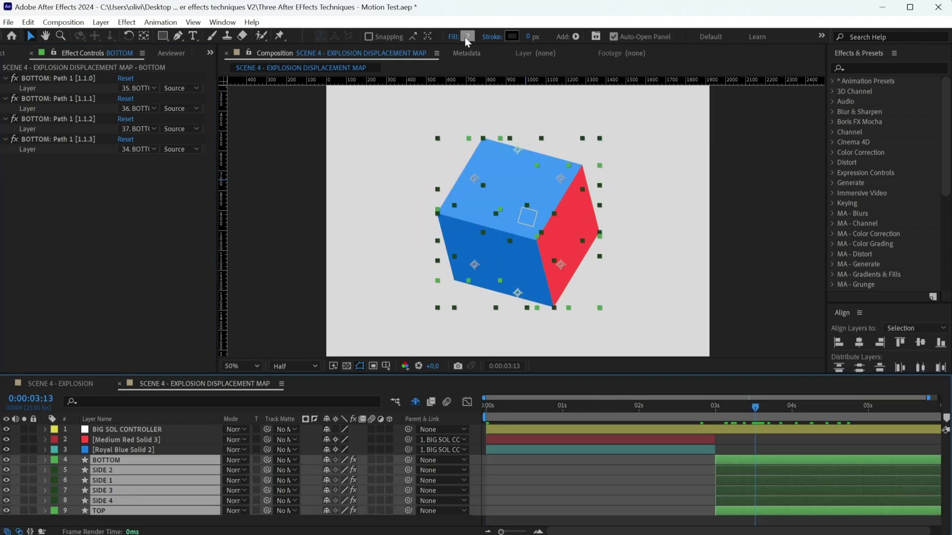
# - Fill the cube shape layers with flat grey #808080
pyautogui.click(465, 38)
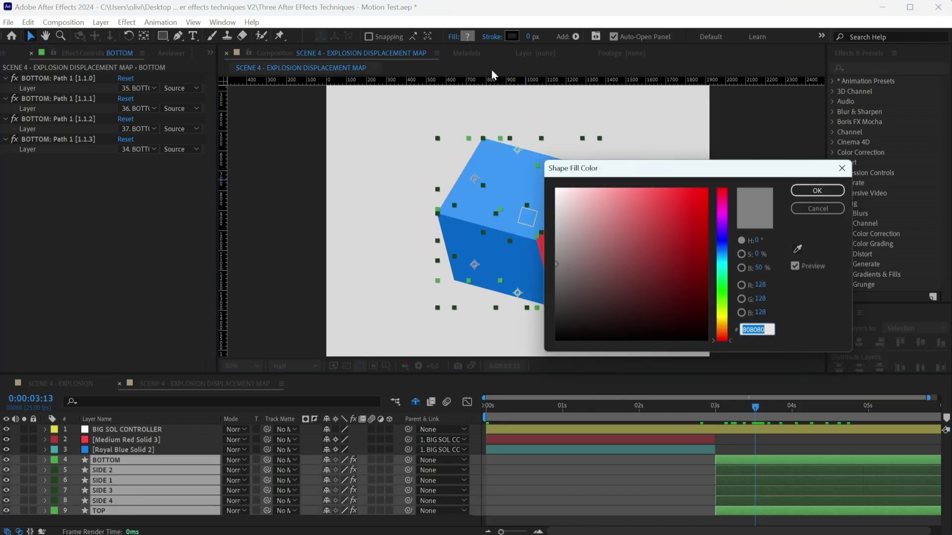
pyautogui.click(816, 191)
pyautogui.click(690, 482)
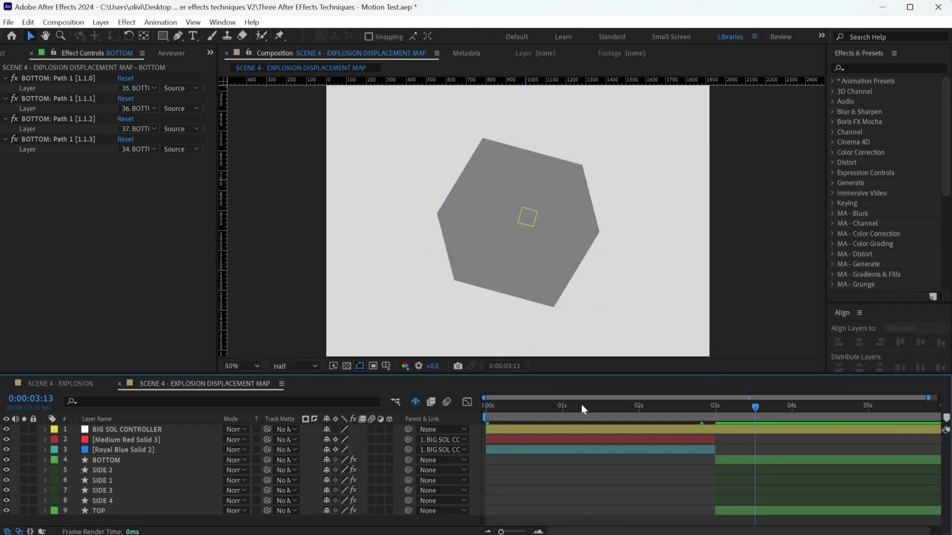
# - Change the red cylinder solids to grey in Solid Settings (Ctrl+Shift+Y)
pyautogui.click(581, 404)
pyautogui.click(120, 450)
pyautogui.hotkey('ctrl', 'shift', 'y')
pyautogui.click(647, 101)
pyautogui.press('Return')
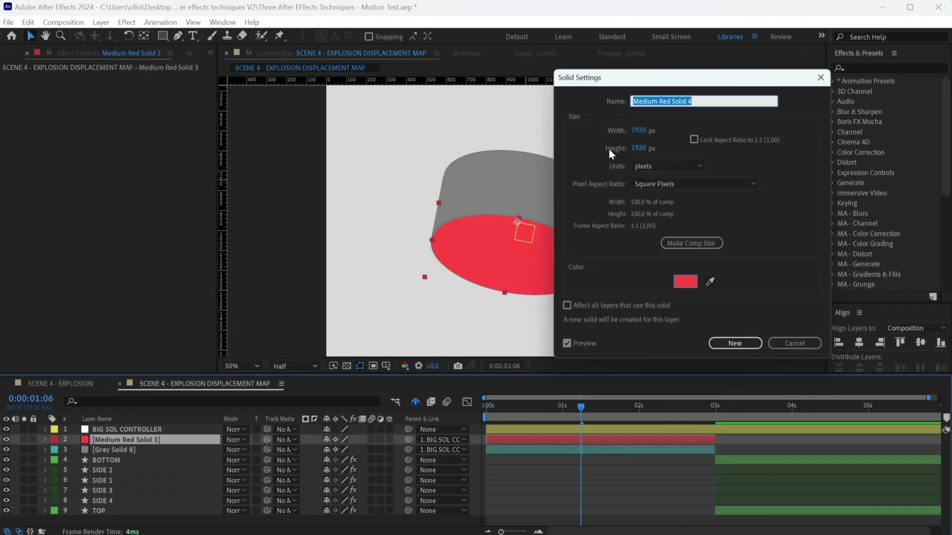
pyautogui.press('Return')
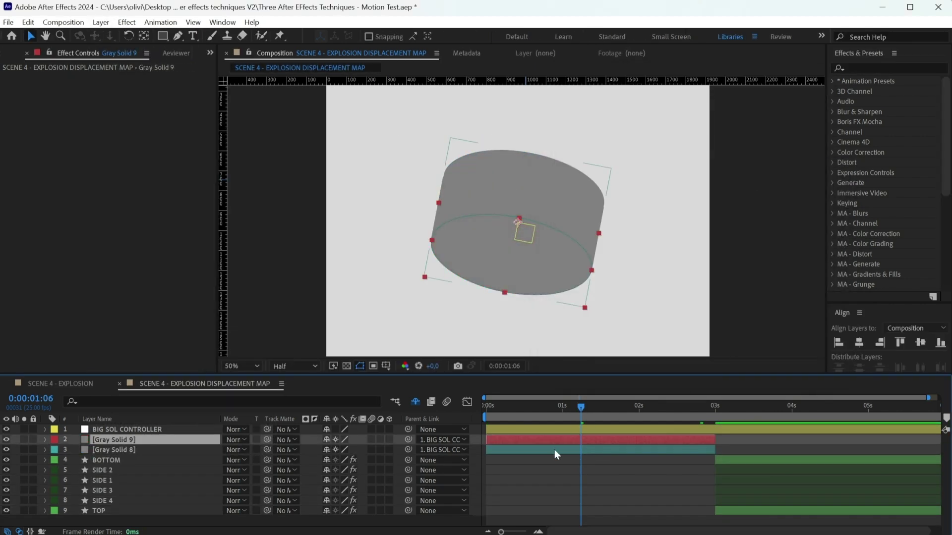
# - Add Bevel and Emboss to Gray Solid 9 with size 15 and 100% highlight opacity
pyautogui.rightClick(525, 441)
pyautogui.moveTo(566, 234)
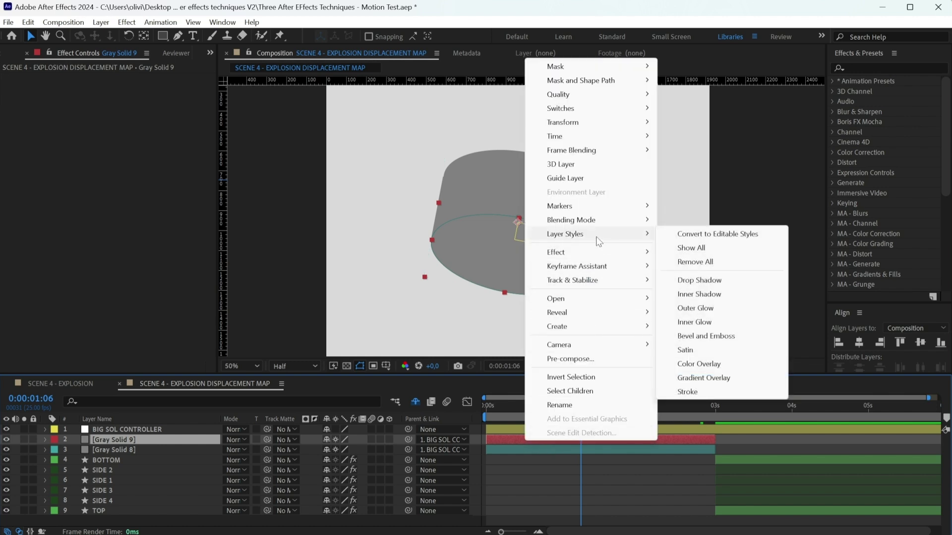
pyautogui.click(736, 335)
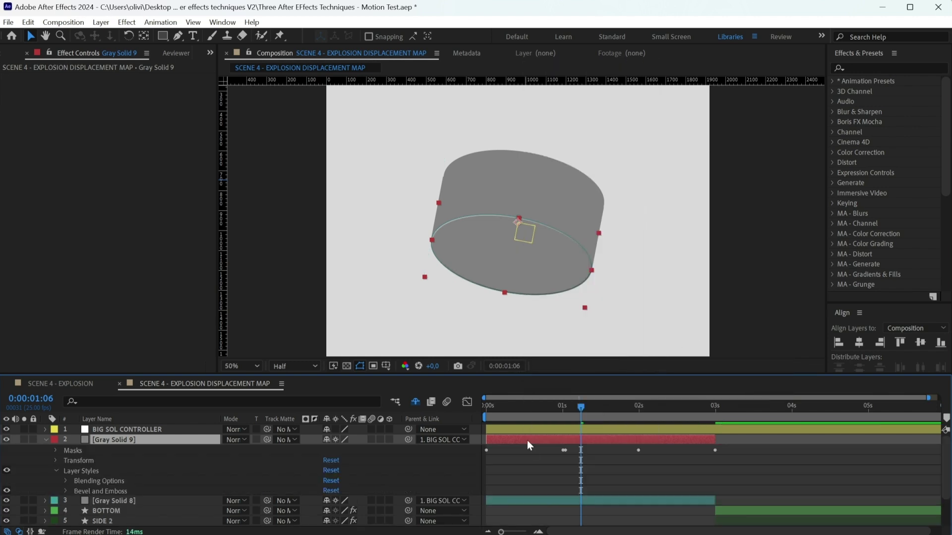
pyautogui.click(66, 491)
pyautogui.scroll(-3, 142, 493)
pyautogui.write('15')
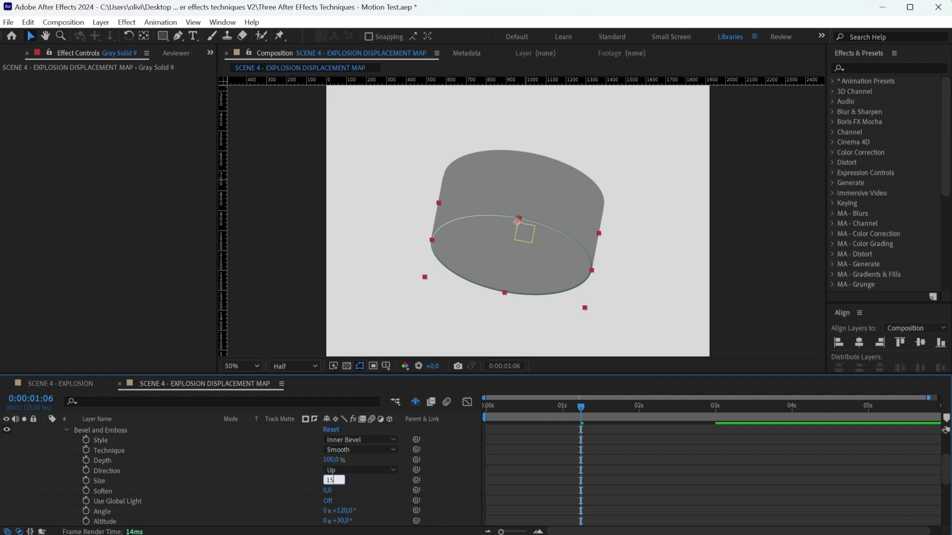
pyautogui.press('Return')
pyautogui.scroll(-3, 321, 475)
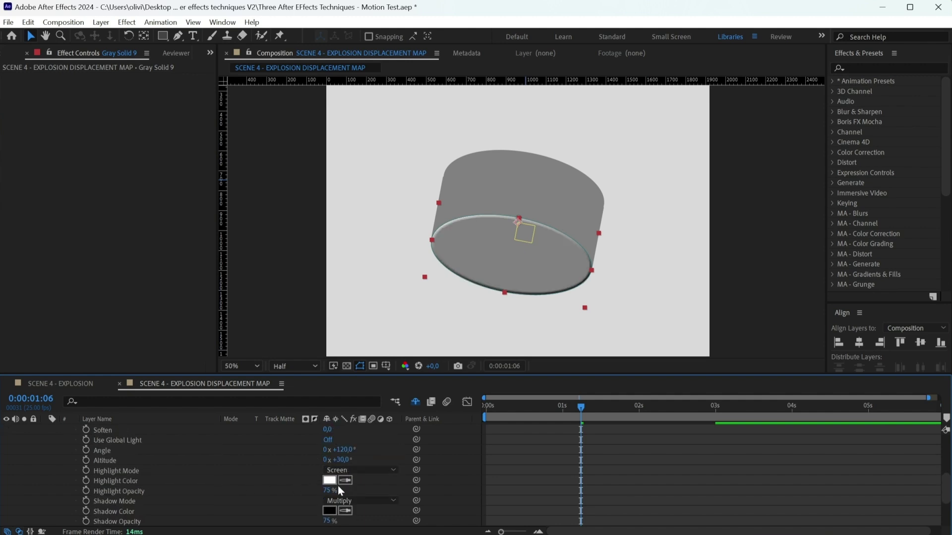
pyautogui.moveTo(331, 490); pyautogui.dragTo(354, 490)
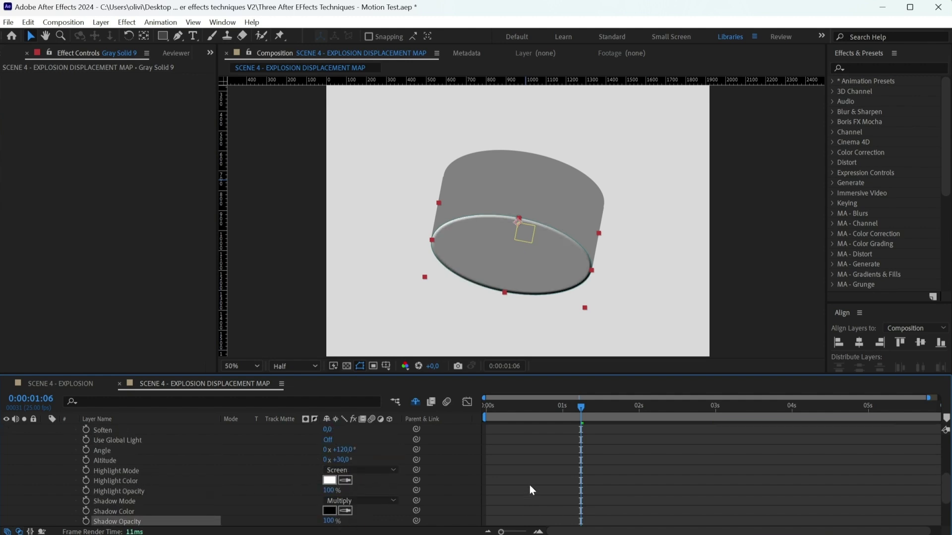
pyautogui.scroll(5, 416, 468)
pyautogui.scroll(3, 224, 462)
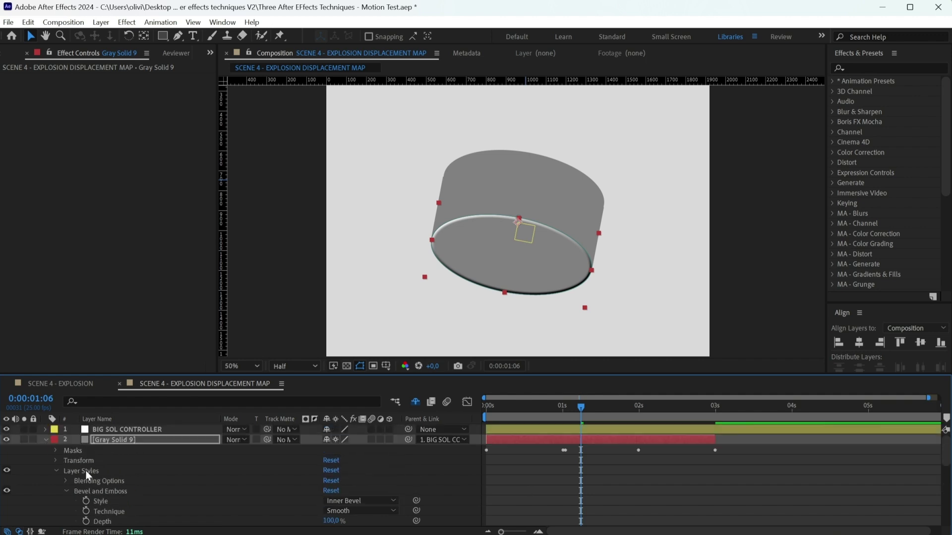
# - Copy Gray Solid 9's bevel style and select Gray Solid 8 for pasting
pyautogui.click(92, 491)
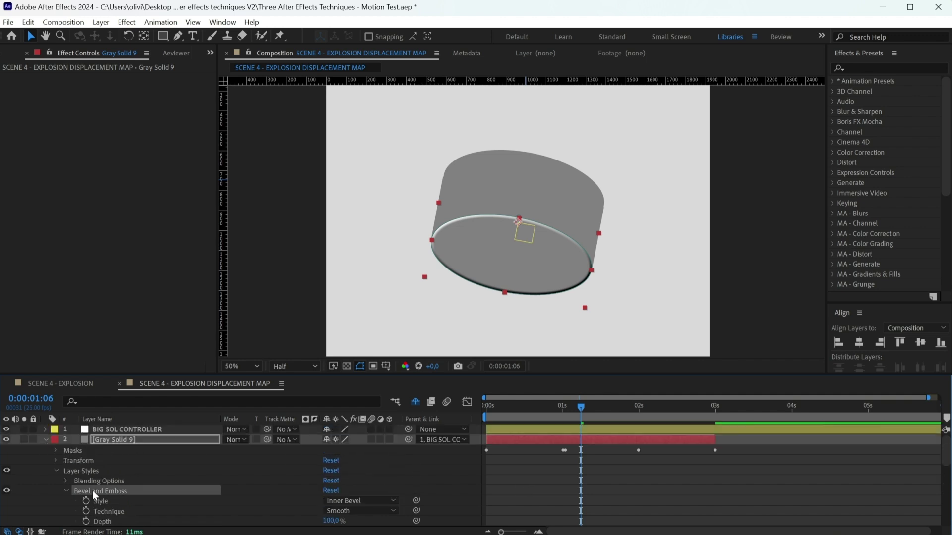
pyautogui.click(43, 439)
pyautogui.click(536, 450)
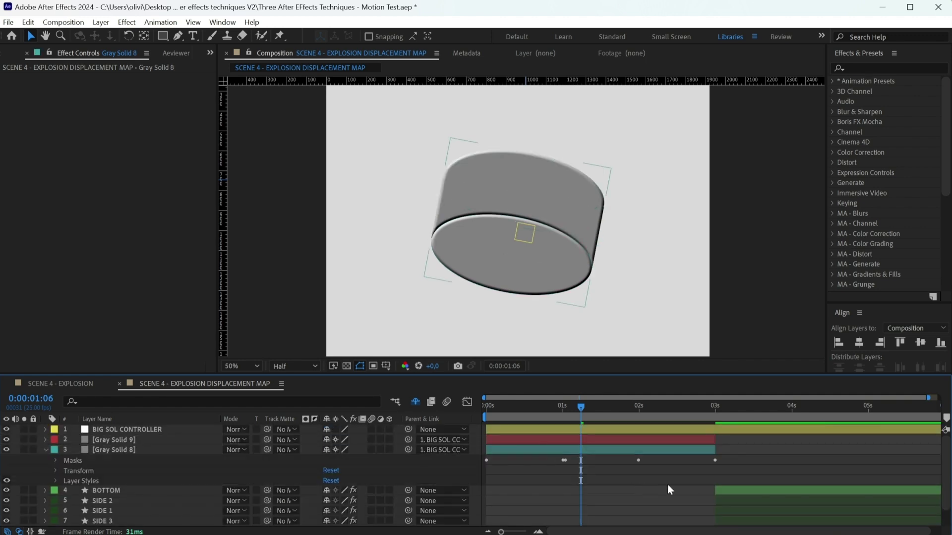
# - Paste the Bevel and Emboss style onto the six cube face layers, BOTTOM through TOP
pyautogui.click(765, 410)
pyautogui.click(762, 483)
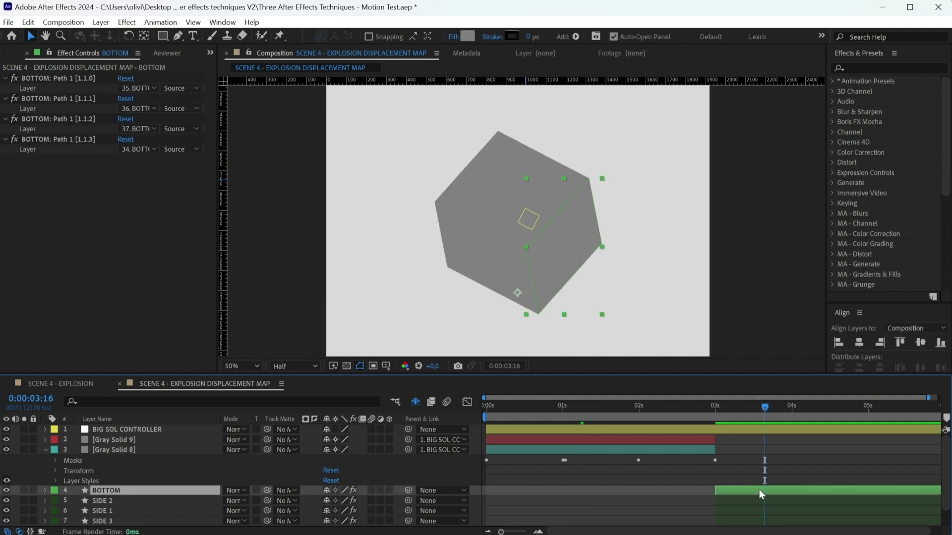
pyautogui.scroll(-1, 760, 489)
pyautogui.keyDown('shift'); pyautogui.click(759, 521); pyautogui.keyUp('shift')
pyautogui.press('u')
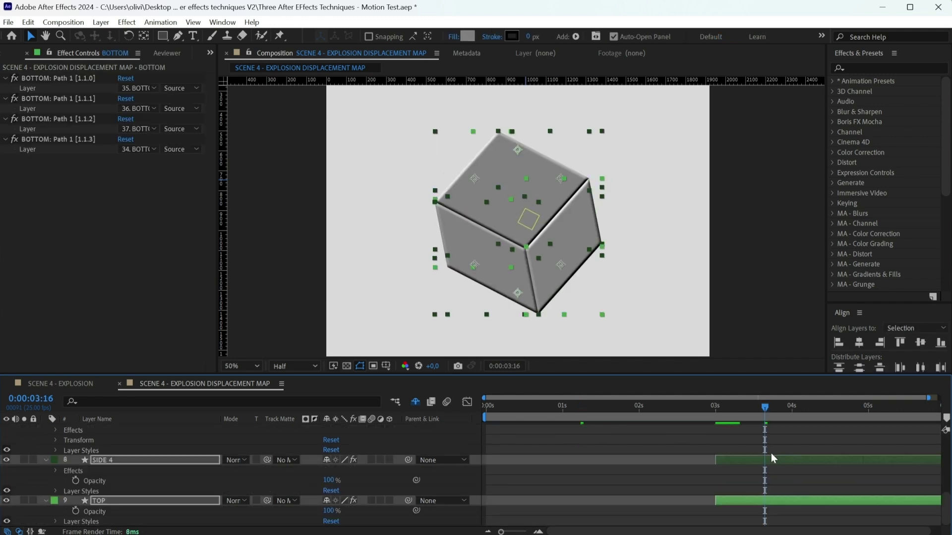
pyautogui.scroll(2, 770, 449)
# - Scrub the timeline to check the bevelled cube, inspecting SIDE 1 and SIDE 6
pyautogui.moveTo(792, 407); pyautogui.dragTo(847, 408)
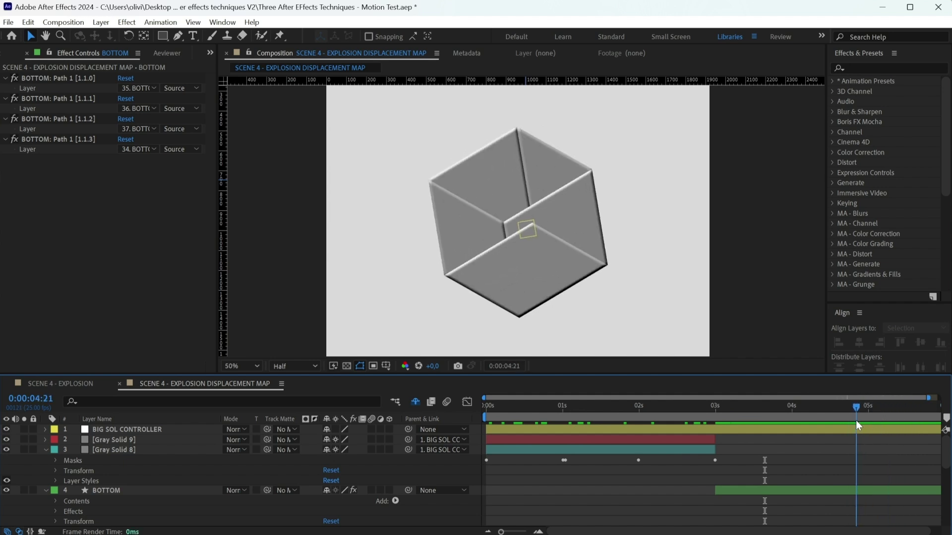
pyautogui.scroll(-1, 850, 462)
pyautogui.click(843, 484)
pyautogui.scroll(-1, 842, 484)
pyautogui.moveTo(821, 407)
pyautogui.mouseDown()
pyautogui.moveTo(874, 406)
pyautogui.moveTo(851, 407)
pyautogui.mouseUp()
pyautogui.scroll(-2, 794, 483)
pyautogui.click(797, 498)
pyautogui.scroll(2, 818, 476)
pyautogui.click(818, 478)
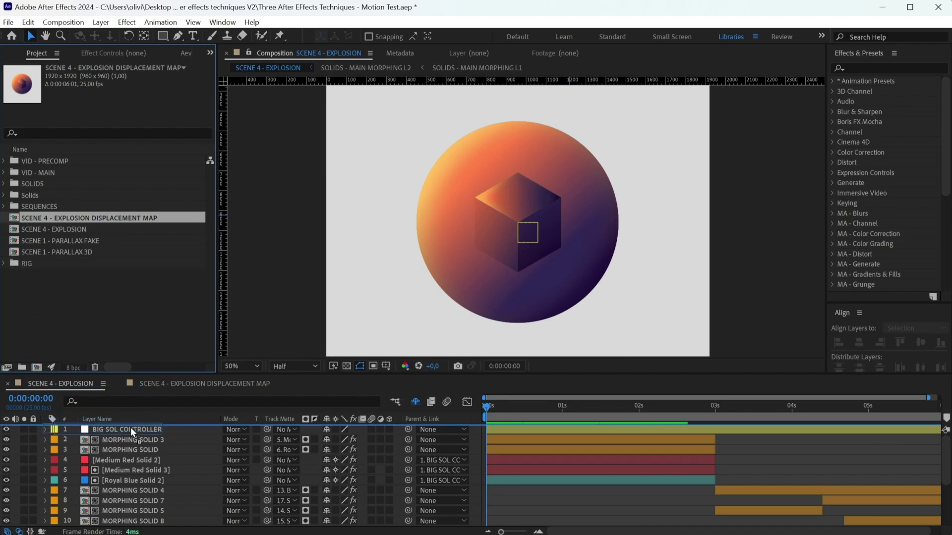
# - Add the displacement map comp to SCENE 4 - EXPLOSION, test its opacity, then restore 100%
pyautogui.moveTo(128, 423); pyautogui.dragTo(131, 428)
pyautogui.press('t')
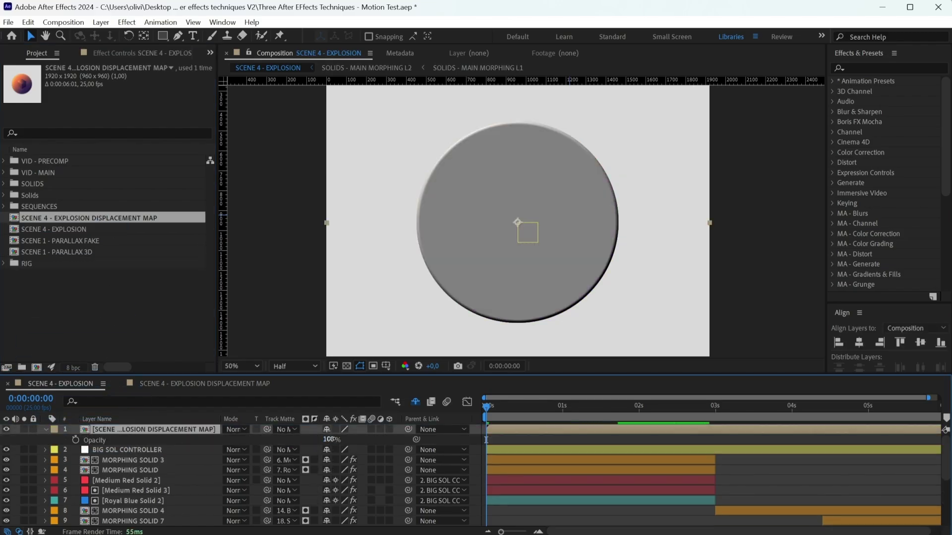
pyautogui.moveTo(332, 439); pyautogui.dragTo(305, 440)
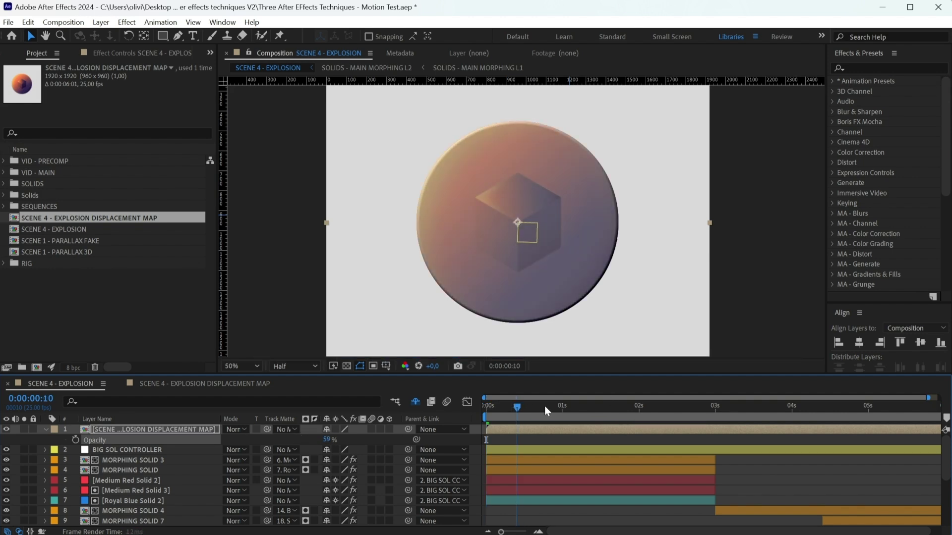
pyautogui.moveTo(551, 406)
pyautogui.mouseDown()
pyautogui.moveTo(816, 406)
pyautogui.moveTo(454, 444)
pyautogui.mouseUp()
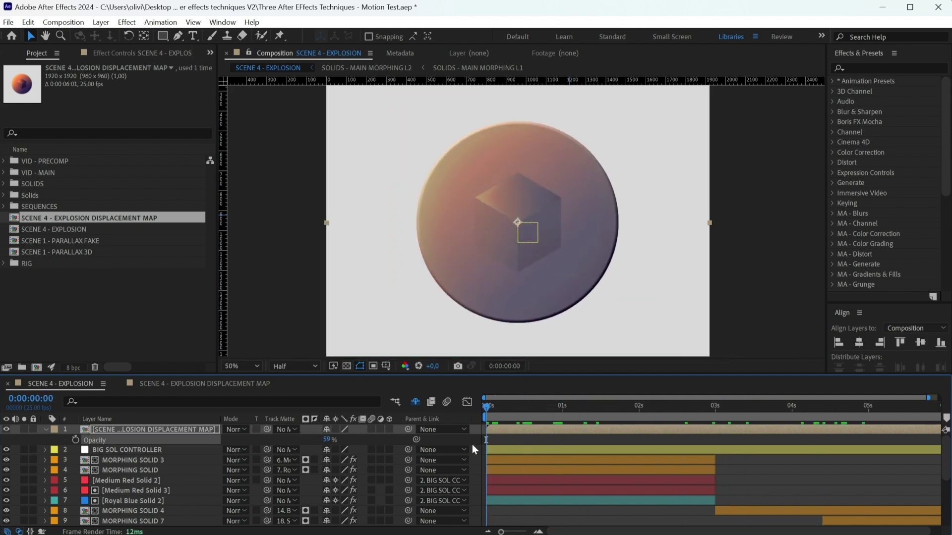
pyautogui.moveTo(328, 440); pyautogui.dragTo(671, 429)
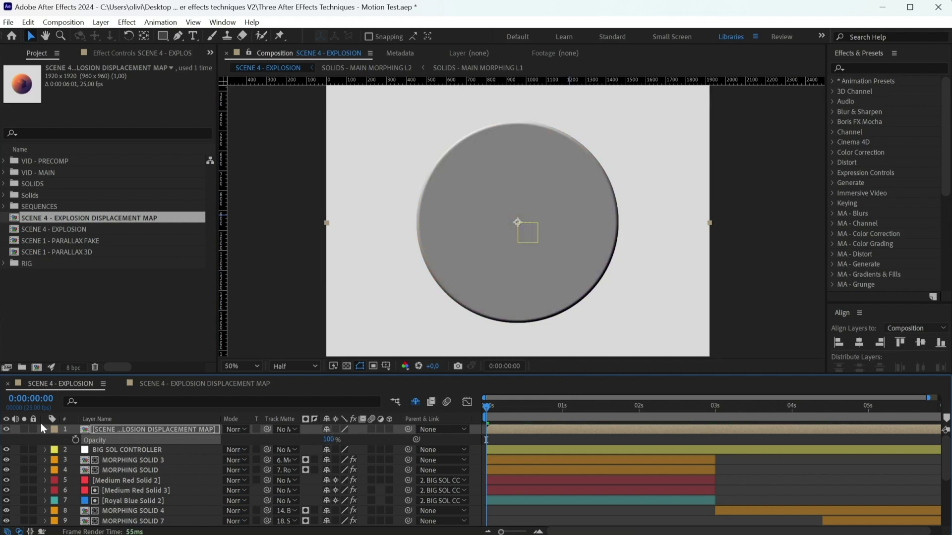
# - Add a new adjustment layer above the BIG SOL CONTROLLER layer
pyautogui.click(134, 451)
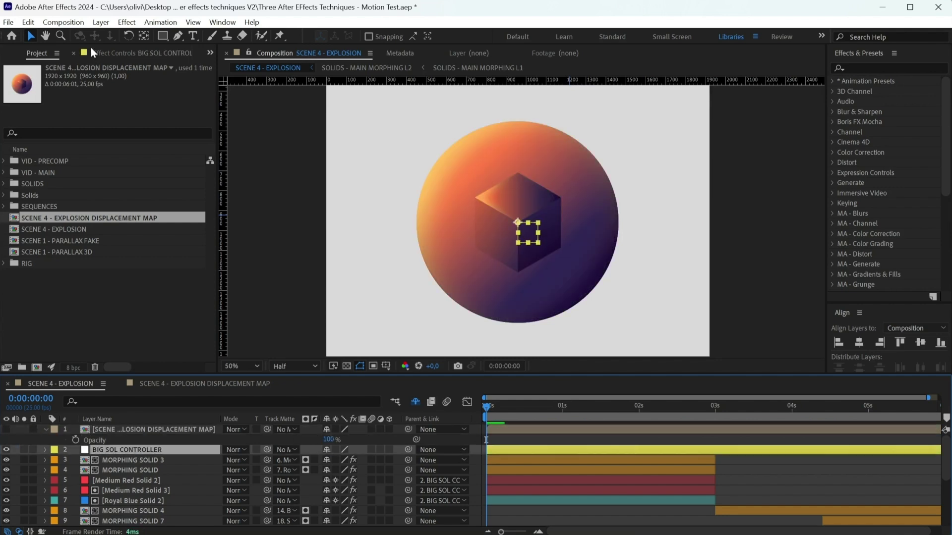
pyautogui.click(100, 22)
pyautogui.click(325, 120)
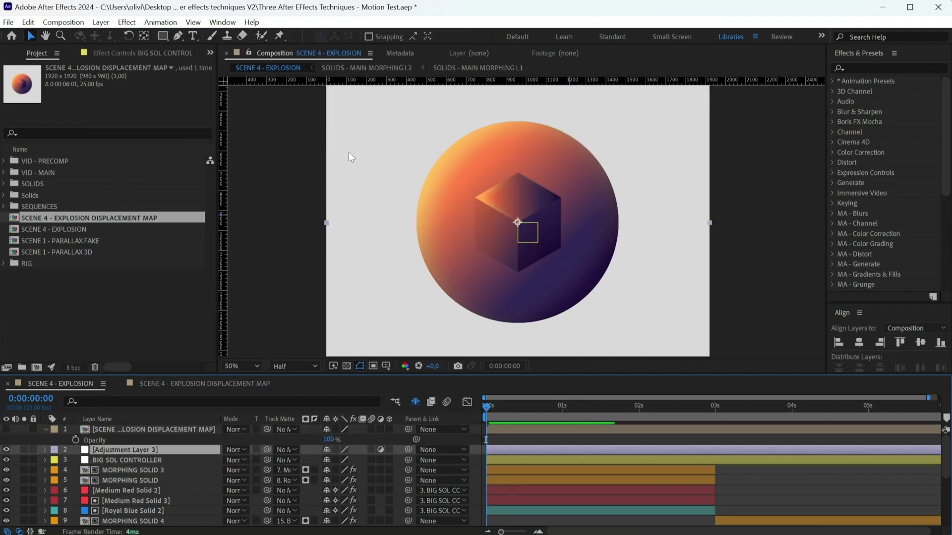
# - Apply Displacement Map driven by the map comp, with 30 maximum displacement
pyautogui.click(878, 68)
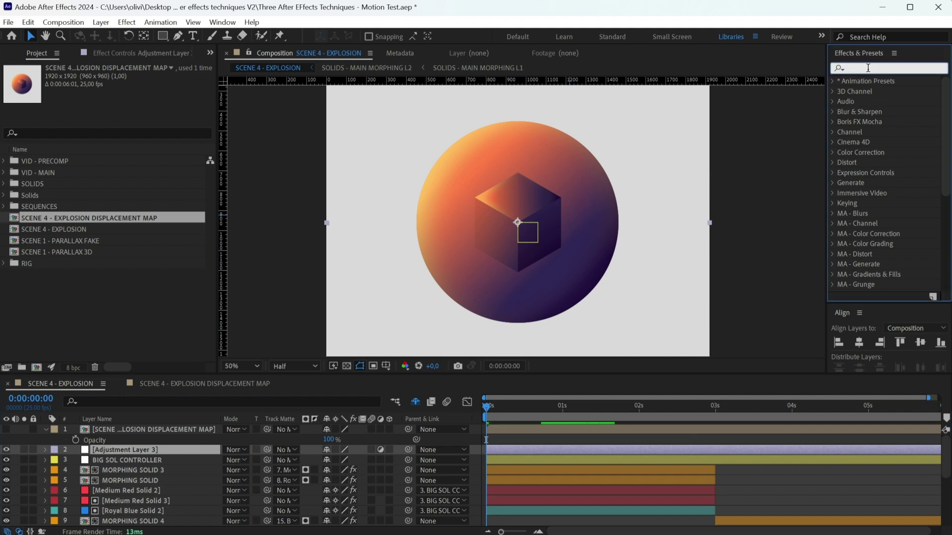
pyautogui.write('displ')
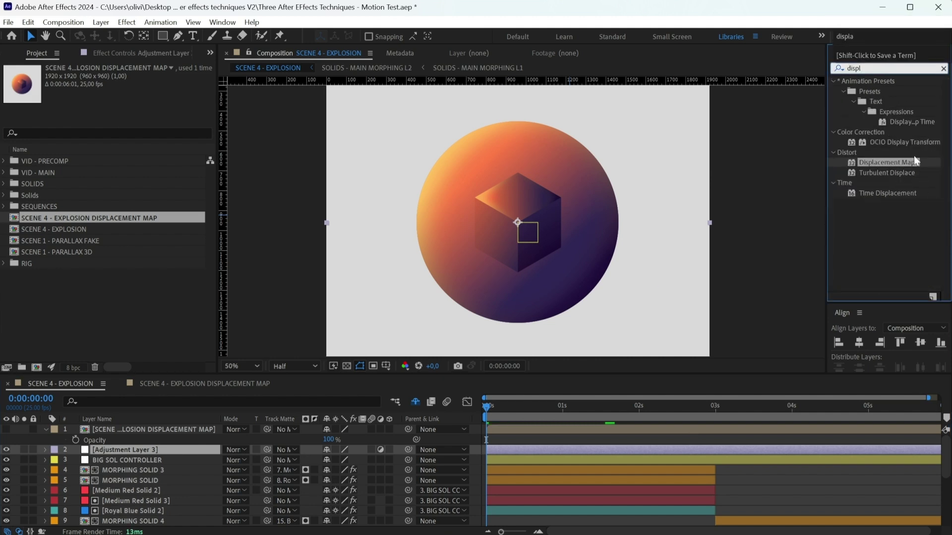
pyautogui.moveTo(888, 163); pyautogui.dragTo(508, 448)
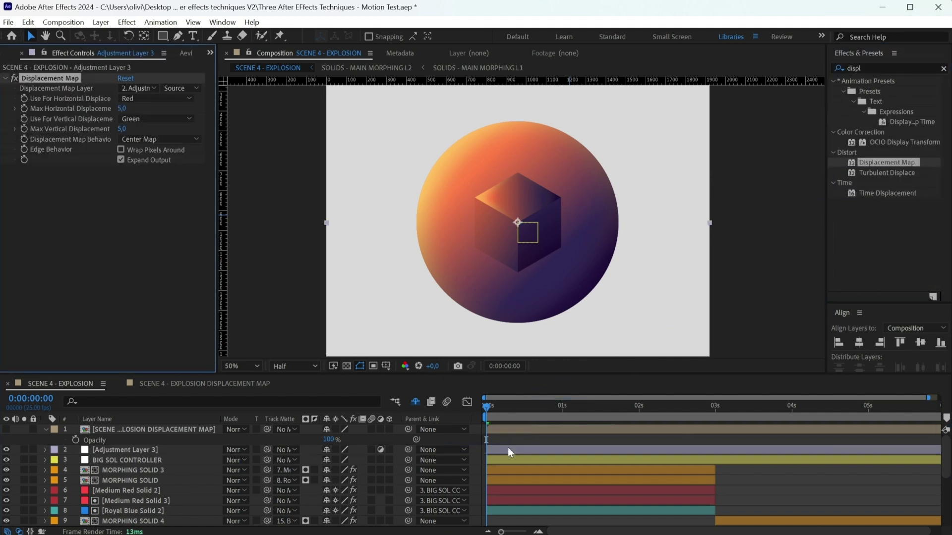
pyautogui.click(137, 88)
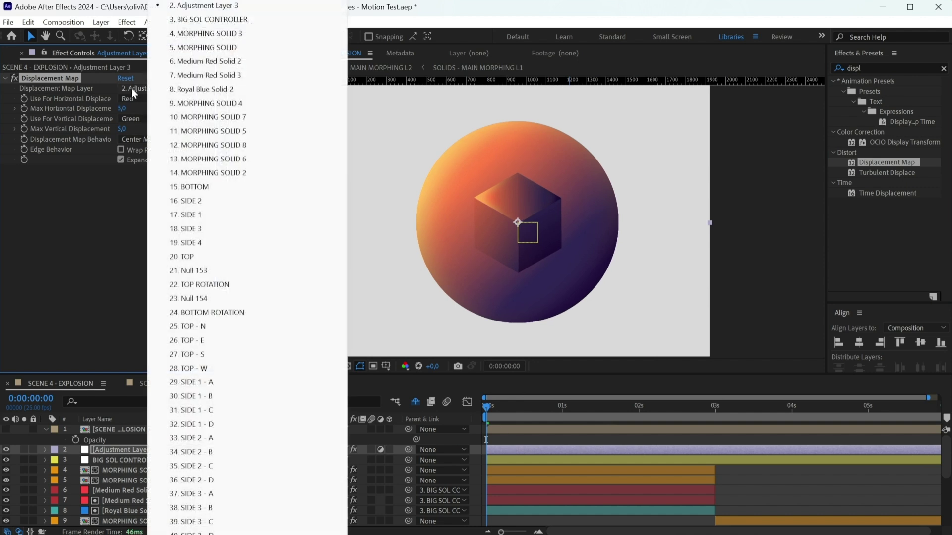
pyautogui.press('Escape')
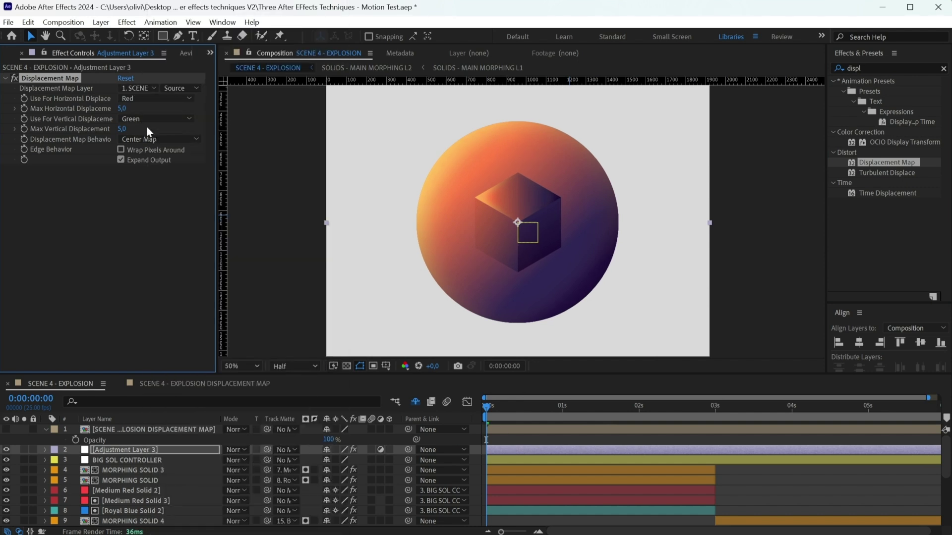
pyautogui.moveTo(489, 405); pyautogui.dragTo(539, 407)
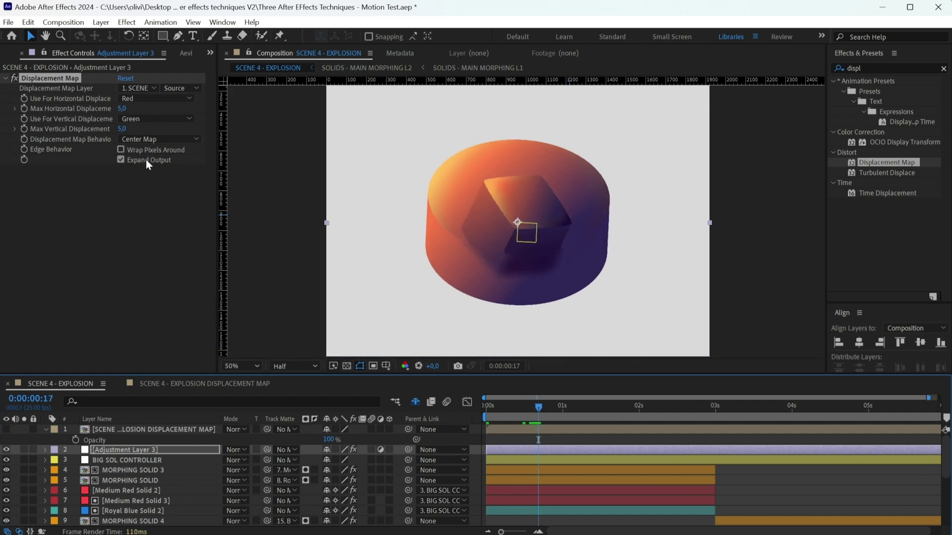
pyautogui.moveTo(122, 108); pyautogui.dragTo(154, 111)
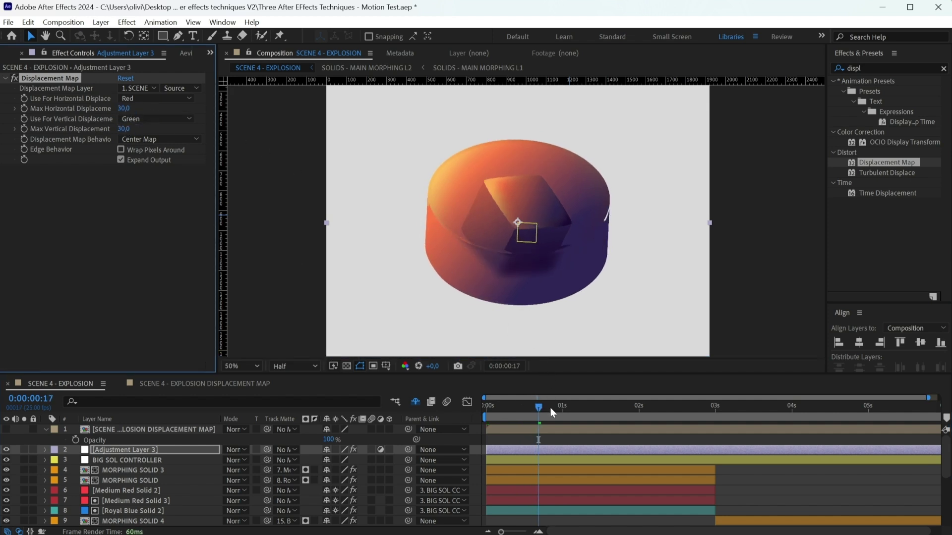
pyautogui.scroll(3, 552, 326)
pyautogui.scroll(2, 465, 312)
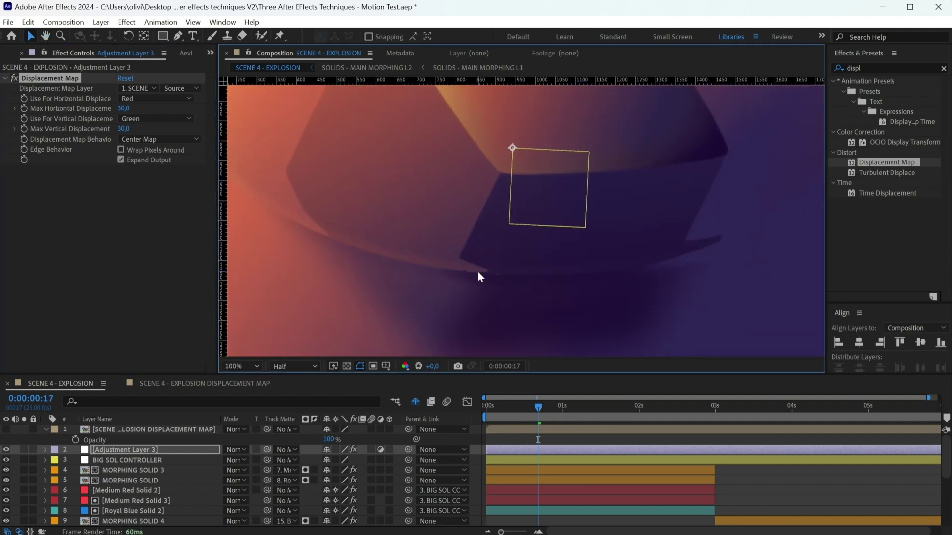
pyautogui.scroll(-3, 478, 273)
pyautogui.scroll(-2, 478, 272)
pyautogui.moveTo(714, 405); pyautogui.dragTo(833, 404)
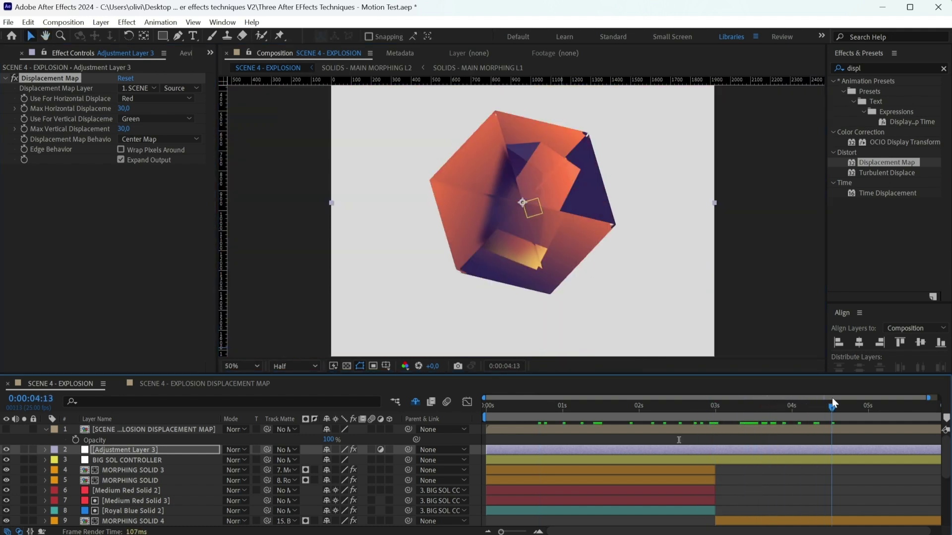